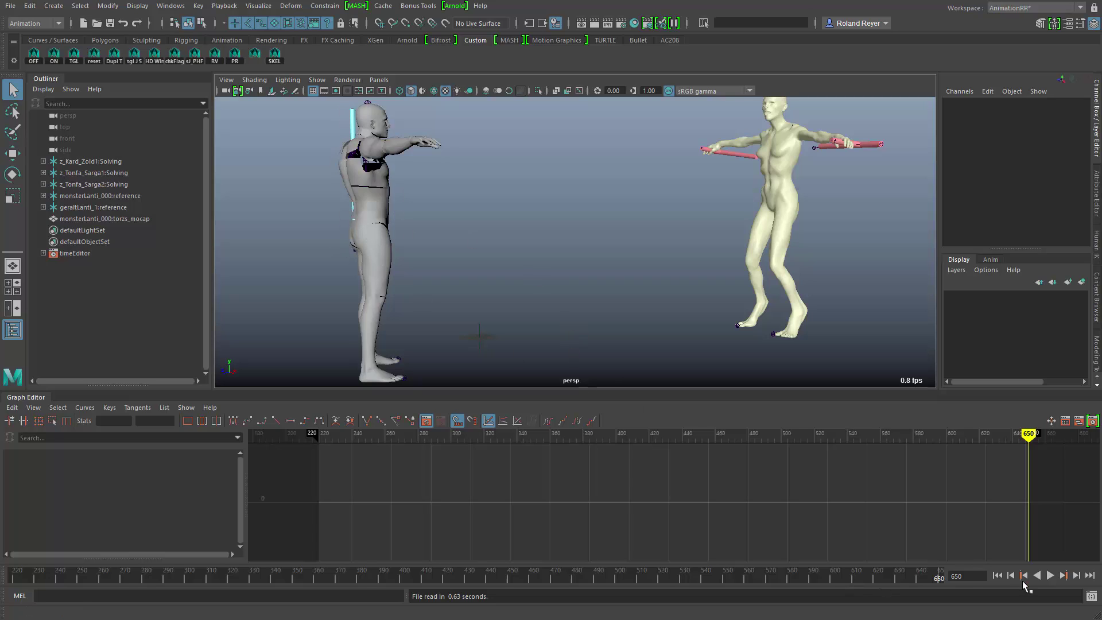
- Play the fight animation, then scrub through frames 509–547, stopping at frame 547
{"action": "left_click", "coordinate": [1050, 576]}
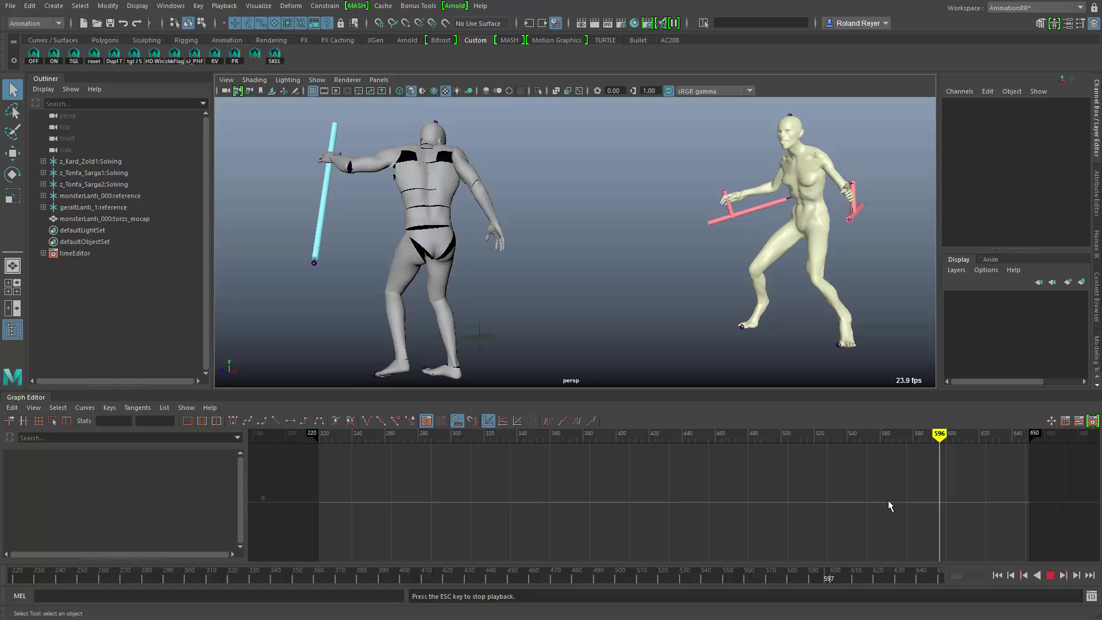
{"action": "left_click", "coordinate": [1051, 577]}
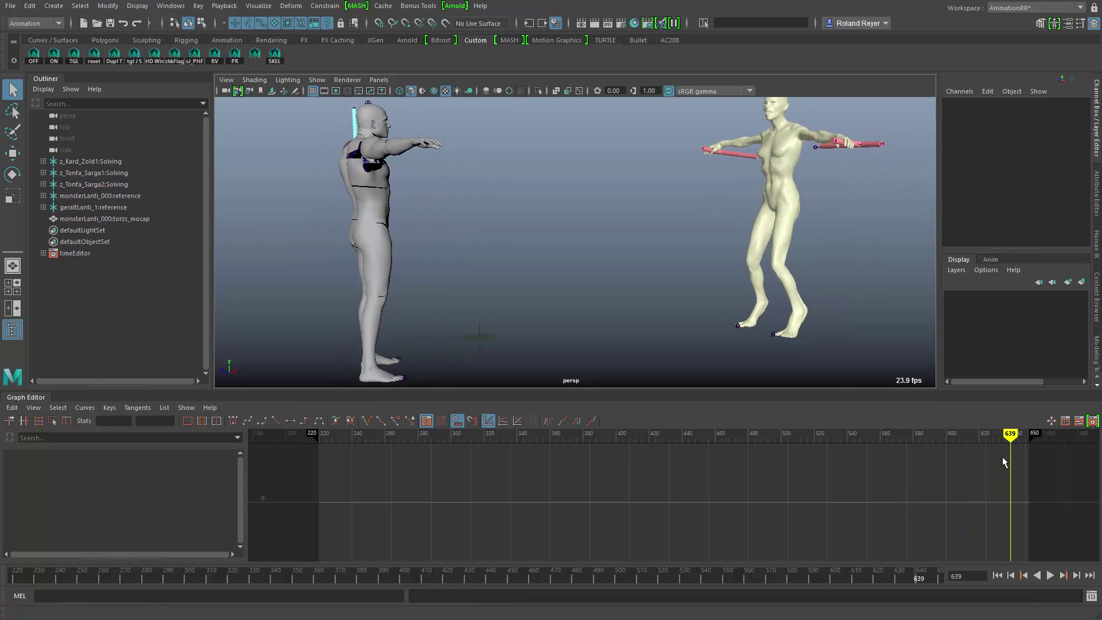
{"action": "mouse_move", "coordinate": [1016, 440]}
{"action": "left_mouse_down"}
{"action": "mouse_move", "coordinate": [793, 433]}
{"action": "mouse_move", "coordinate": [863, 437]}
{"action": "mouse_move", "coordinate": [850, 446]}
{"action": "left_mouse_up"}
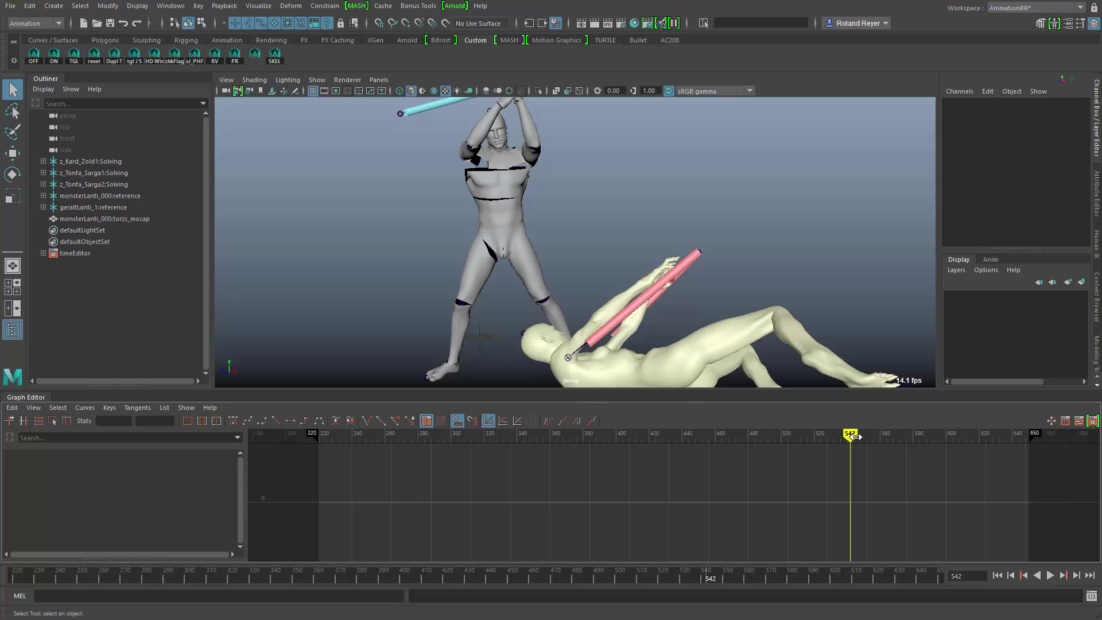
{"action": "key", "text": "alt+v"}
{"action": "mouse_move", "coordinate": [852, 435]}
{"action": "left_mouse_down"}
{"action": "mouse_move", "coordinate": [839, 435]}
{"action": "mouse_move", "coordinate": [862, 435]}
{"action": "left_mouse_up"}
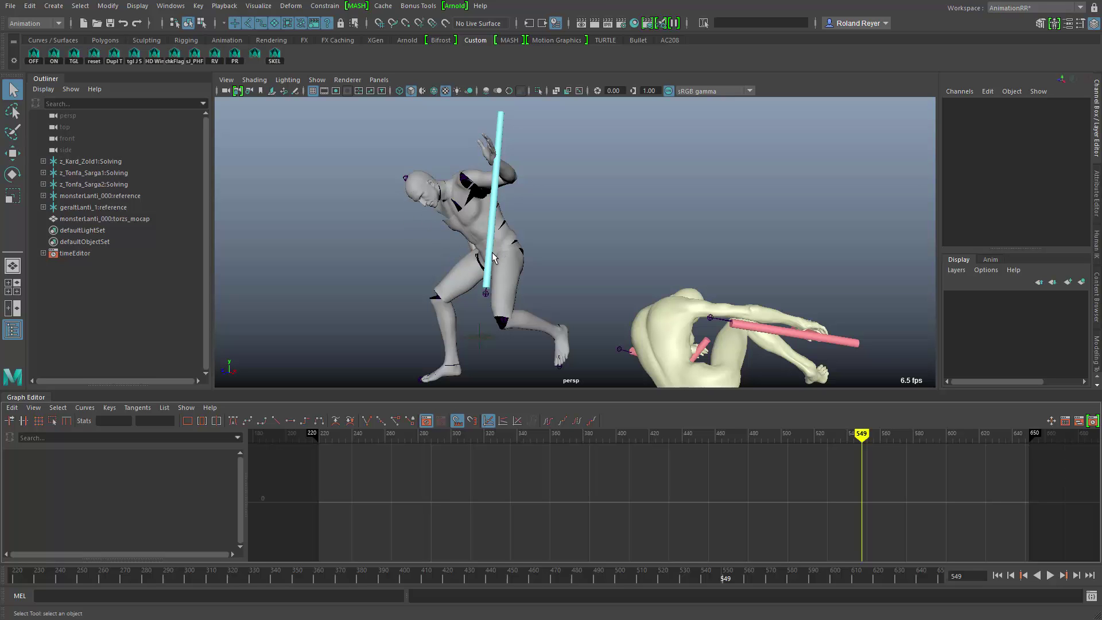
{"action": "left_click_drag", "start_coordinate": [826, 436], "coordinate": [857, 442]}
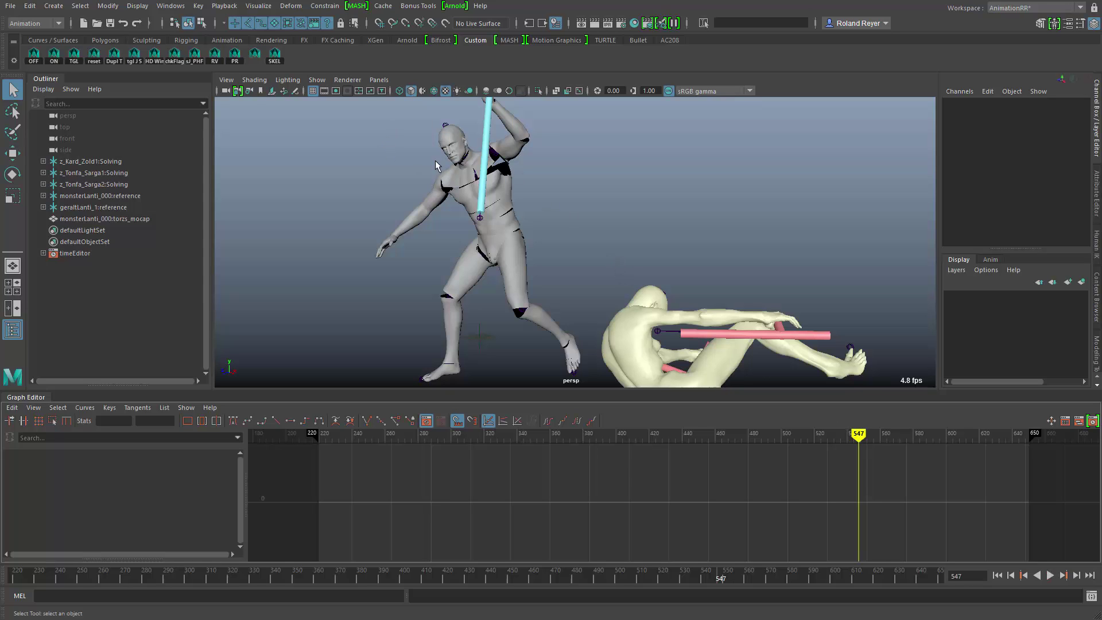
- Go to T-pose frame 648, enable X-Ray Joints, and select monsterLanti_000:reference
{"action": "left_click", "coordinate": [1025, 434]}
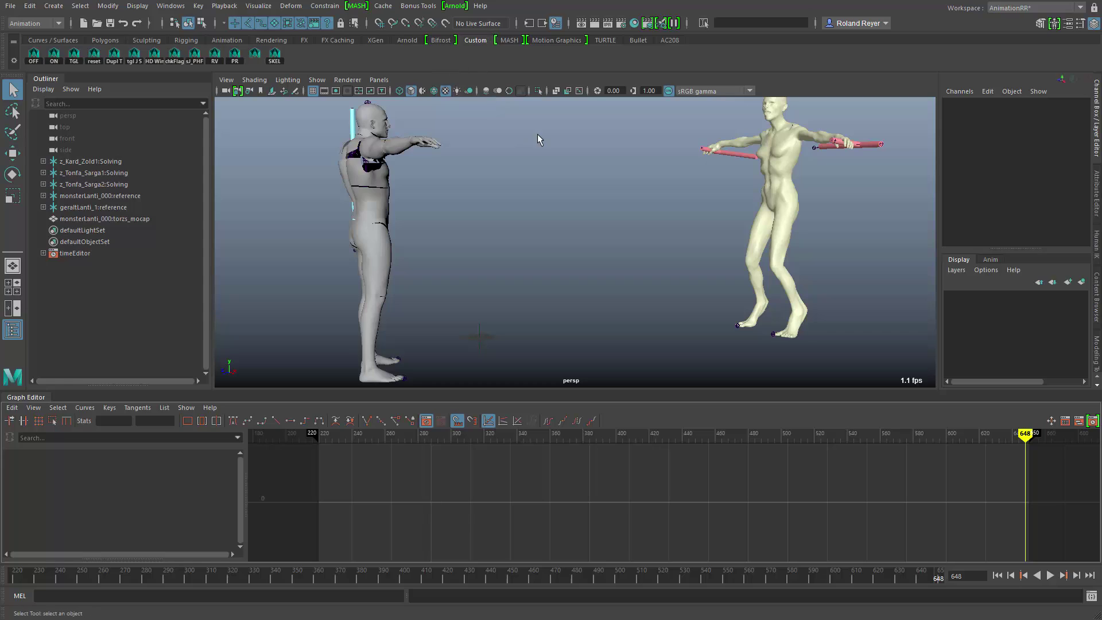
{"action": "left_click", "coordinate": [579, 91]}
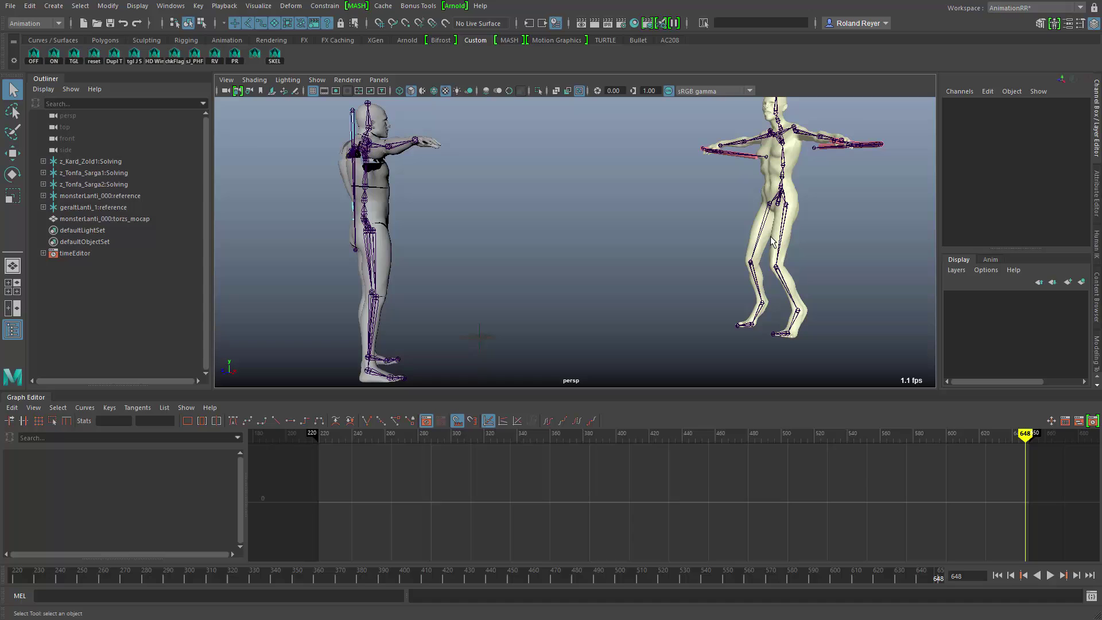
{"action": "left_click", "coordinate": [790, 281]}
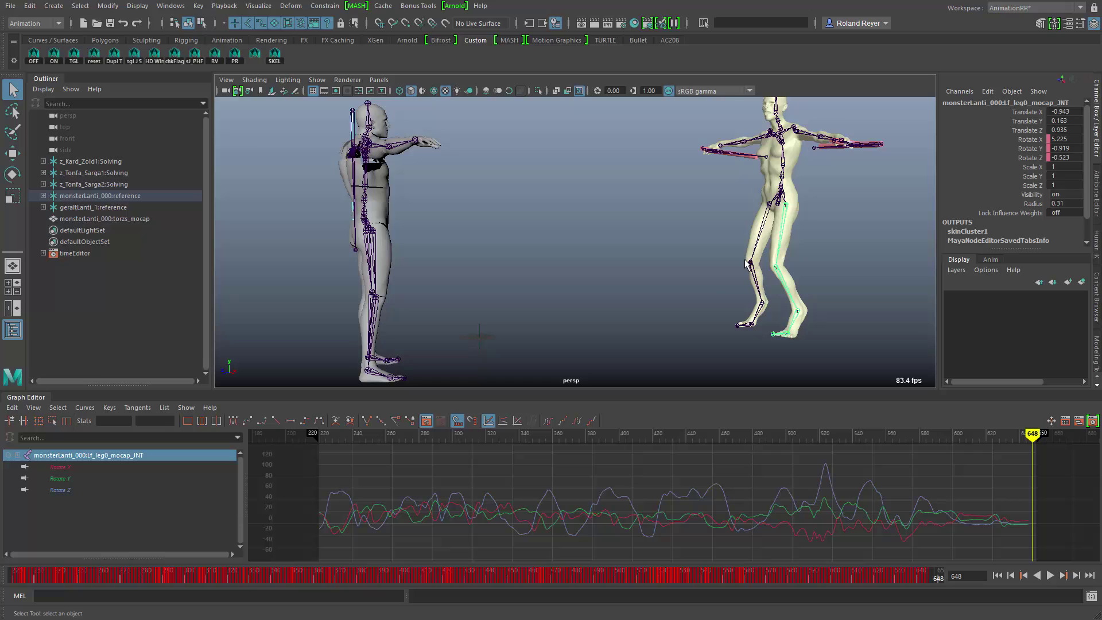
{"action": "left_click", "coordinate": [78, 195]}
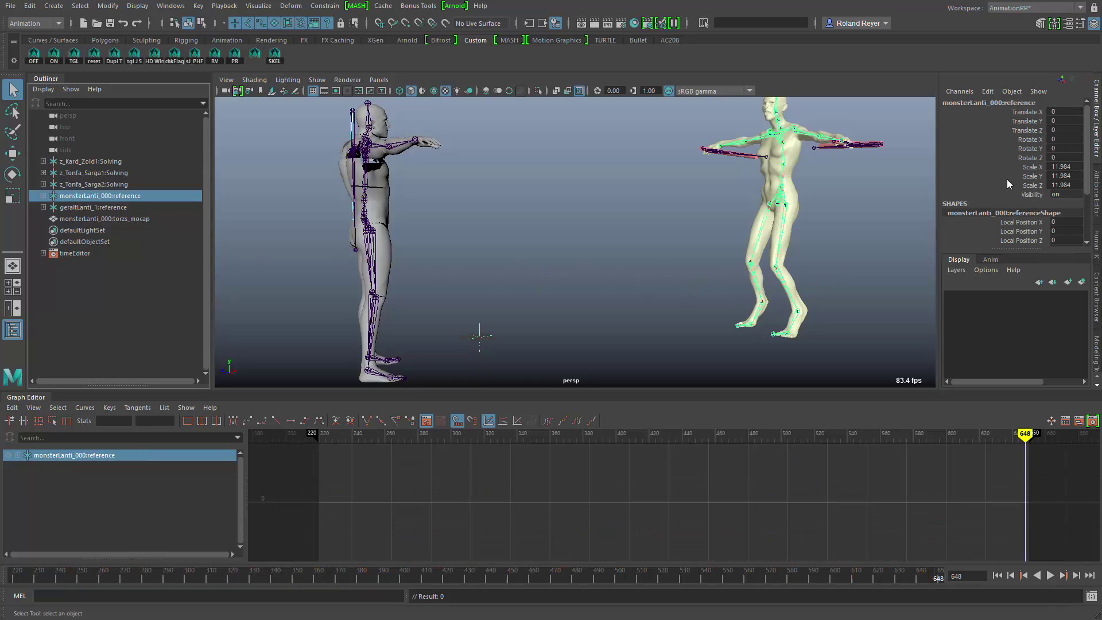
- Set the HumanIK character to monster and bake its mocap to a control rig
{"action": "left_click", "coordinate": [1096, 246]}
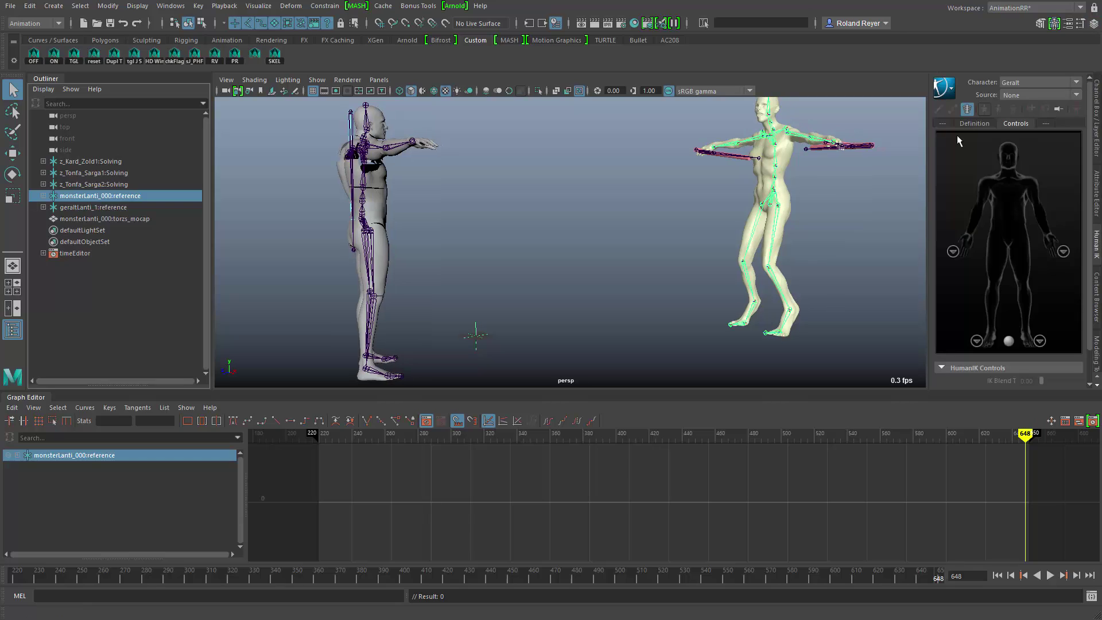
{"action": "left_click", "coordinate": [1015, 81]}
{"action": "left_click", "coordinate": [1027, 138]}
{"action": "left_click", "coordinate": [950, 88]}
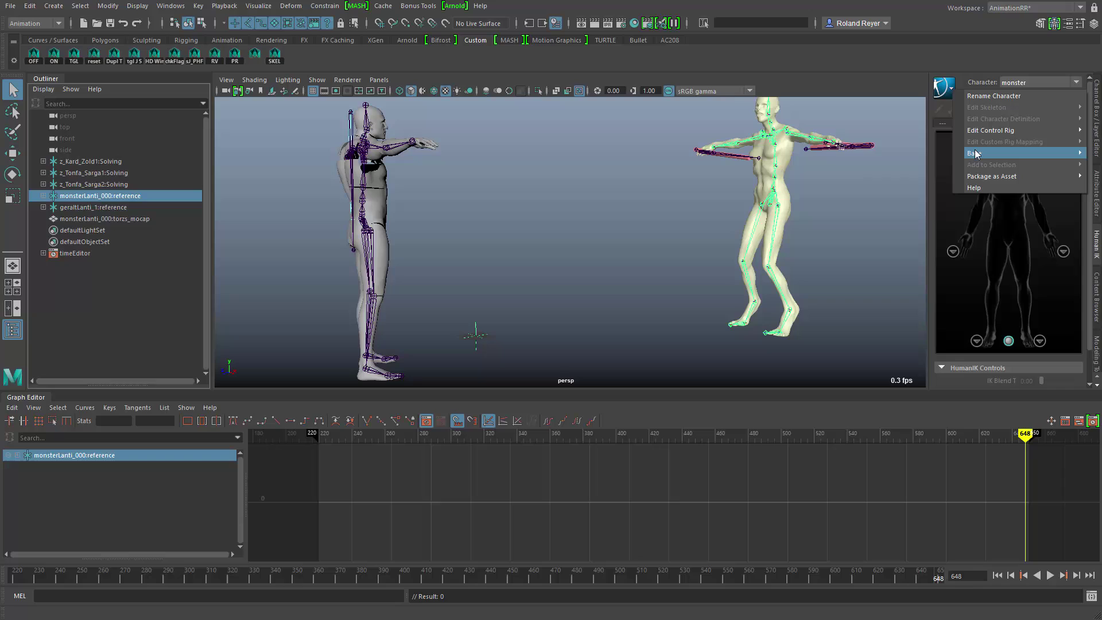
{"action": "mouse_move", "coordinate": [976, 153]}
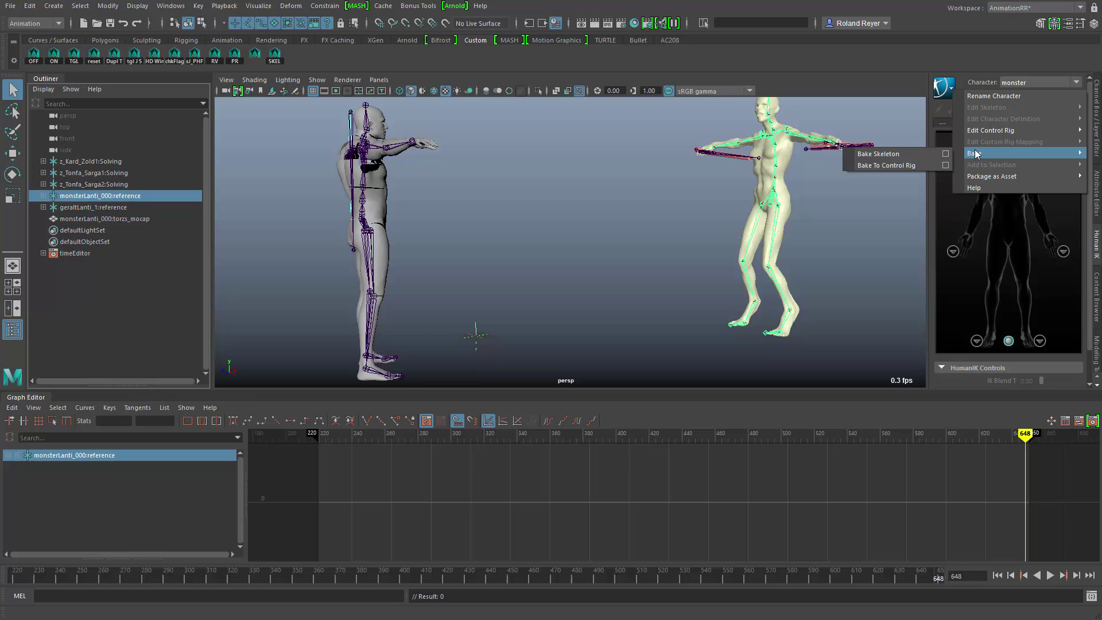
{"action": "left_click", "coordinate": [914, 165]}
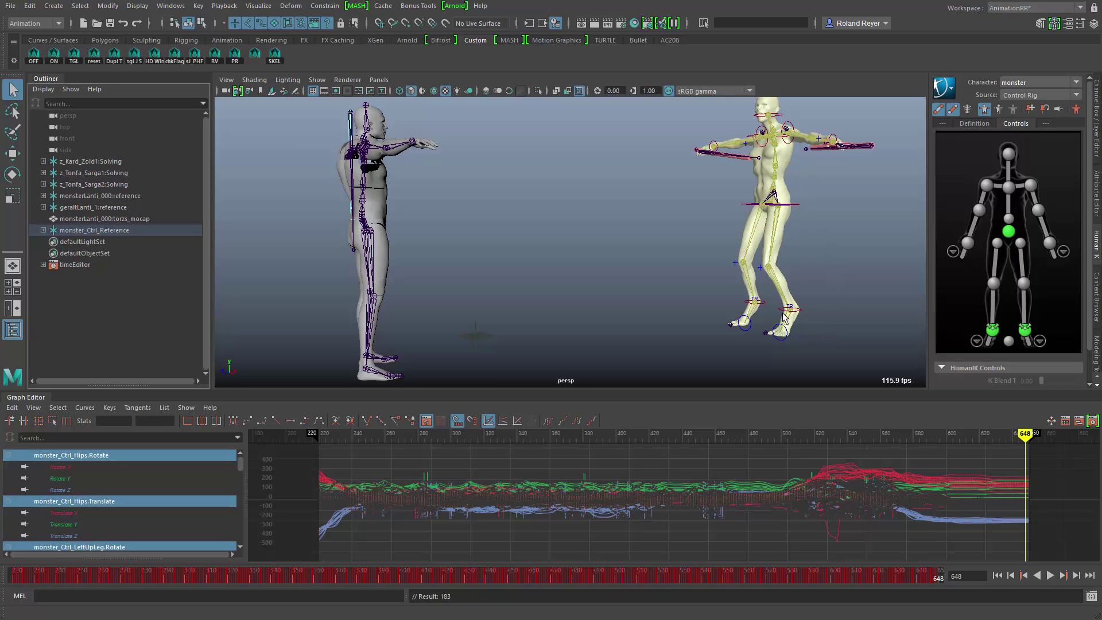
- Test-move the female's left ankle effector to bend the leg, then return to selection
{"action": "left_click", "coordinate": [801, 315]}
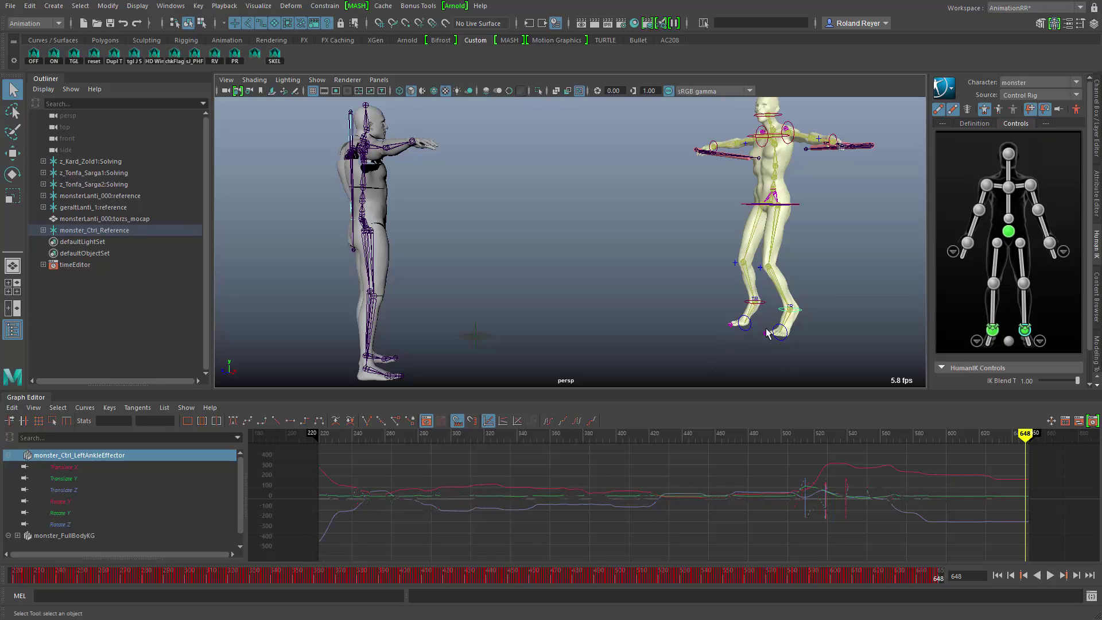
{"action": "key", "text": "w"}
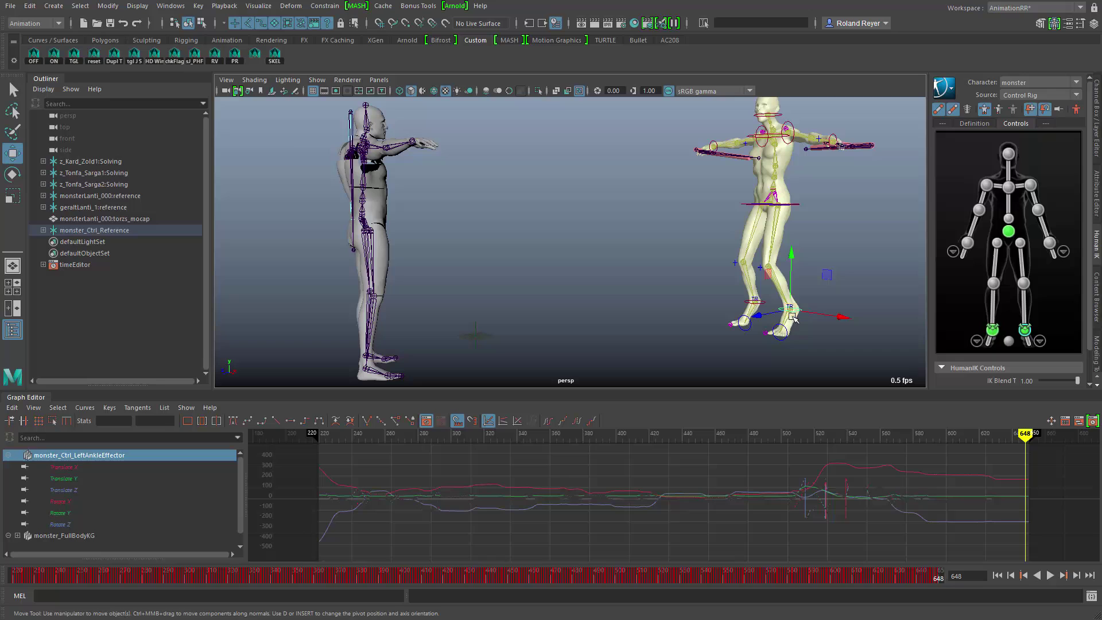
{"action": "mouse_move", "coordinate": [791, 313]}
{"action": "left_mouse_down"}
{"action": "mouse_move", "coordinate": [771, 289]}
{"action": "mouse_move", "coordinate": [799, 297]}
{"action": "mouse_move", "coordinate": [793, 313]}
{"action": "left_mouse_up"}
{"action": "key", "text": "q"}
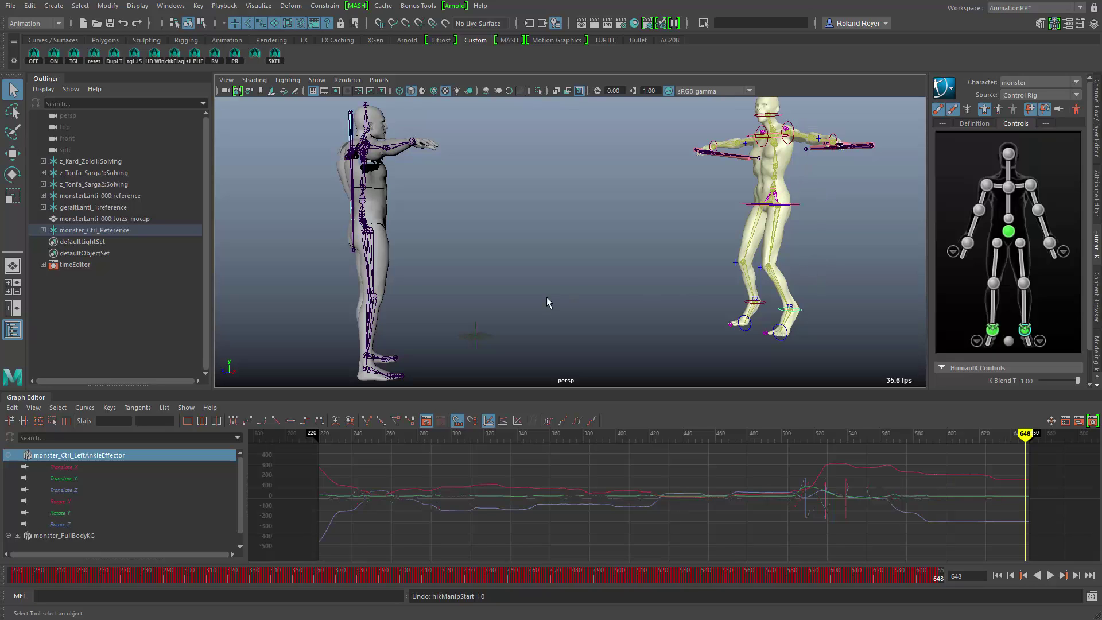
- Select geraltLanti_1:reference, set HumanIK character to Geralt, and bake to control rig
{"action": "left_click", "coordinate": [82, 208]}
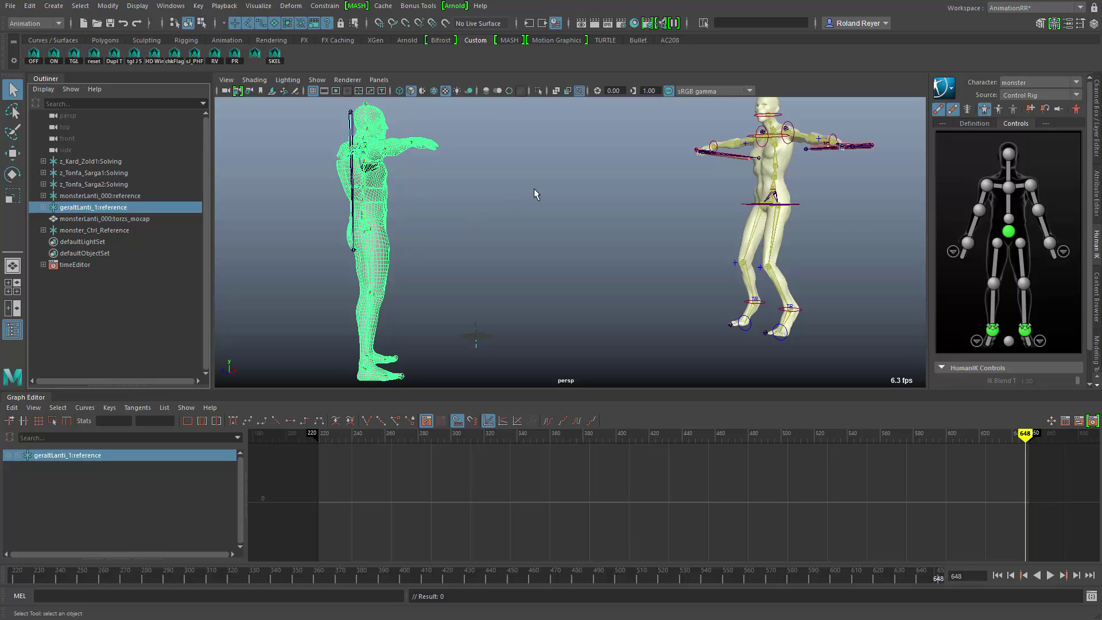
{"action": "left_click", "coordinate": [1037, 80]}
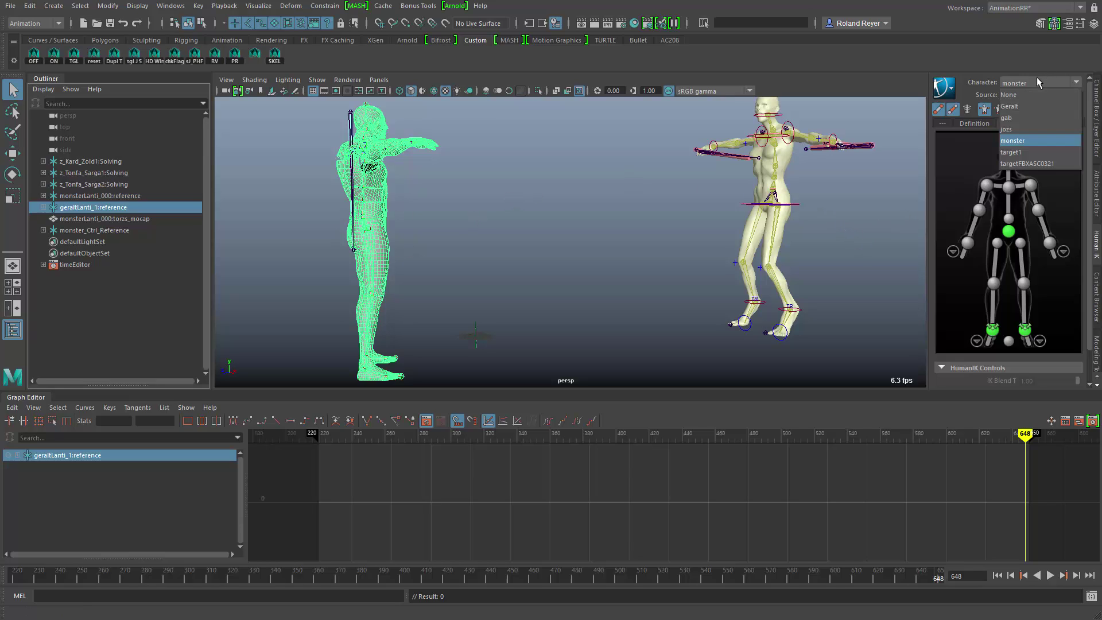
{"action": "left_click", "coordinate": [1027, 106]}
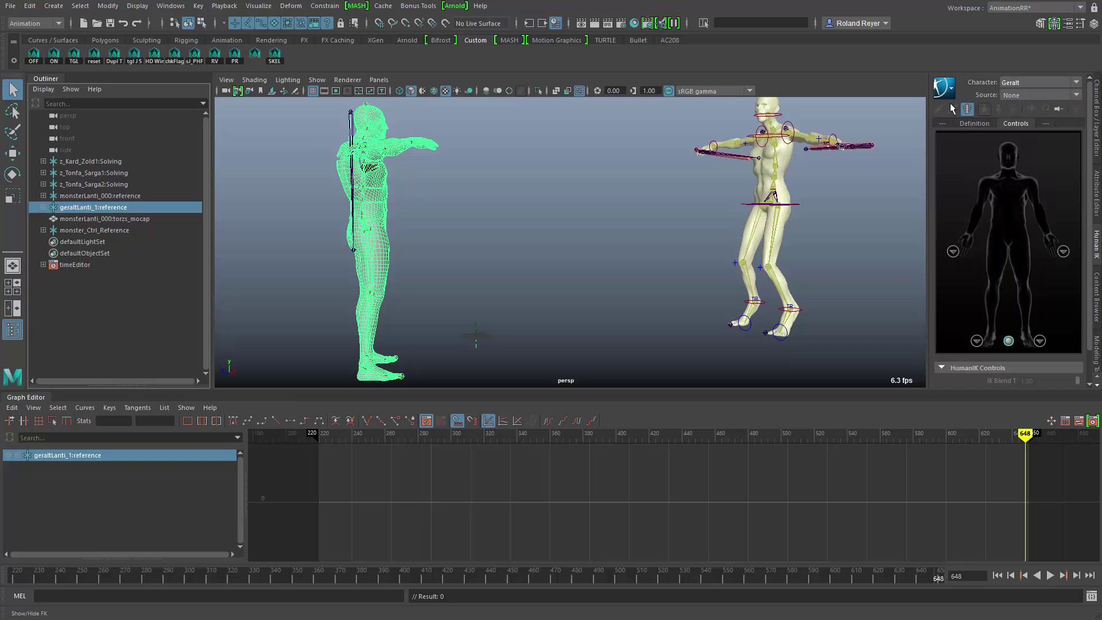
{"action": "left_click", "coordinate": [944, 87]}
{"action": "mouse_move", "coordinate": [965, 122]}
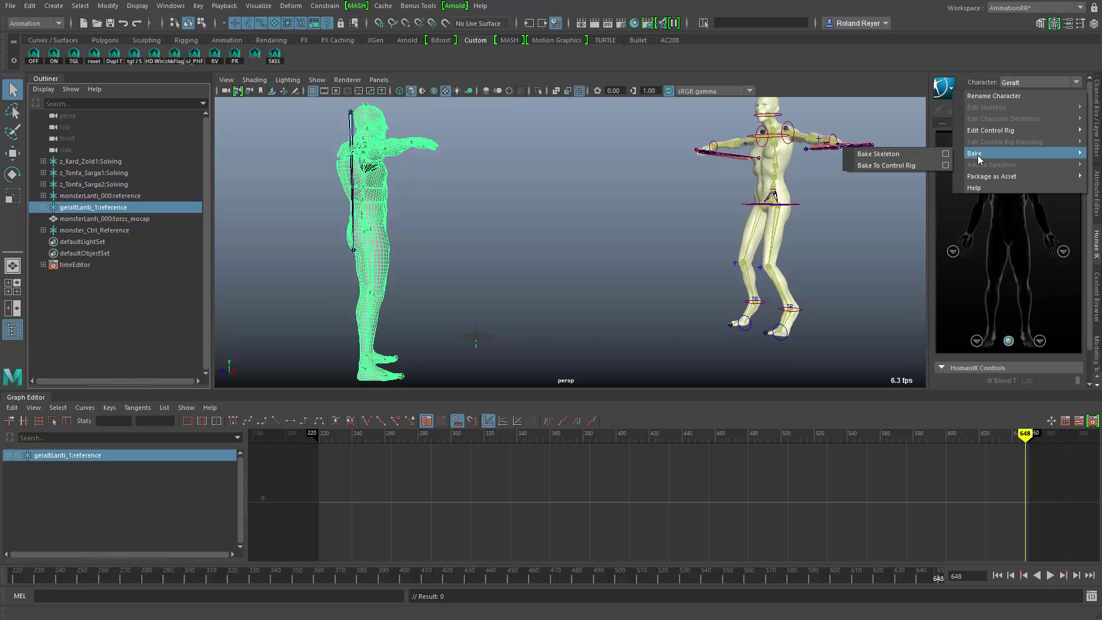
{"action": "left_click", "coordinate": [909, 161]}
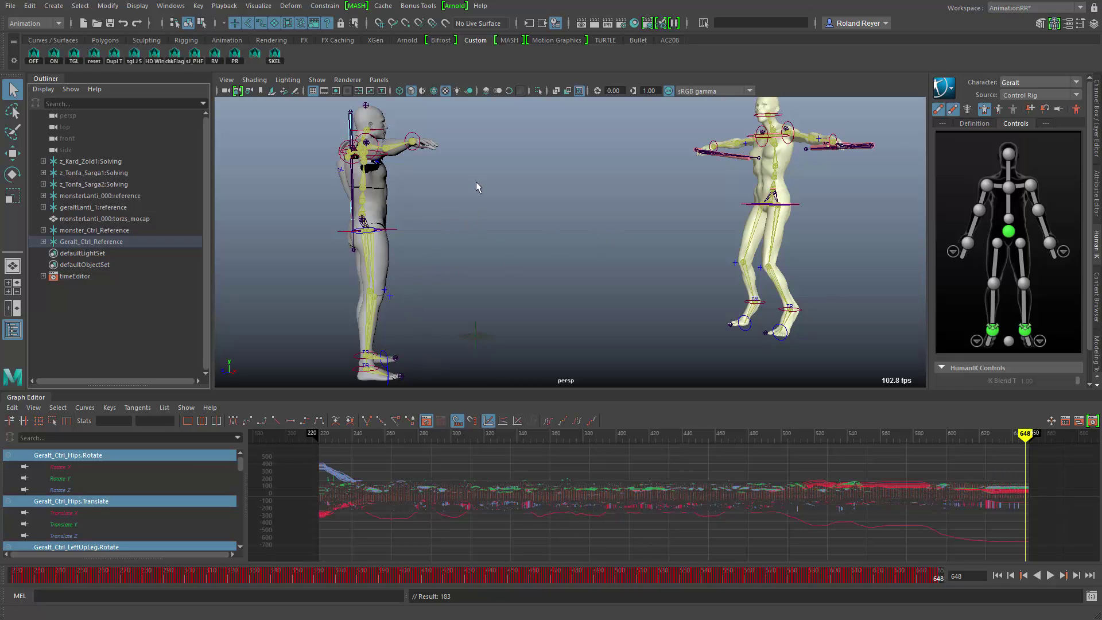
- Turn off X-Ray Joints and select the Geralt control rig
{"action": "left_click", "coordinate": [578, 91]}
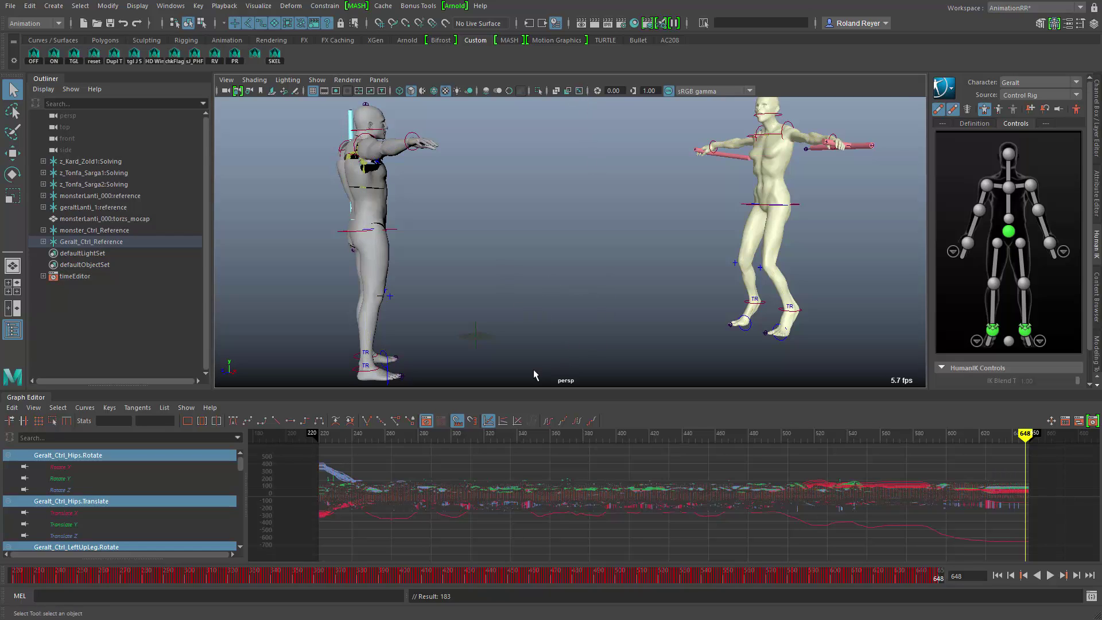
{"action": "left_click", "coordinate": [618, 253]}
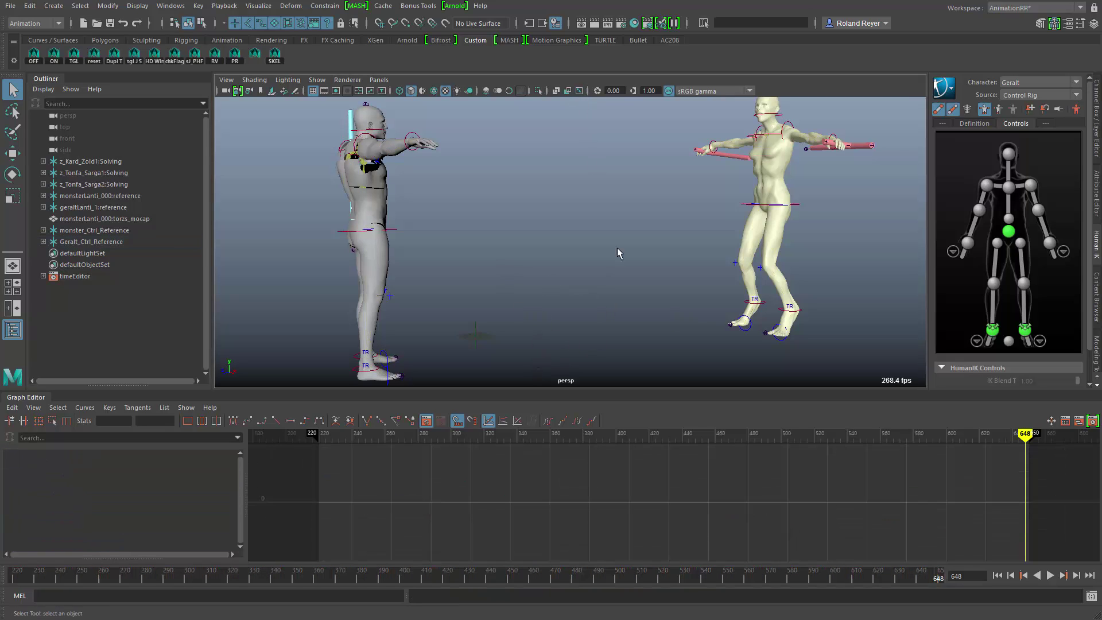
{"action": "left_click", "coordinate": [85, 231]}
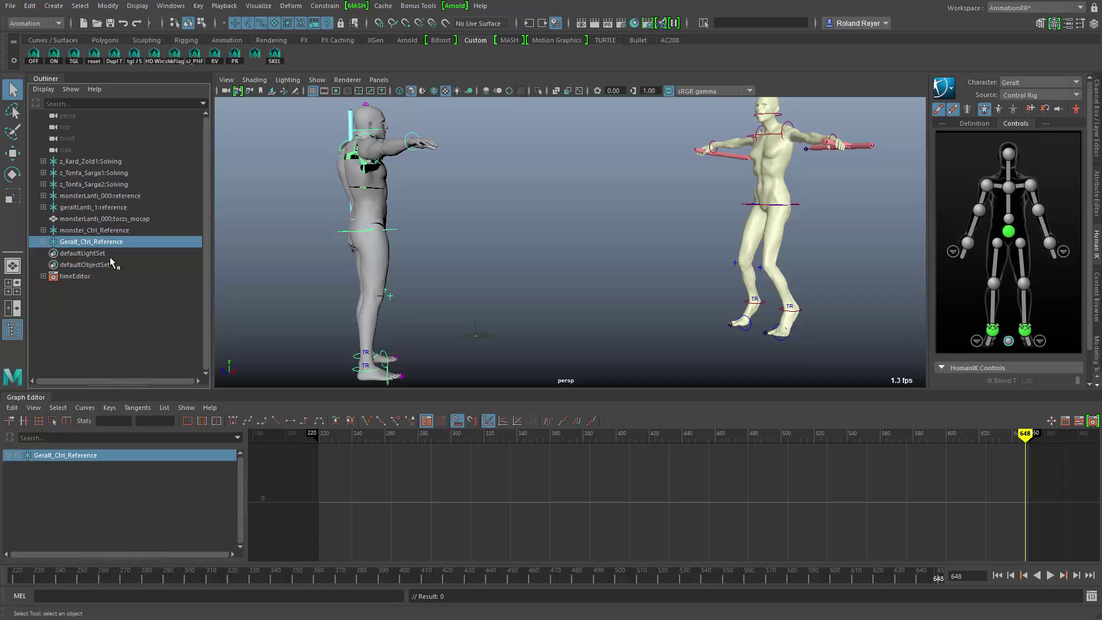
- Select monster_Ctrl_Reference together with the z_Tonfa_Sarga1 and z_Tonfa_Sarga2 weapons
{"action": "left_click", "coordinate": [97, 231]}
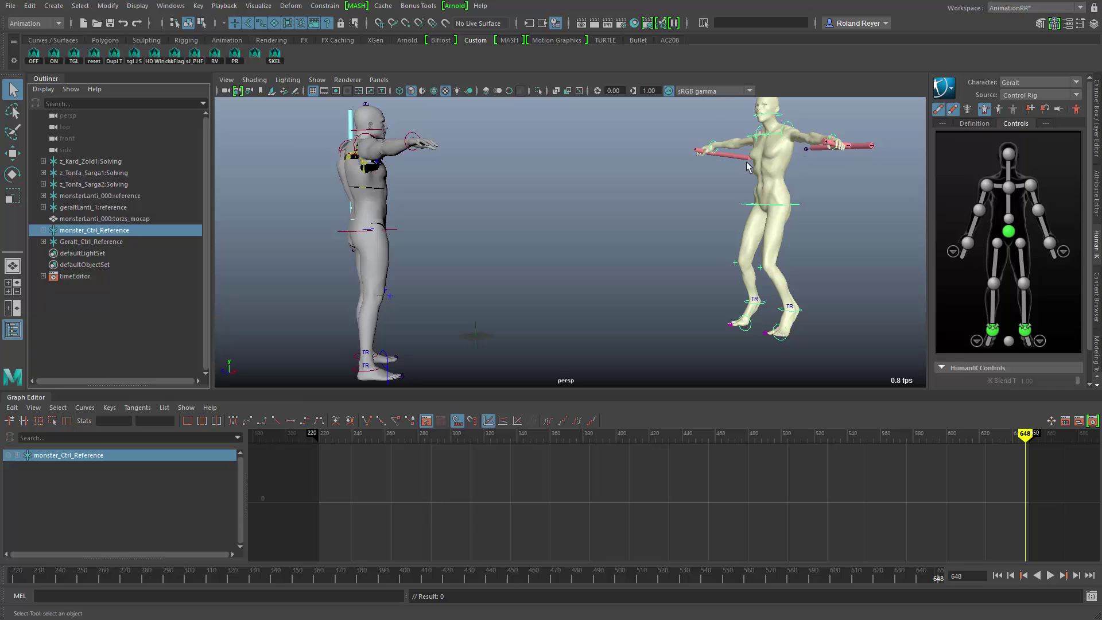
{"action": "left_click", "coordinate": [43, 230]}
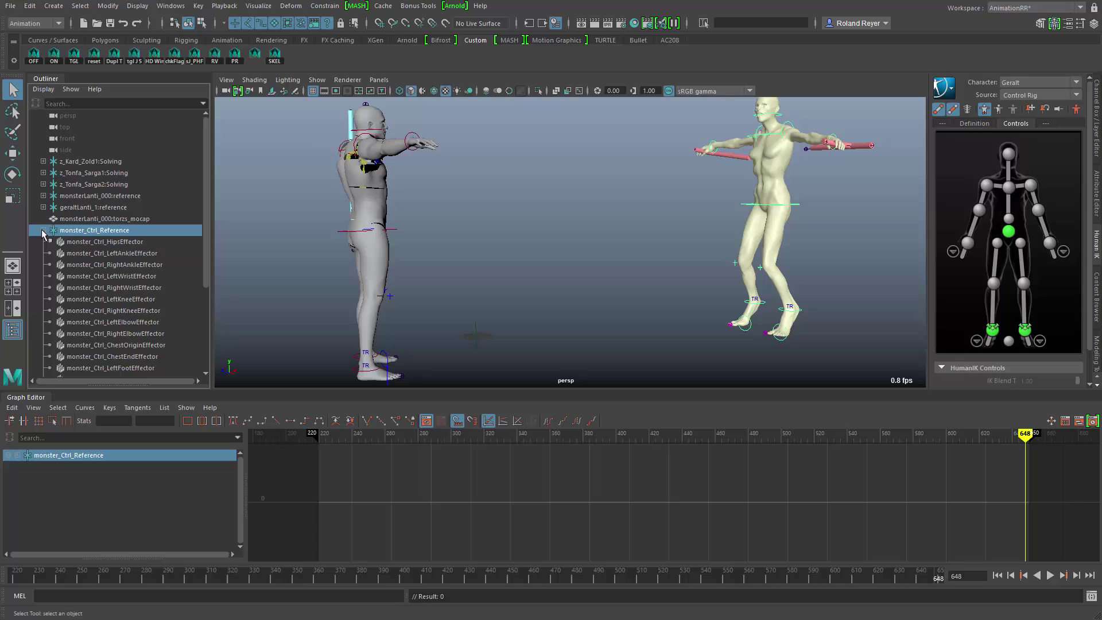
{"action": "left_click", "coordinate": [43, 230]}
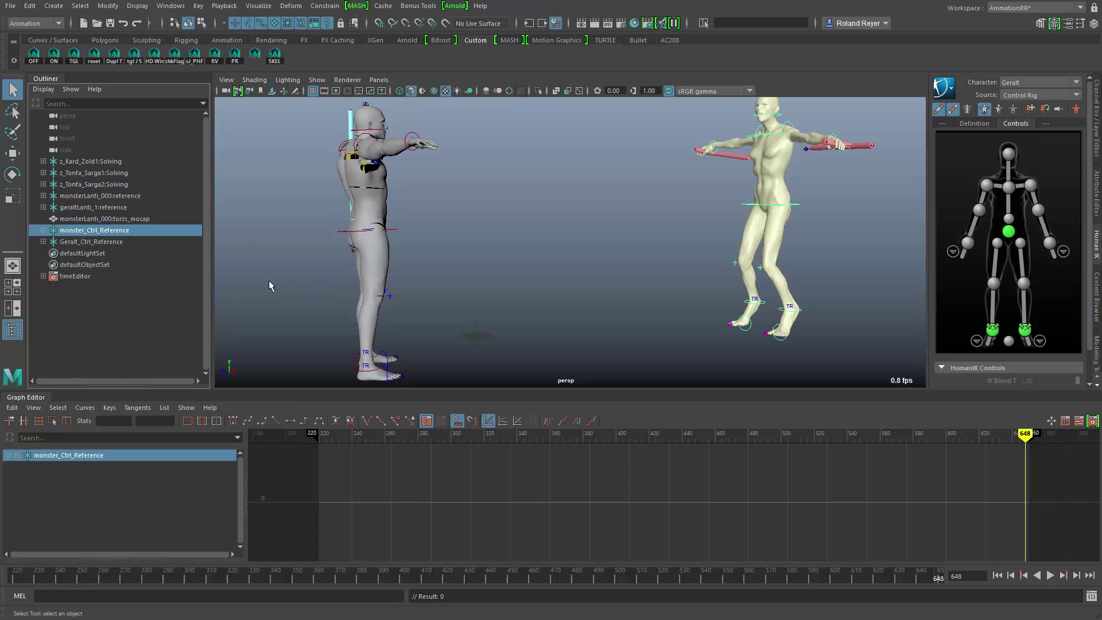
{"action": "left_click", "coordinate": [103, 184], "text": "ctrl"}
{"action": "left_click", "coordinate": [102, 172], "text": "ctrl"}
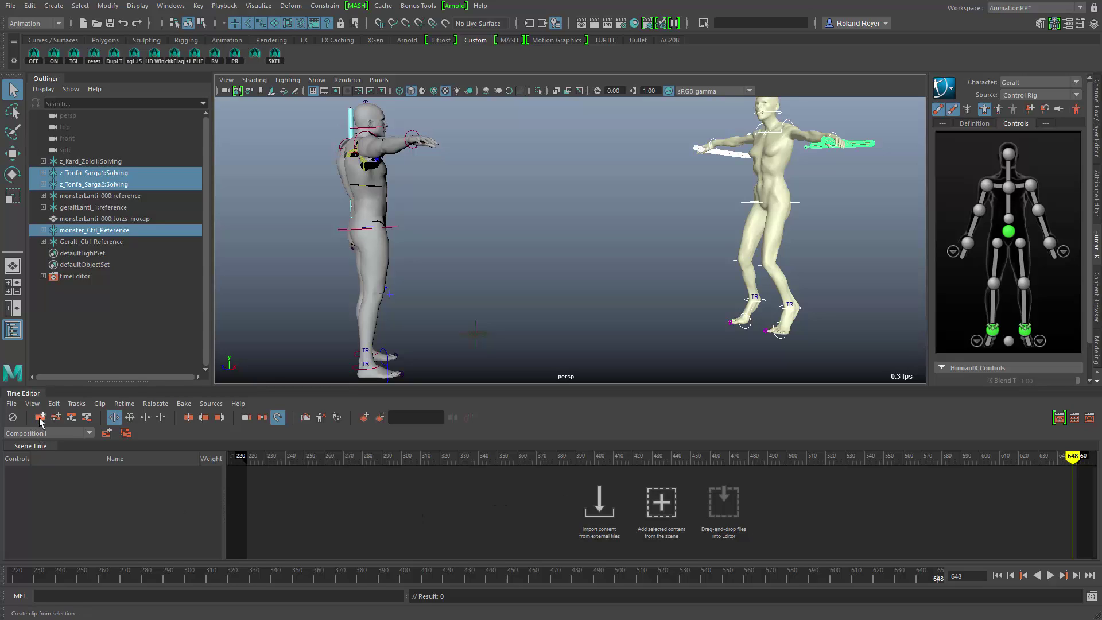
- Create a Time Editor clip from the selection and rename it monsterClip
{"action": "left_click", "coordinate": [663, 505]}
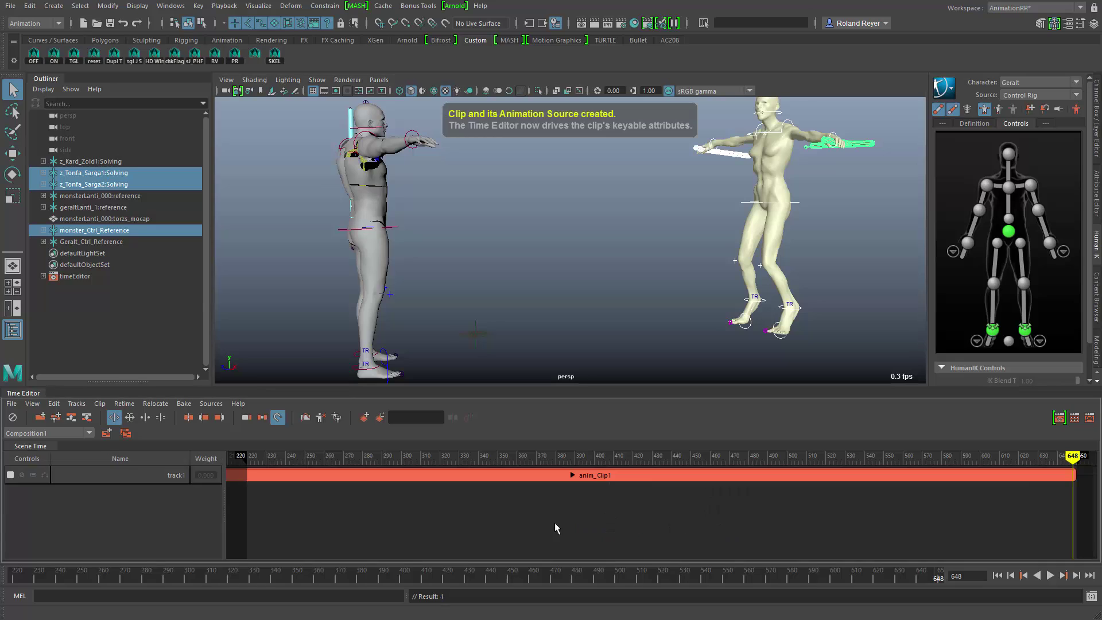
{"action": "left_click", "coordinate": [502, 475]}
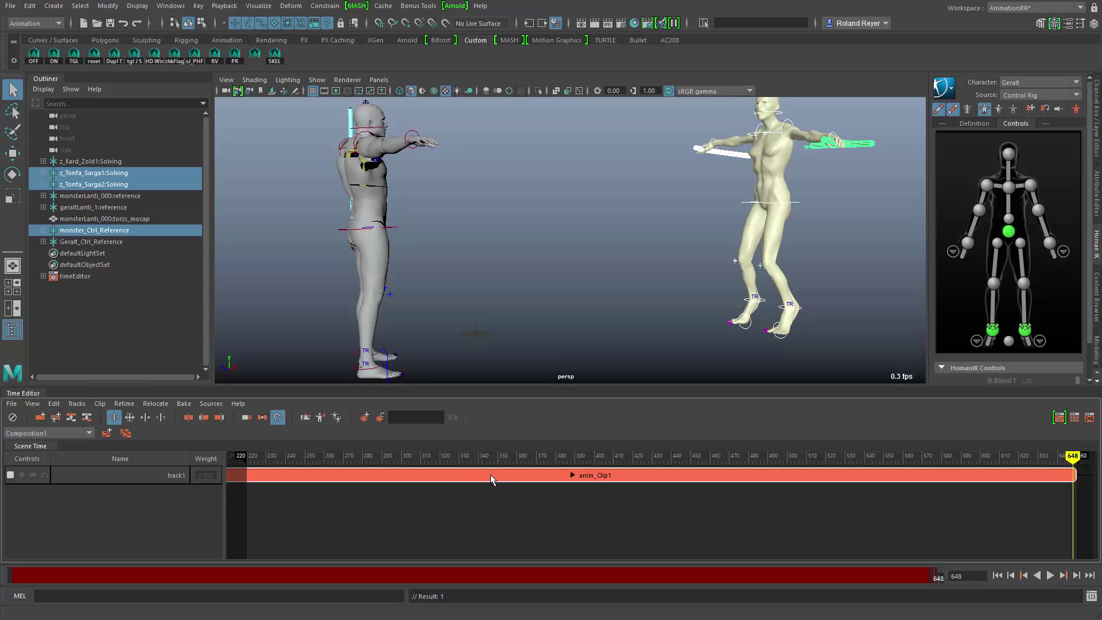
{"action": "right_click", "coordinate": [605, 473]}
{"action": "left_click", "coordinate": [645, 302]}
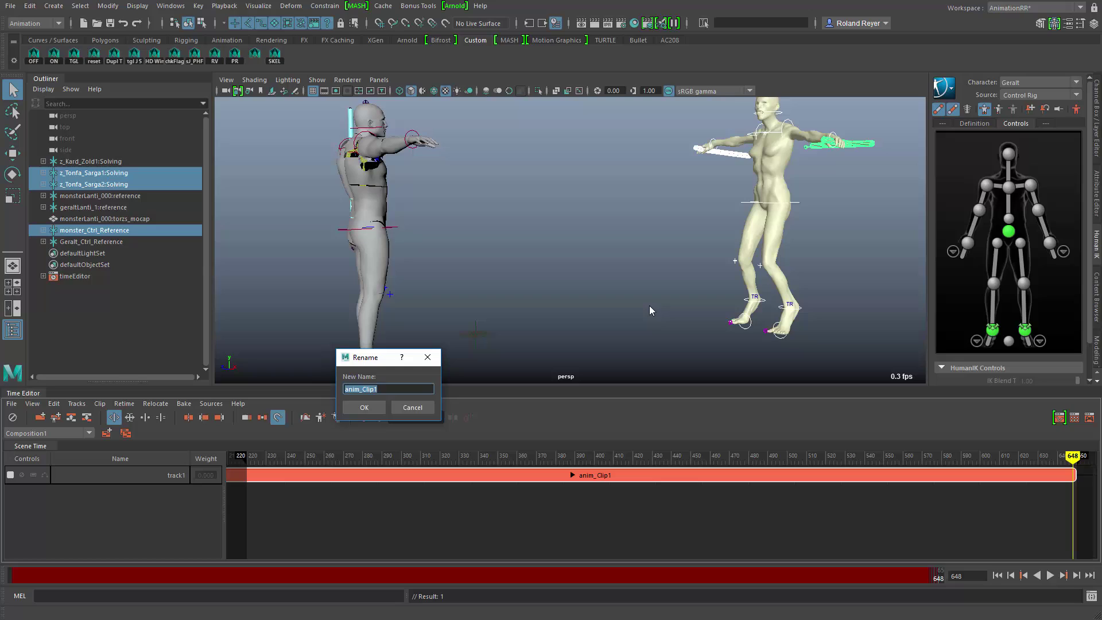
{"action": "type", "text": "monsterClip"}
{"action": "key", "text": "Return"}
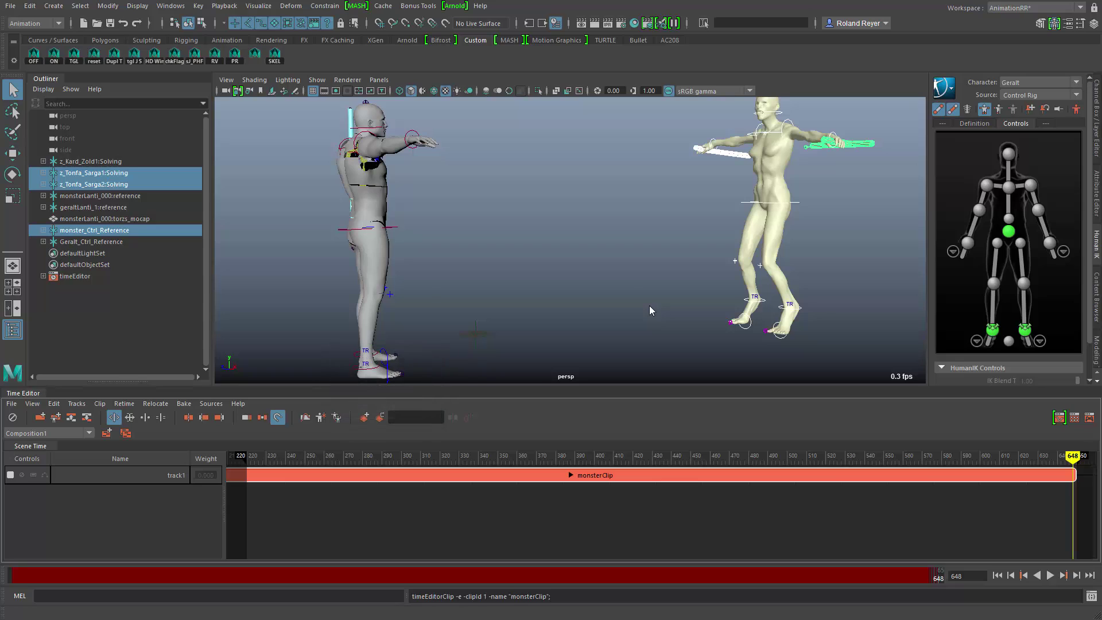
- Scrub with Scene Authoring on, turn it off, then select Geralt_Ctrl_Reference at frame 642
{"action": "left_click", "coordinate": [12, 417]}
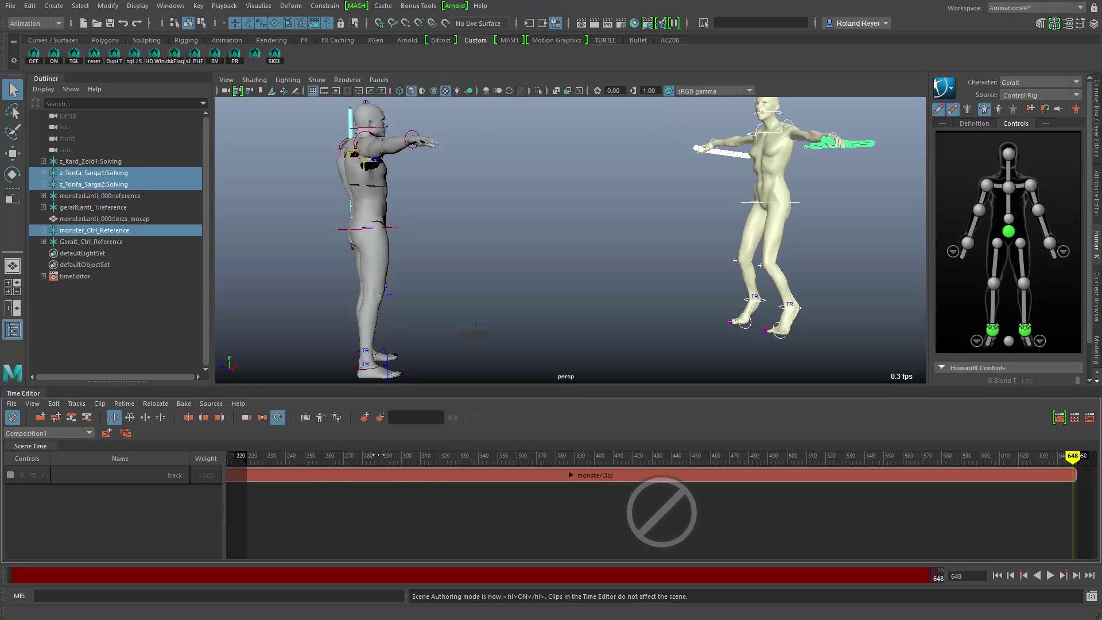
{"action": "left_click_drag", "start_coordinate": [379, 454], "coordinate": [363, 495]}
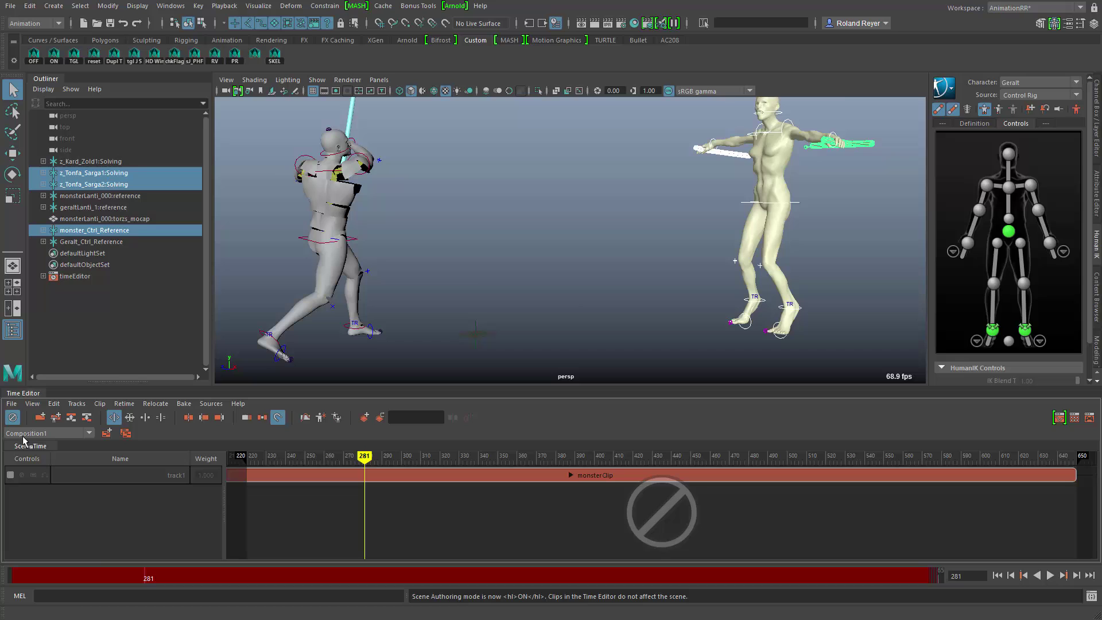
{"action": "left_click", "coordinate": [13, 417]}
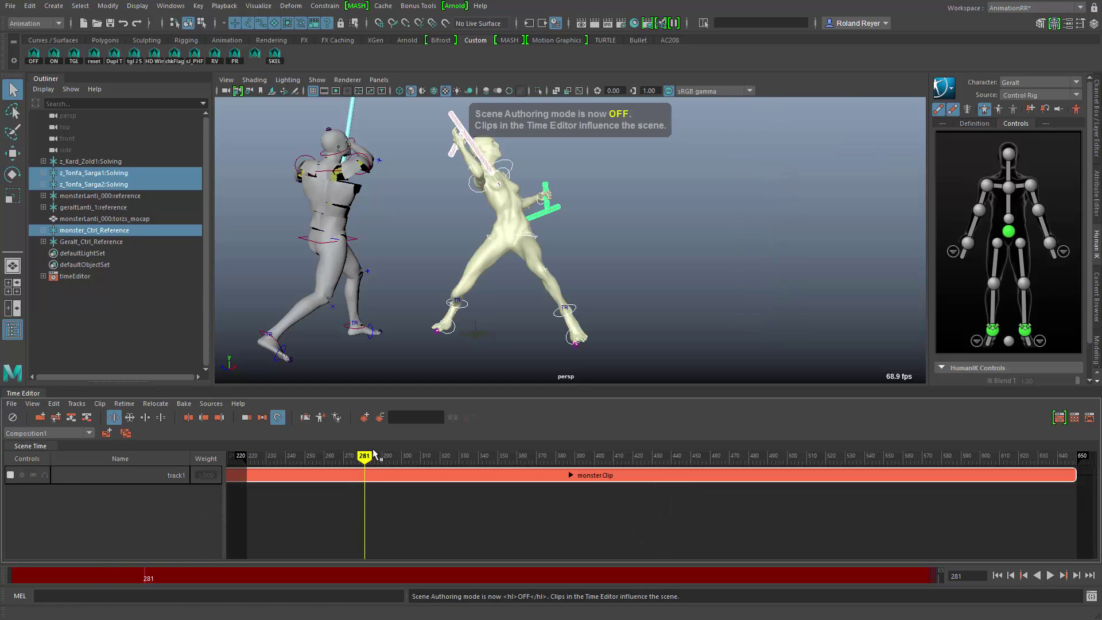
{"action": "left_click_drag", "start_coordinate": [364, 456], "coordinate": [1061, 457]}
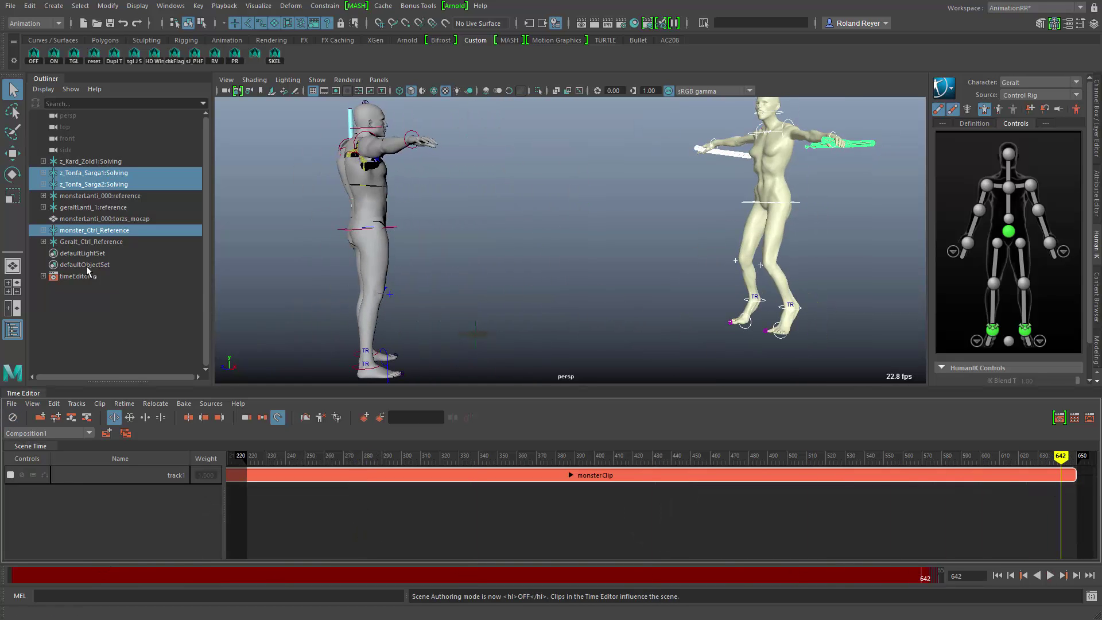
{"action": "left_click", "coordinate": [80, 219]}
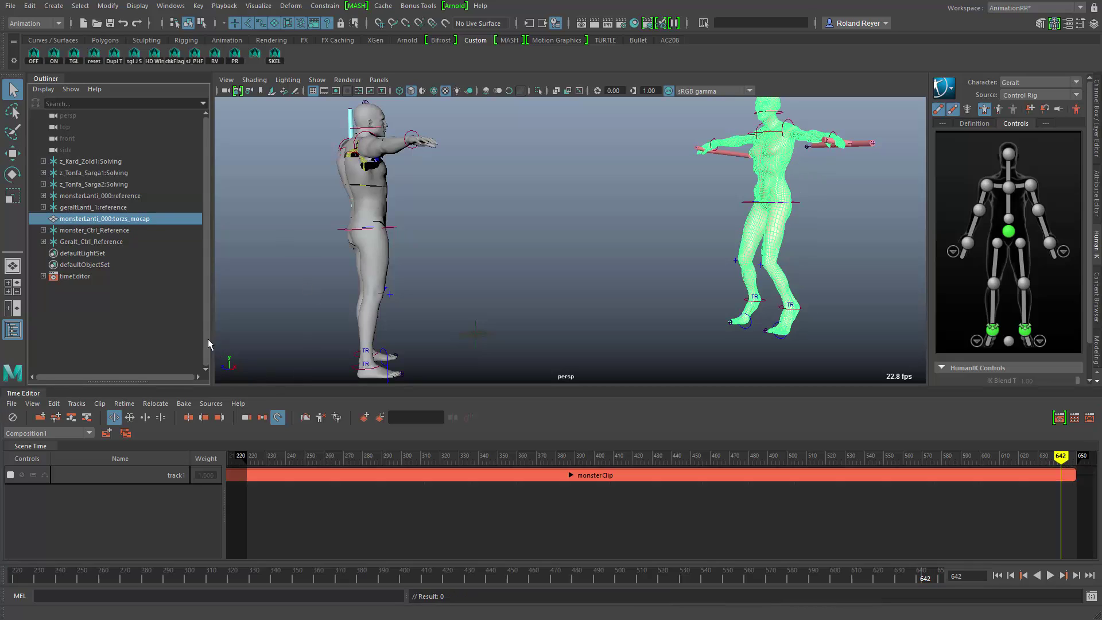
{"action": "left_click", "coordinate": [86, 243]}
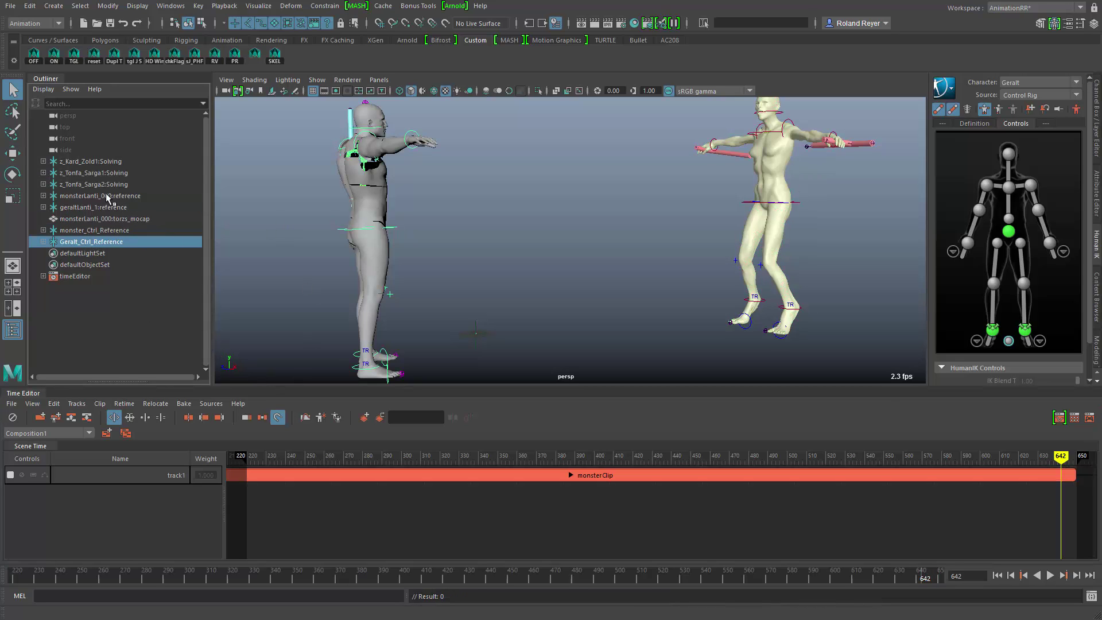
- Add z_Kard_Zold1:Solving, create a clip on a new track, and rename it geraltClip
{"action": "left_click", "coordinate": [86, 162], "text": "ctrl"}
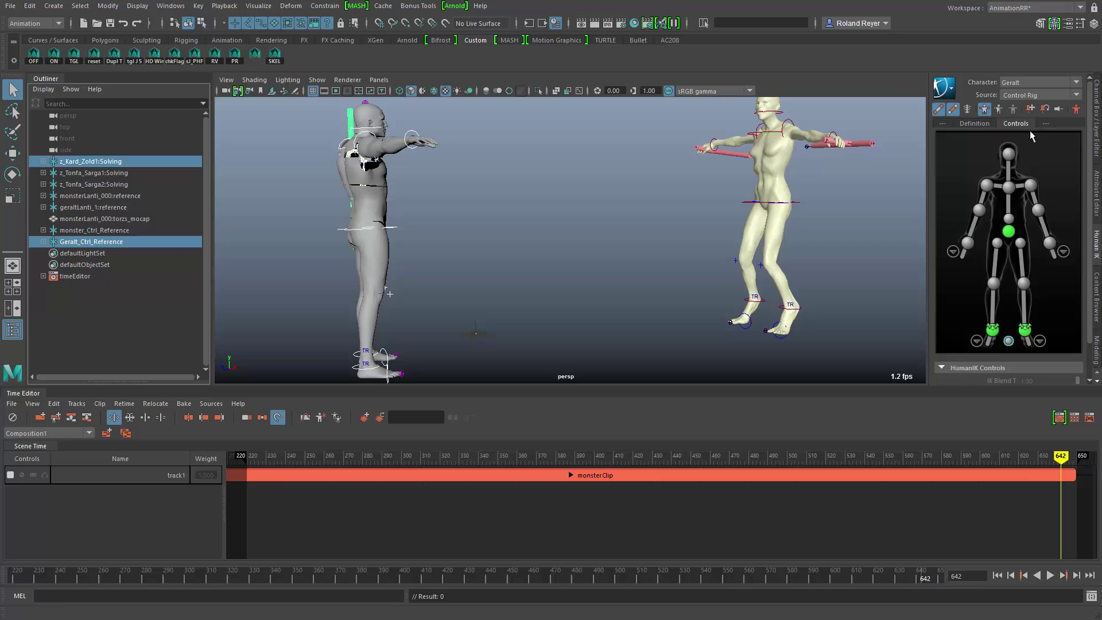
{"action": "left_click", "coordinate": [41, 418]}
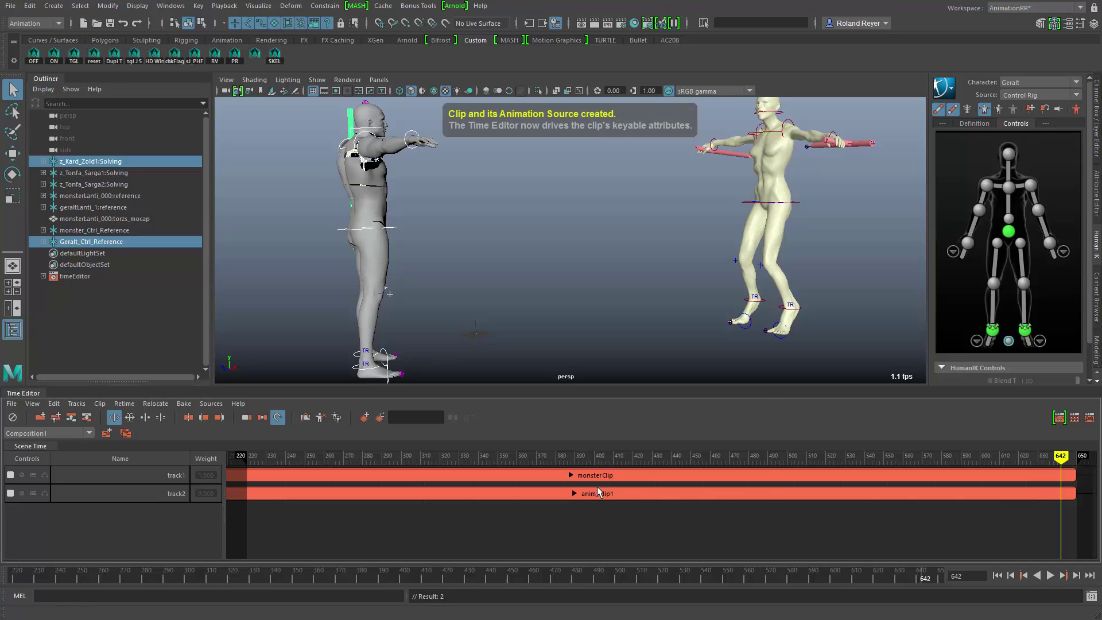
{"action": "right_click", "coordinate": [593, 497]}
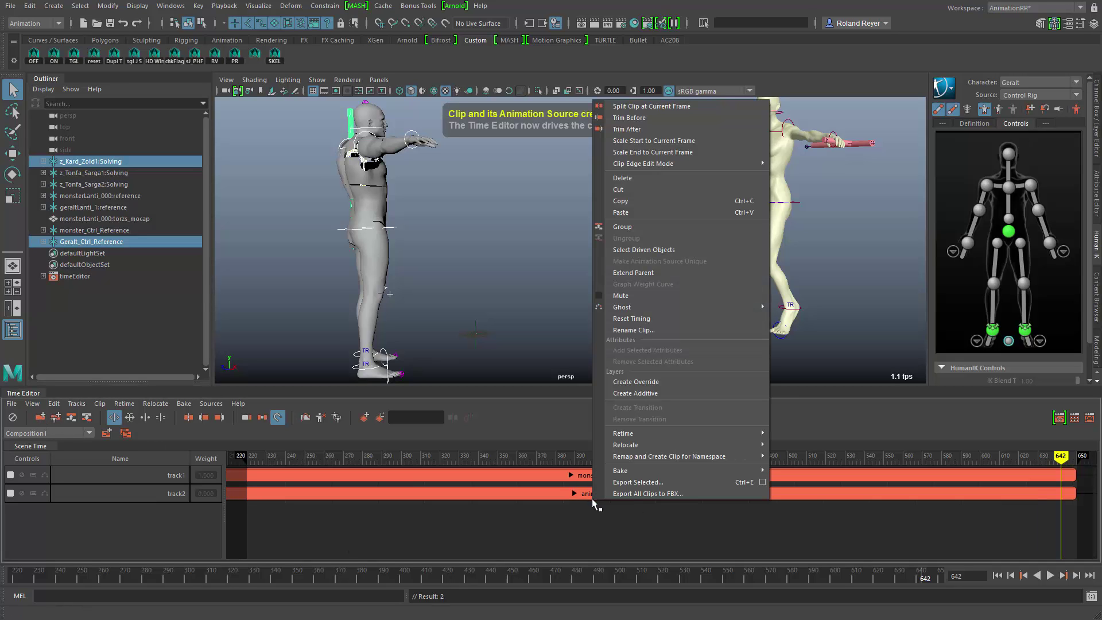
{"action": "left_click", "coordinate": [645, 330]}
{"action": "type", "text": "ger"}
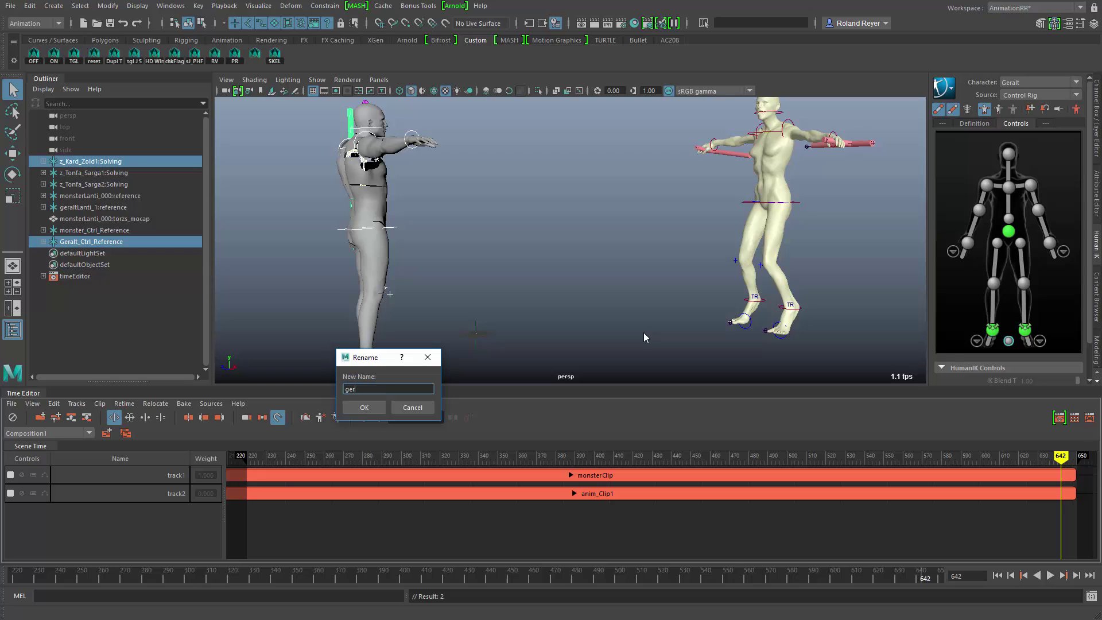
{"action": "type", "text": "altClip"}
{"action": "key", "text": "Return"}
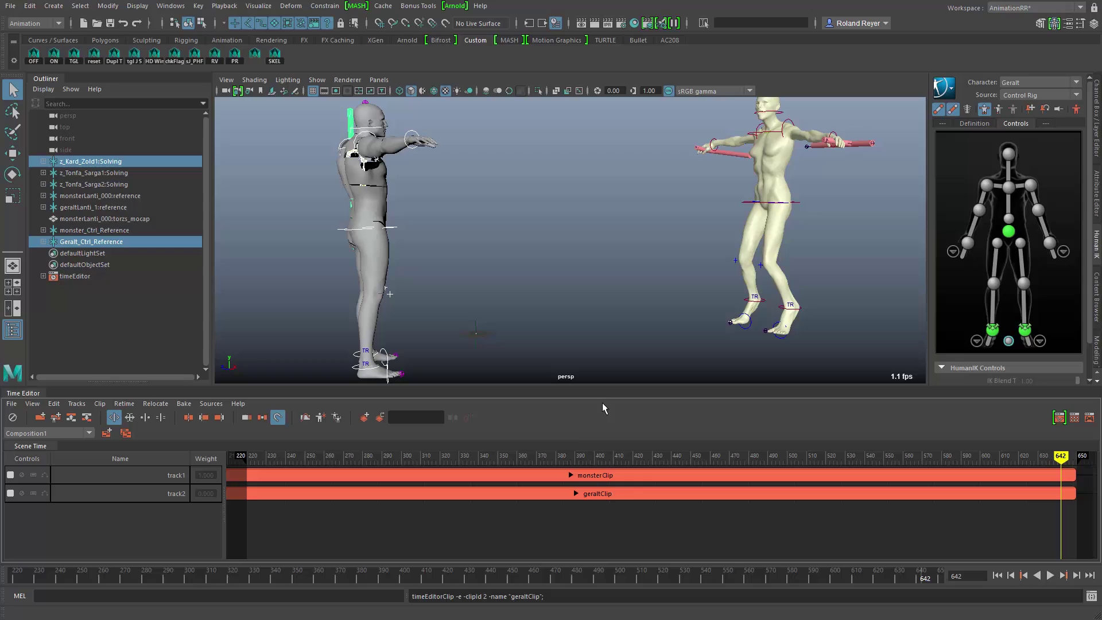
{"action": "left_click", "coordinate": [601, 485]}
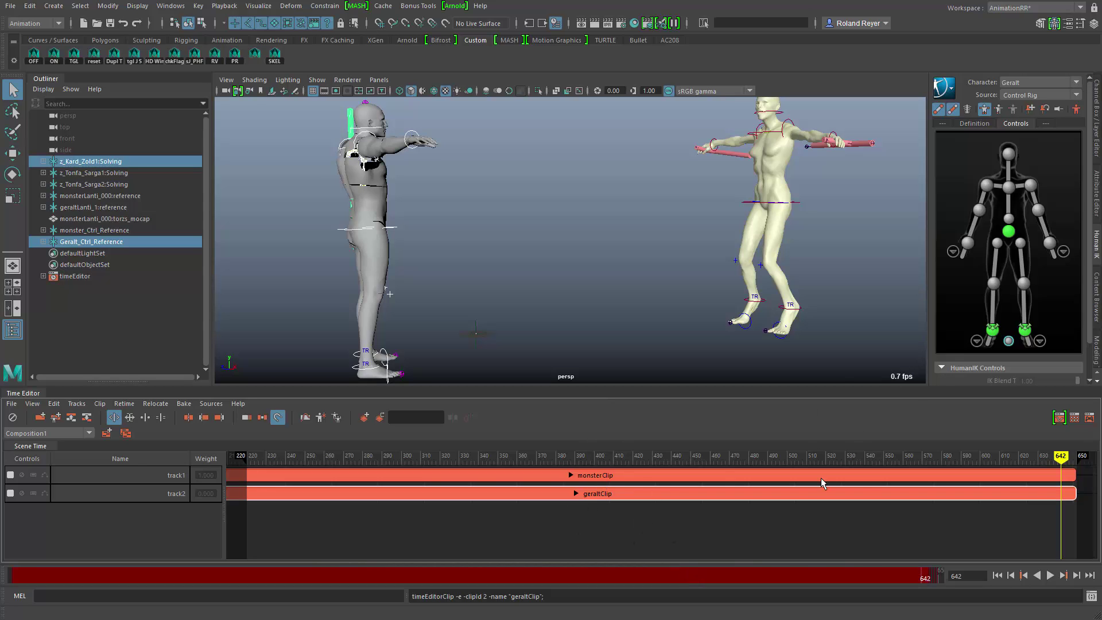
- Enable Use Clip Color on geraltClip with light blue H 196.10, S 0.431, V 0.471
{"action": "left_click", "coordinate": [1097, 184]}
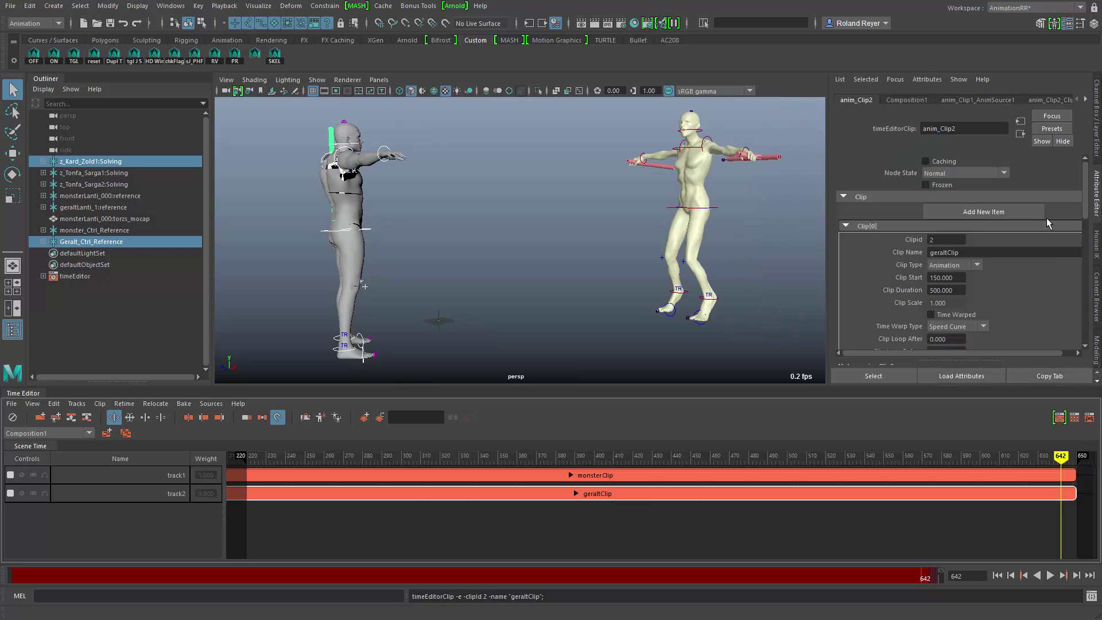
{"action": "scroll", "coordinate": [1010, 283], "scroll_direction": "down", "scroll_amount": 5}
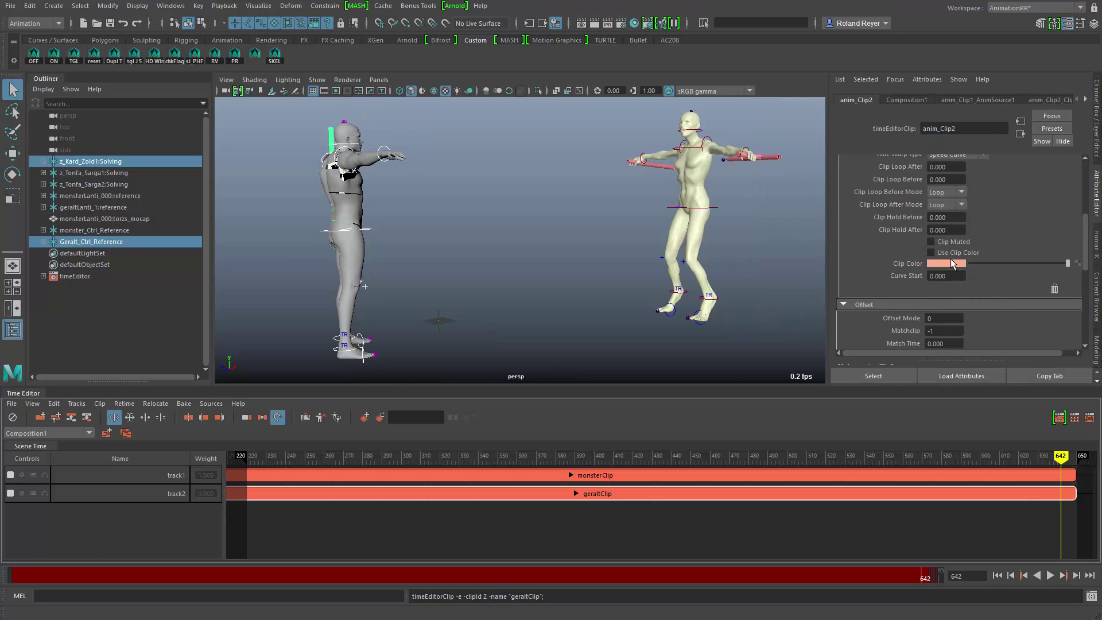
{"action": "left_click", "coordinate": [949, 264]}
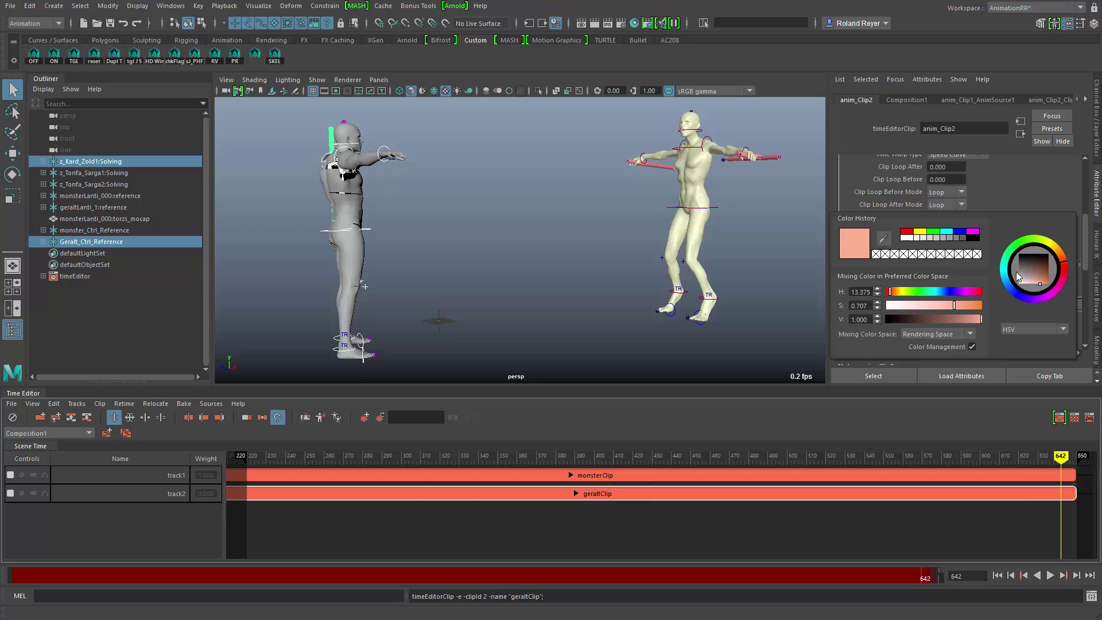
{"action": "left_click_drag", "start_coordinate": [1009, 278], "coordinate": [1047, 274]}
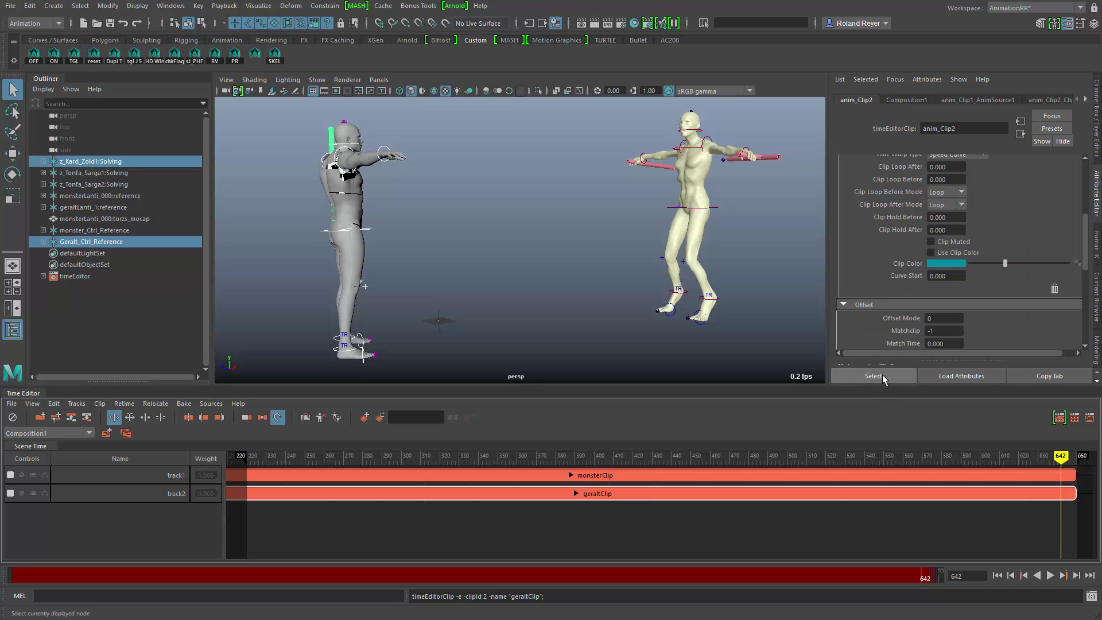
{"action": "left_click", "coordinate": [931, 253]}
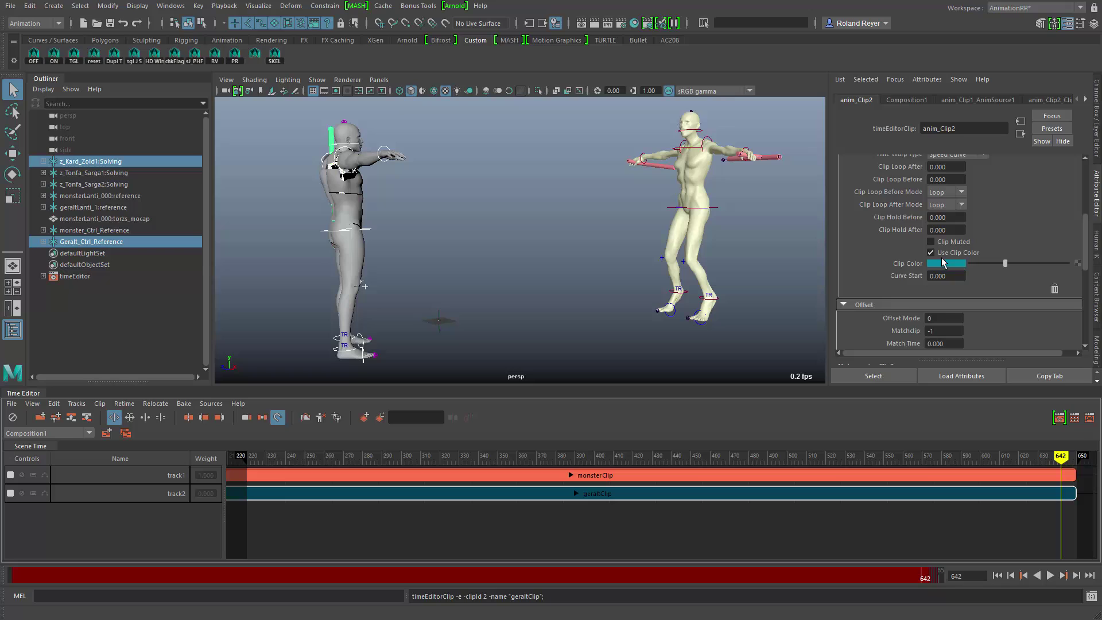
{"action": "left_click_drag", "start_coordinate": [1061, 305], "coordinate": [1062, 294]}
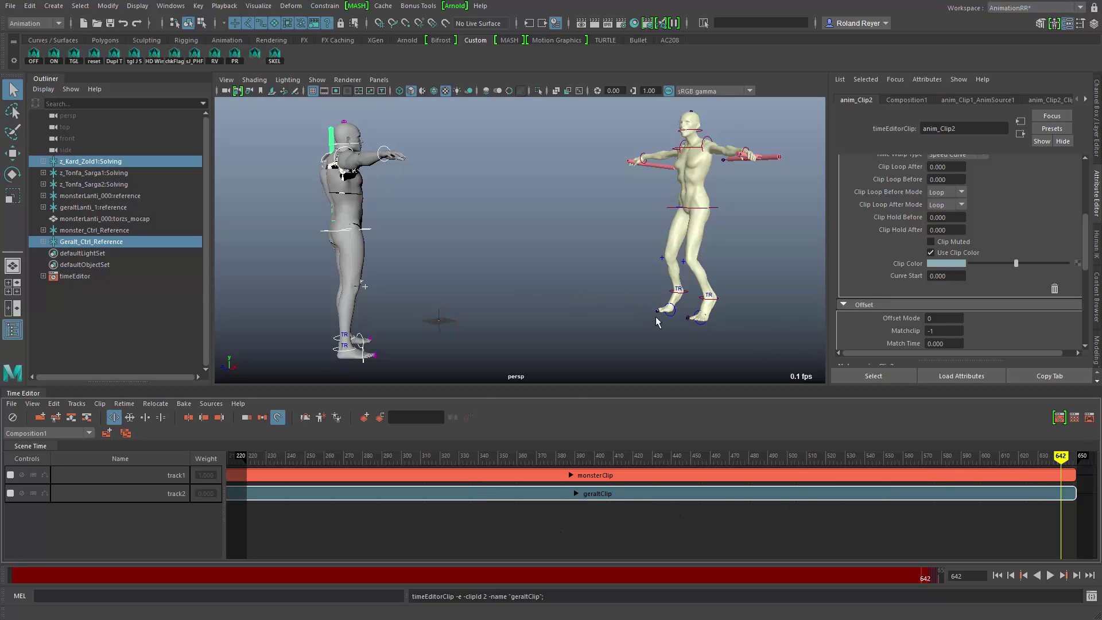
{"action": "key", "text": "space"}
- Review the fight around frame 554 and select the z_Kard_Zold1:endBone joint at the staff tip
{"action": "mouse_move", "coordinate": [615, 322]}
{"action": "left_mouse_down"}
{"action": "mouse_move", "coordinate": [639, 320]}
{"action": "mouse_move", "coordinate": [615, 320]}
{"action": "left_mouse_up"}
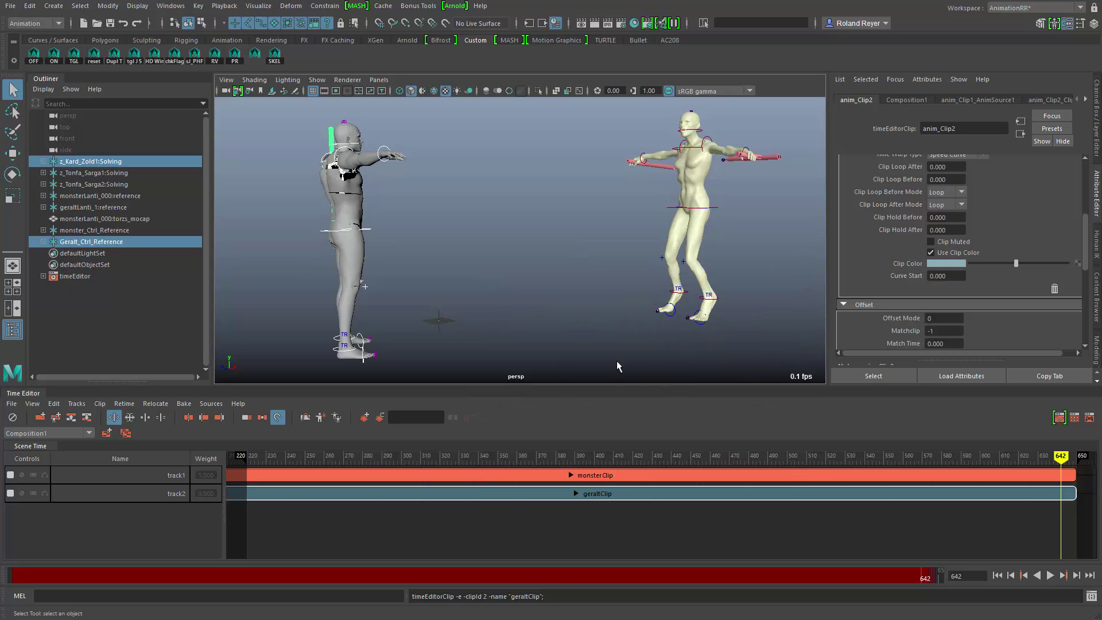
{"action": "left_click_drag", "start_coordinate": [616, 361], "coordinate": [642, 297], "text": "alt"}
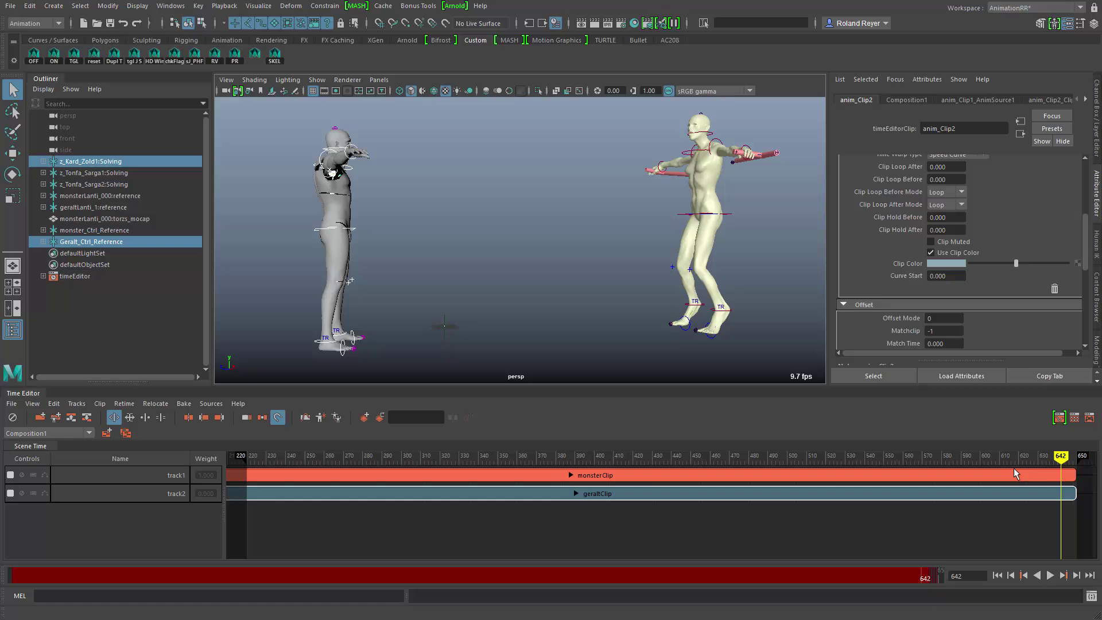
{"action": "left_click_drag", "start_coordinate": [1066, 475], "coordinate": [892, 527]}
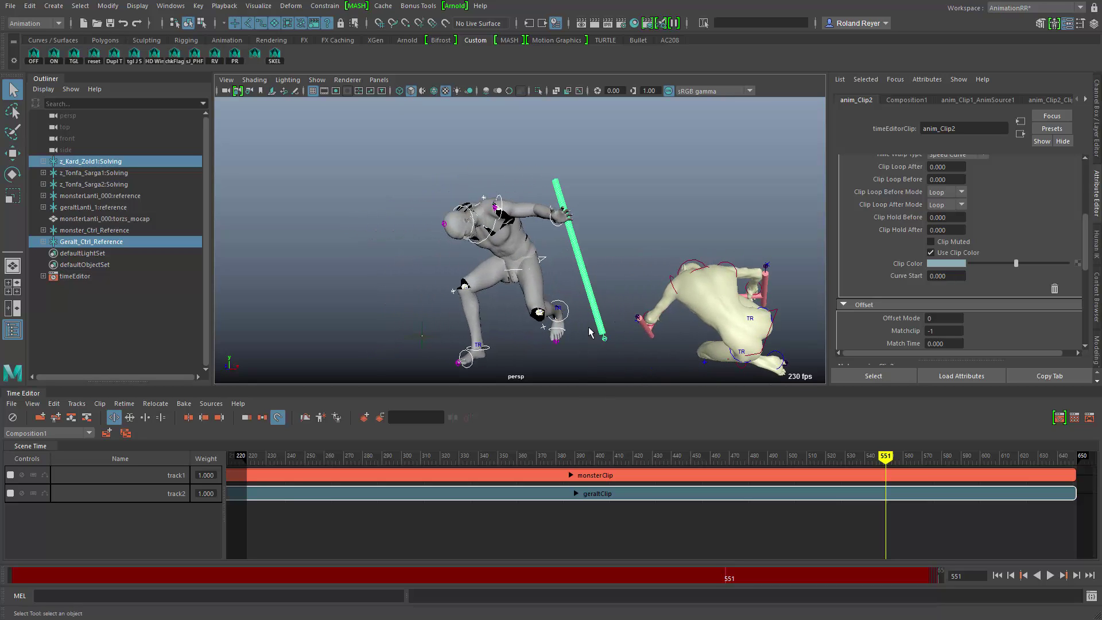
{"action": "left_click_drag", "start_coordinate": [662, 347], "coordinate": [588, 339], "text": "alt"}
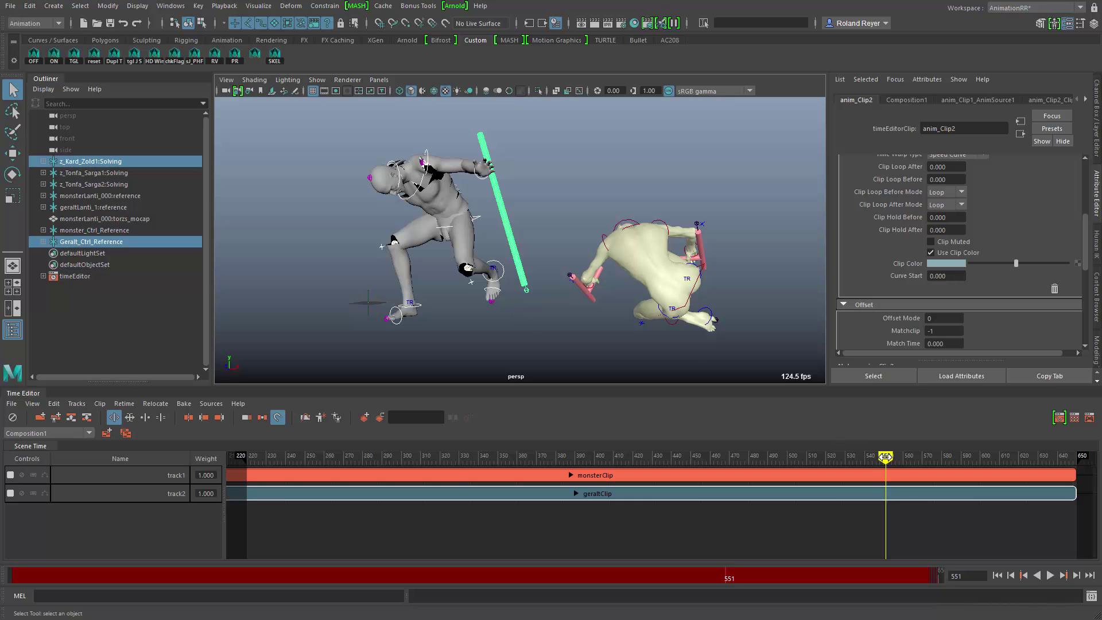
{"action": "mouse_move", "coordinate": [885, 459]}
{"action": "left_mouse_down"}
{"action": "mouse_move", "coordinate": [844, 462]}
{"action": "mouse_move", "coordinate": [892, 471]}
{"action": "left_mouse_up"}
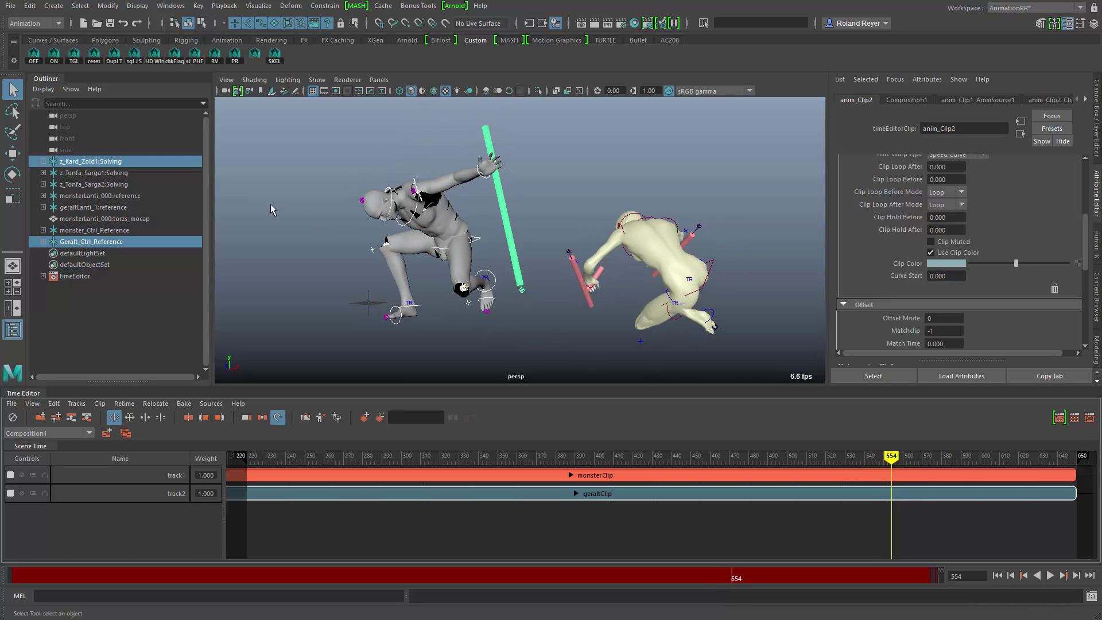
{"action": "left_click", "coordinate": [522, 291]}
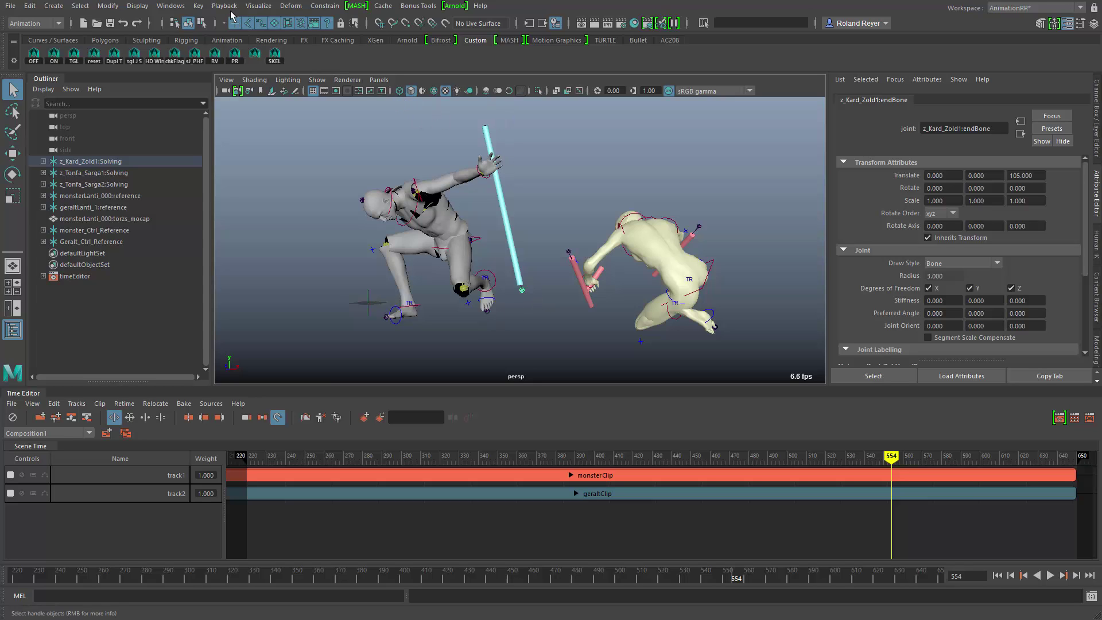
- Try an editable motion trail on the staff tip, then undo it
{"action": "left_click", "coordinate": [255, 6]}
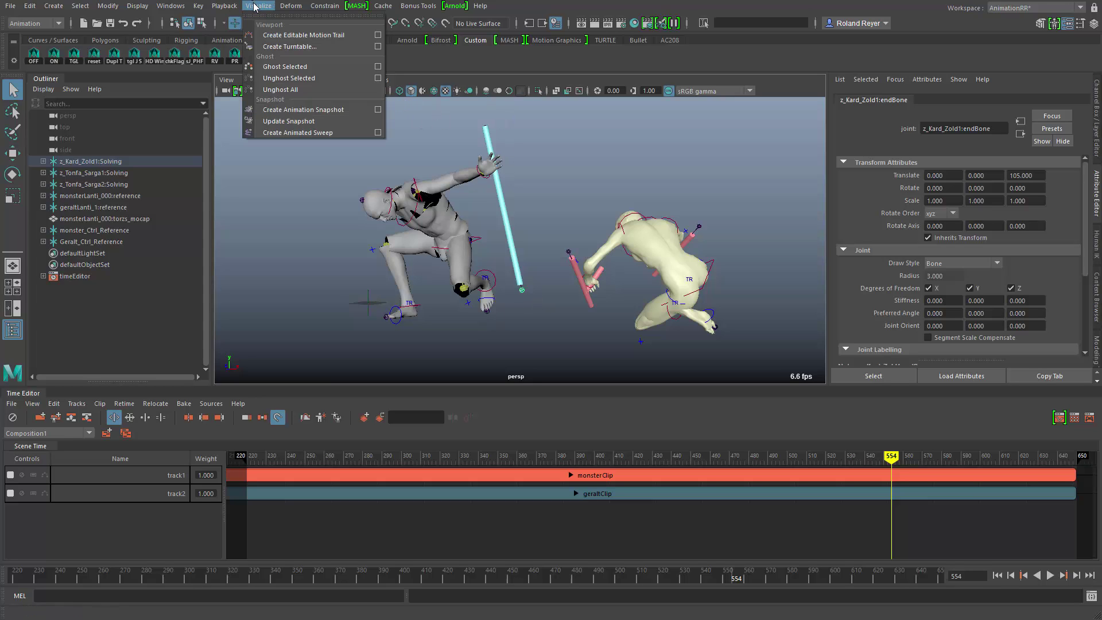
{"action": "left_click", "coordinate": [292, 35]}
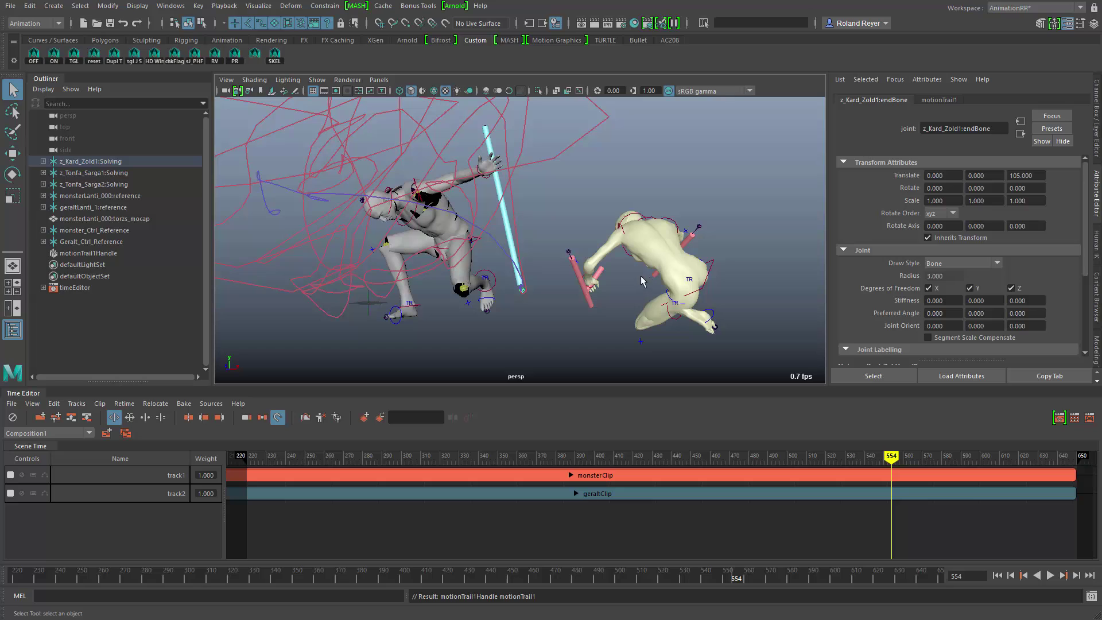
{"action": "key", "text": "ctrl+z"}
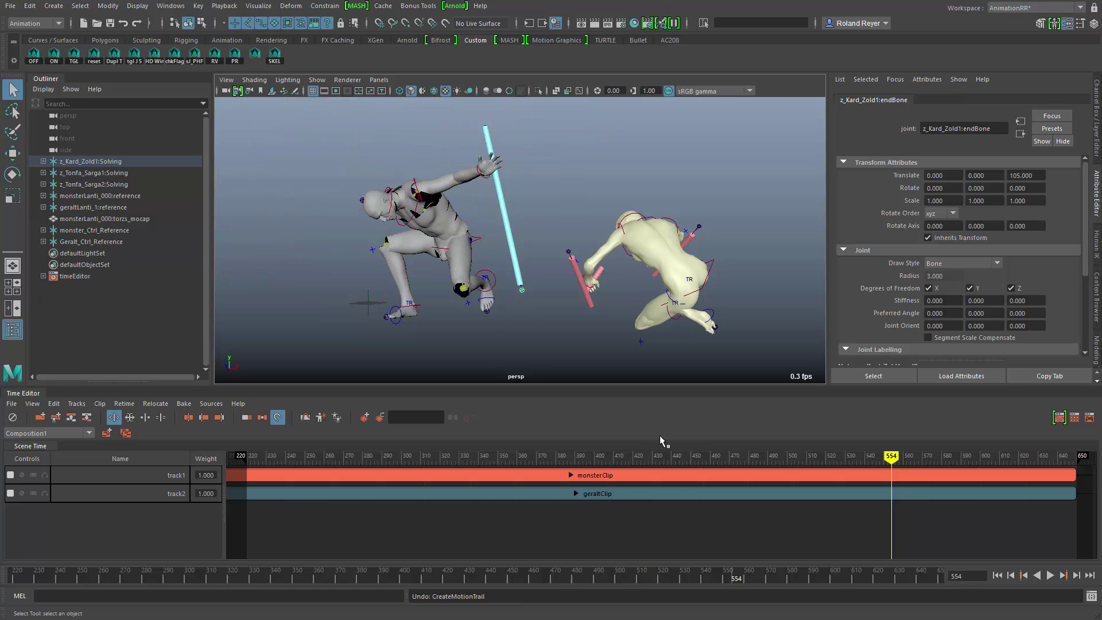
- Start the range at about frame 511 and end playback at frame 565
{"action": "left_click_drag", "start_coordinate": [907, 455], "coordinate": [858, 470]}
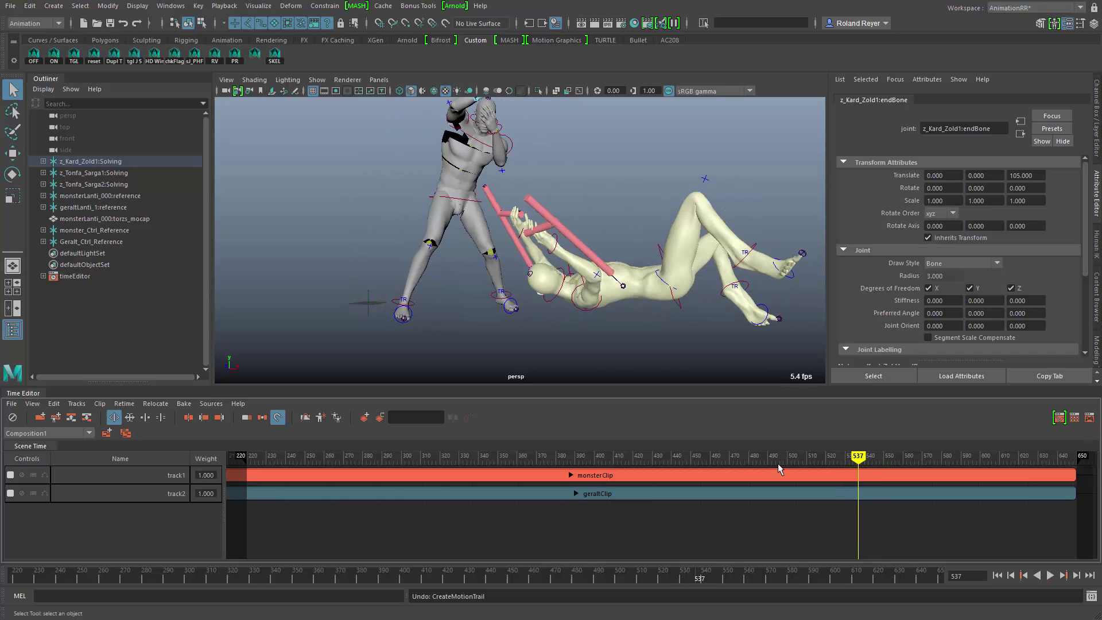
{"action": "left_click_drag", "start_coordinate": [239, 456], "coordinate": [578, 457]}
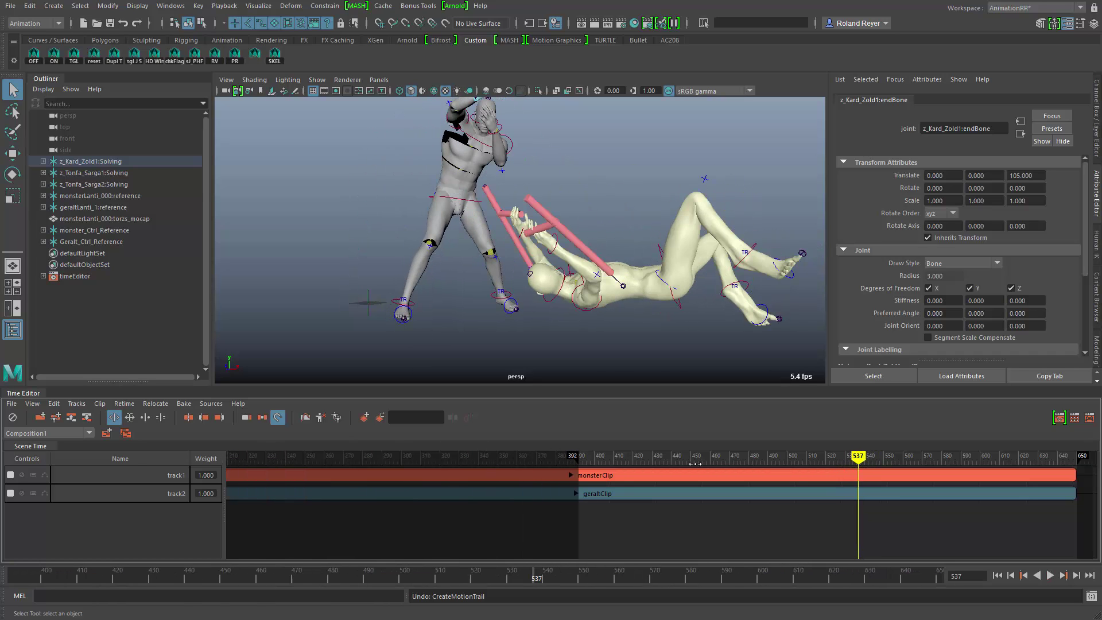
{"action": "left_click_drag", "start_coordinate": [862, 460], "coordinate": [812, 476]}
{"action": "left_click_drag", "start_coordinate": [558, 459], "coordinate": [912, 459]}
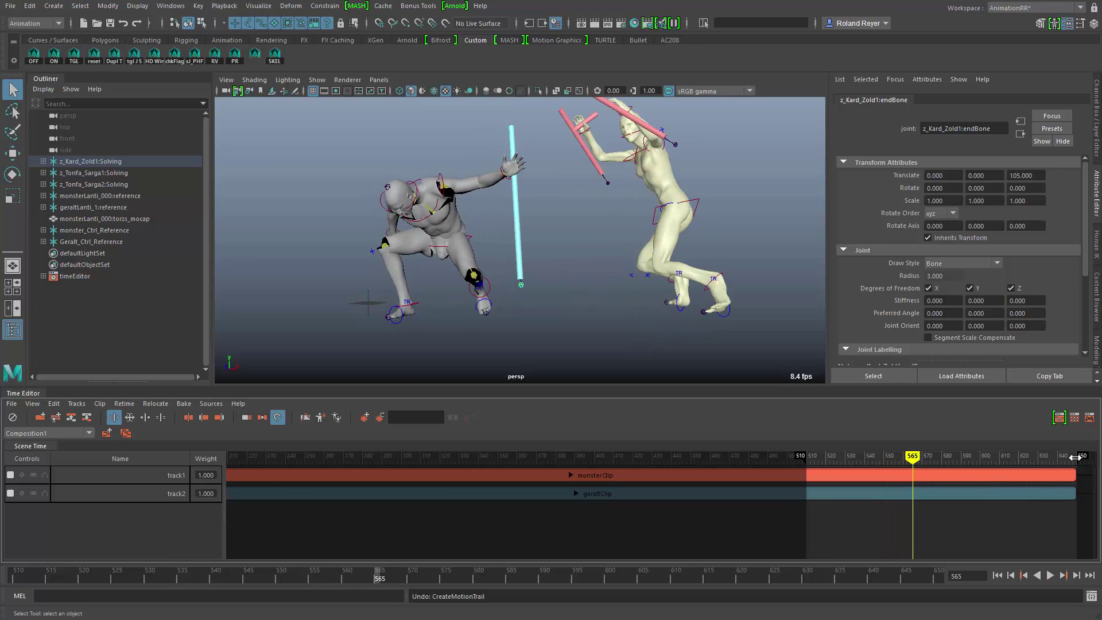
{"action": "left_click_drag", "start_coordinate": [1075, 458], "coordinate": [913, 457]}
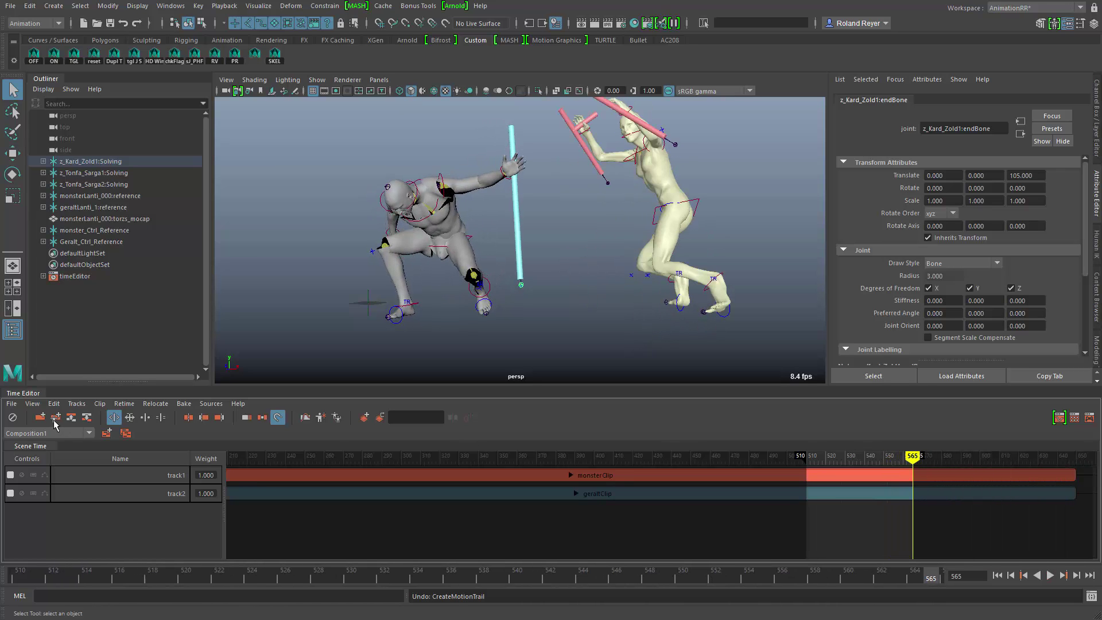
- Fit the Time Editor view to the 510–565 range and create motionTrail1 on the endBone joint
{"action": "left_click", "coordinate": [32, 404]}
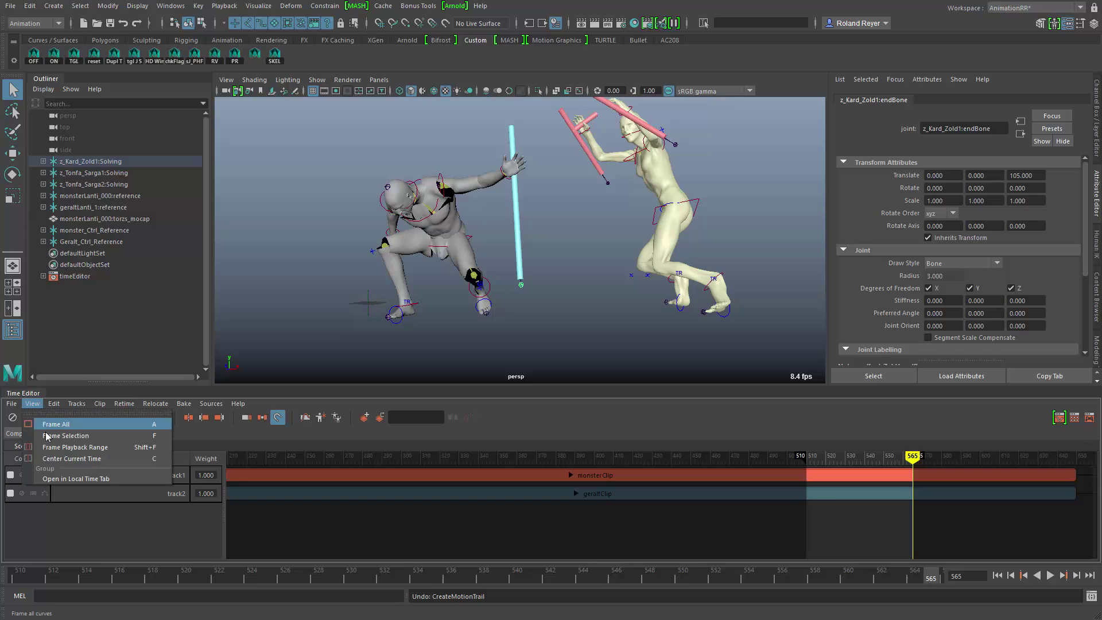
{"action": "left_click", "coordinate": [71, 447]}
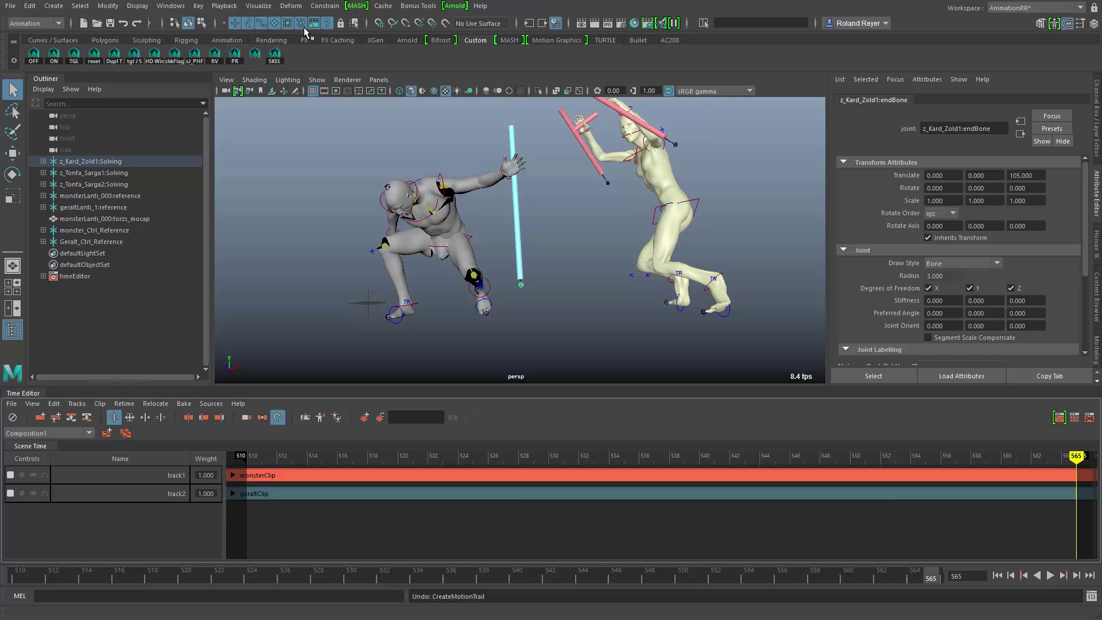
{"action": "left_click", "coordinate": [259, 5]}
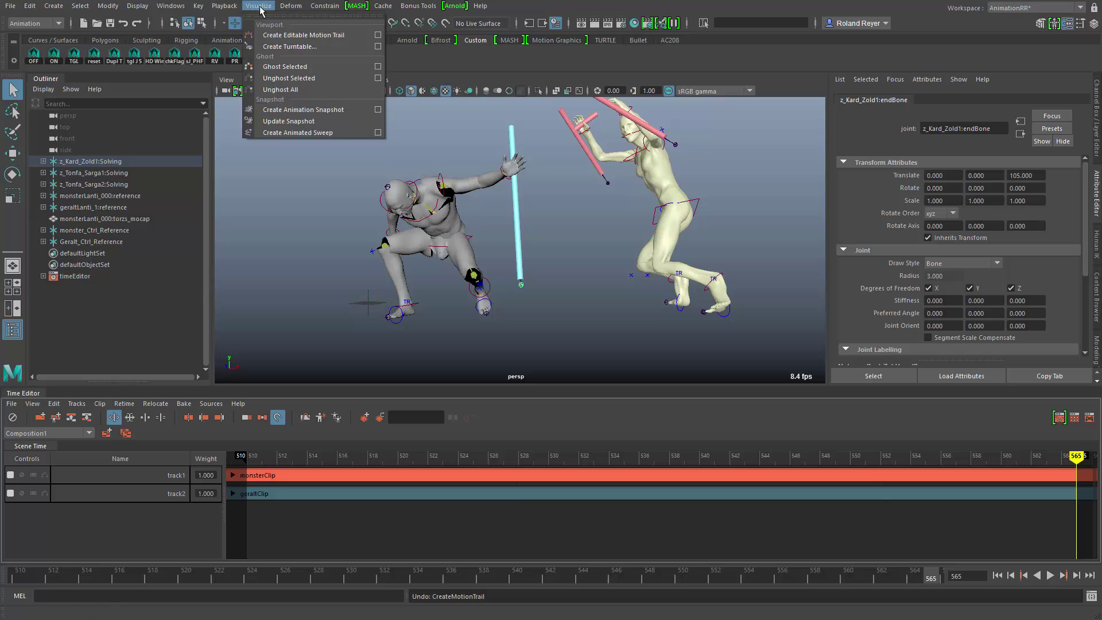
{"action": "left_click", "coordinate": [281, 36]}
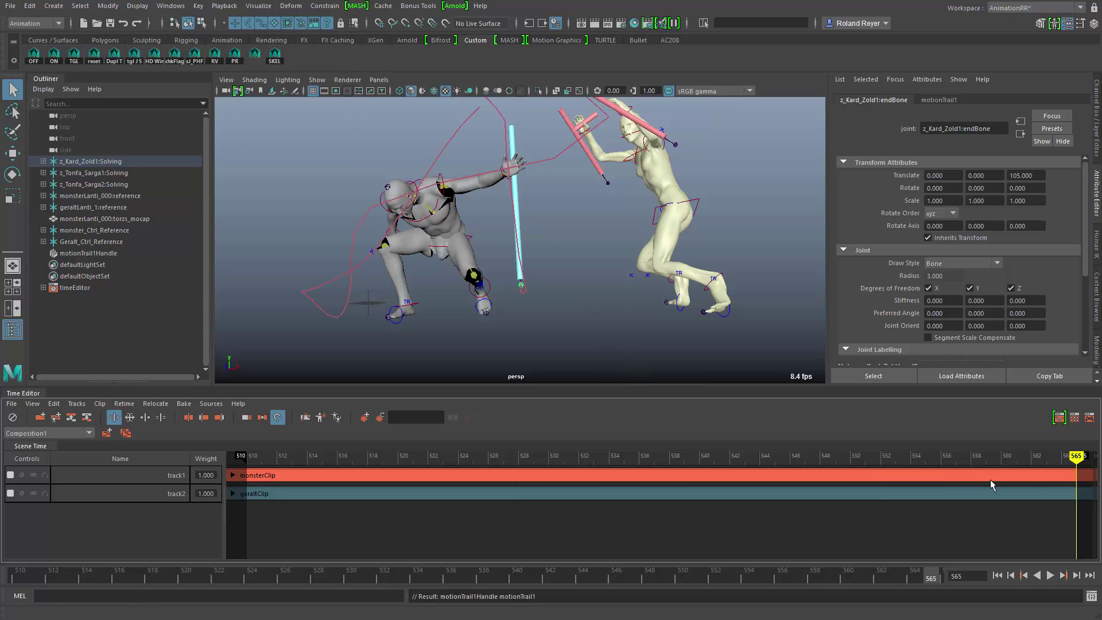
- Play the fight and stop near frame 538 to view the staff tip's trail
{"action": "key", "text": "alt+v"}
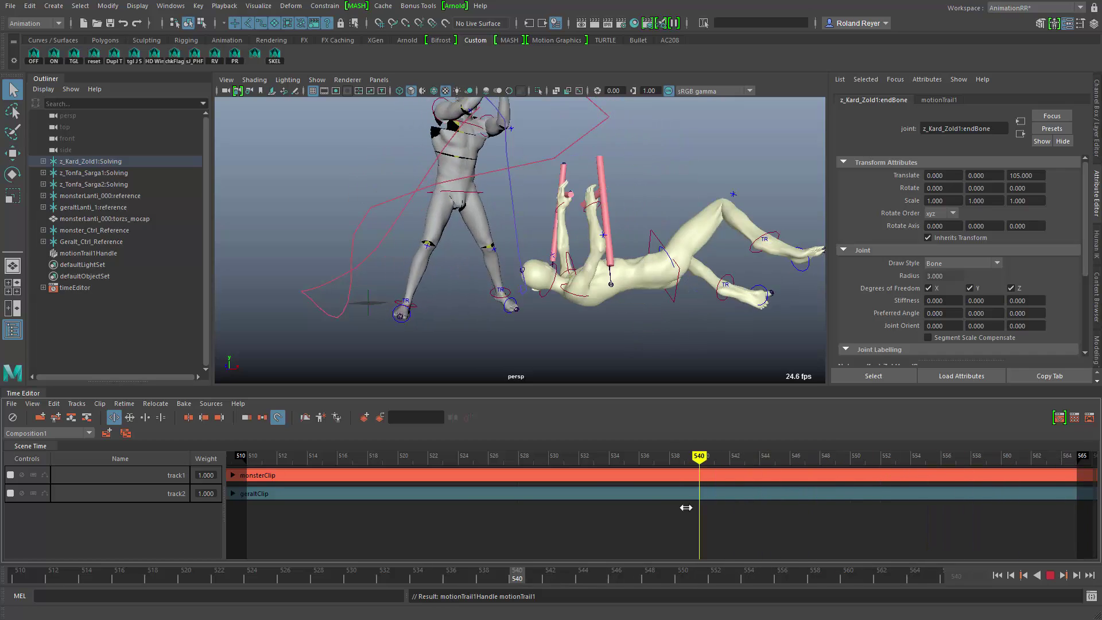
{"action": "mouse_move", "coordinate": [687, 507]}
{"action": "left_mouse_down"}
{"action": "mouse_move", "coordinate": [640, 514]}
{"action": "mouse_move", "coordinate": [669, 511]}
{"action": "left_mouse_up"}
{"action": "left_click_drag", "start_coordinate": [597, 298], "coordinate": [519, 320], "text": "alt"}
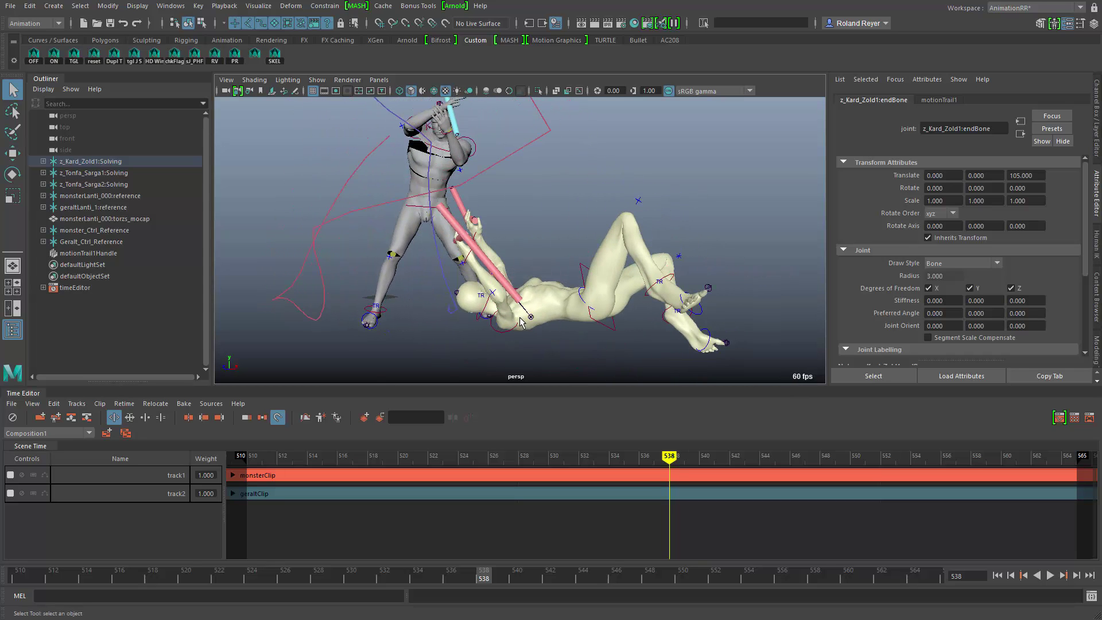
- Switch the viewport background to light grey and tumble around the fighters, stepping to frame 523
{"action": "key", "text": "alt+b"}
{"action": "key", "text": "alt+b"}
{"action": "key", "text": "alt+b"}
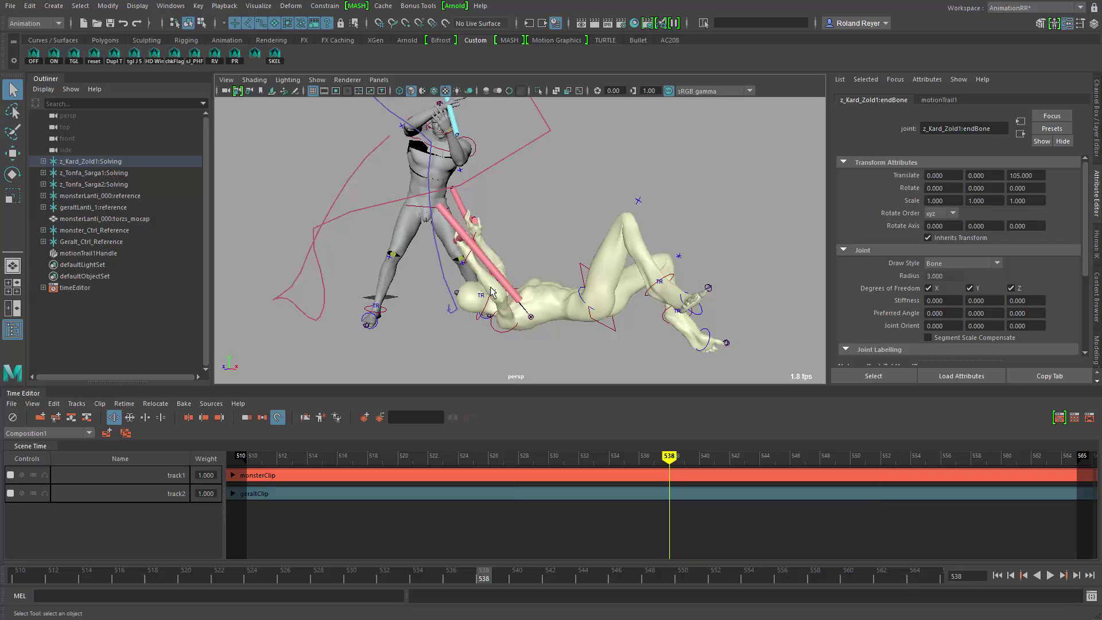
{"action": "left_click_drag", "start_coordinate": [492, 325], "coordinate": [495, 329], "text": "alt"}
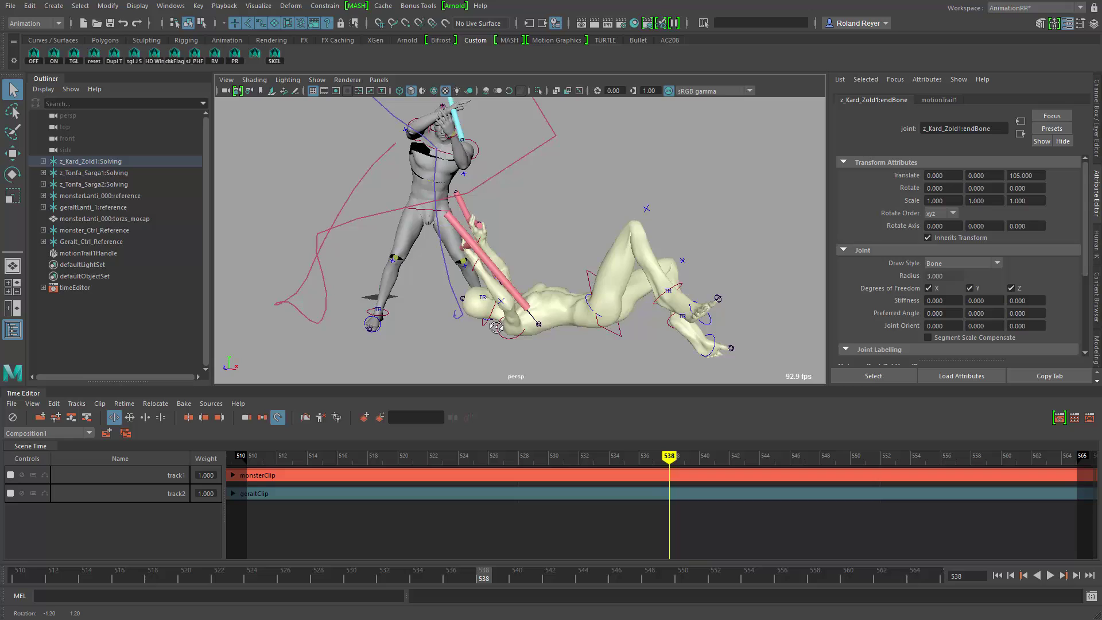
{"action": "left_click_drag", "start_coordinate": [496, 327], "coordinate": [572, 311], "text": "alt"}
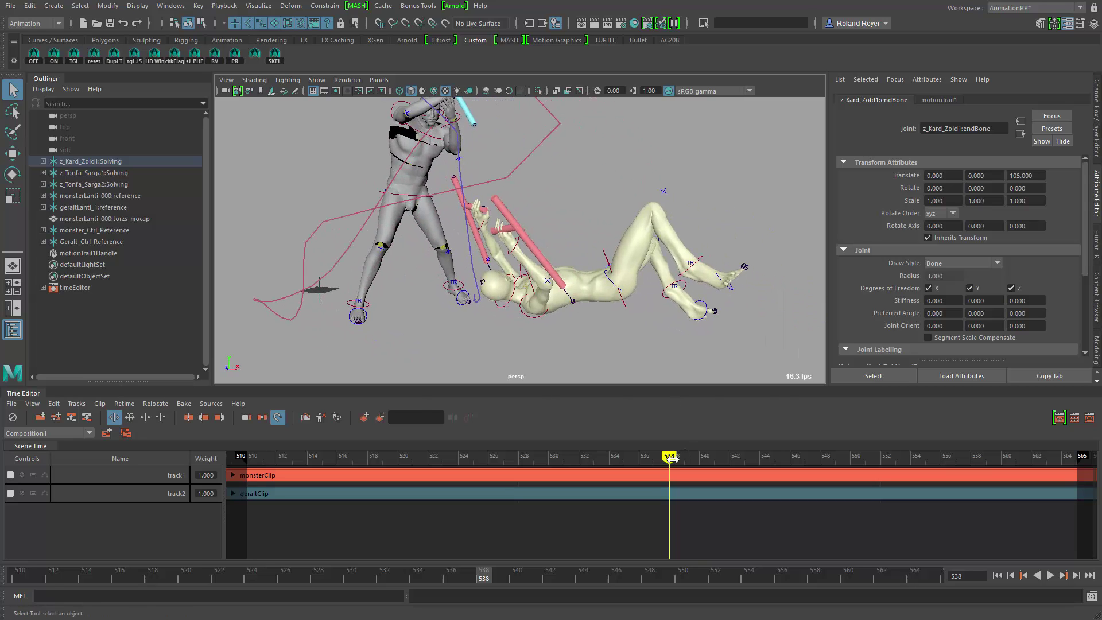
{"action": "left_click_drag", "start_coordinate": [672, 457], "coordinate": [427, 474]}
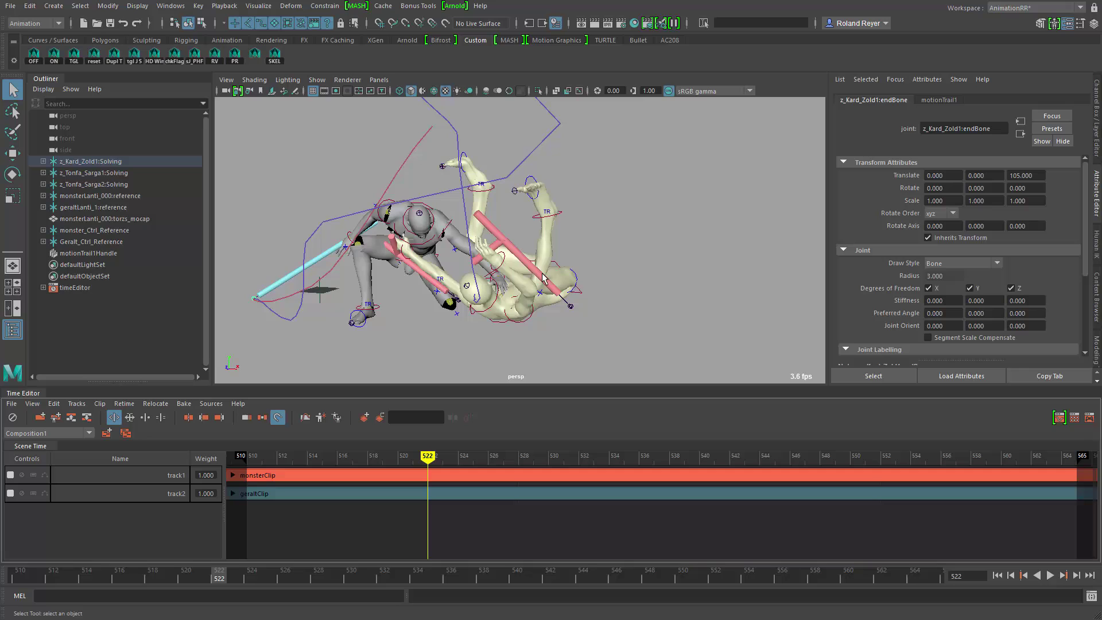
{"action": "left_click_drag", "start_coordinate": [544, 278], "coordinate": [554, 220], "text": "alt"}
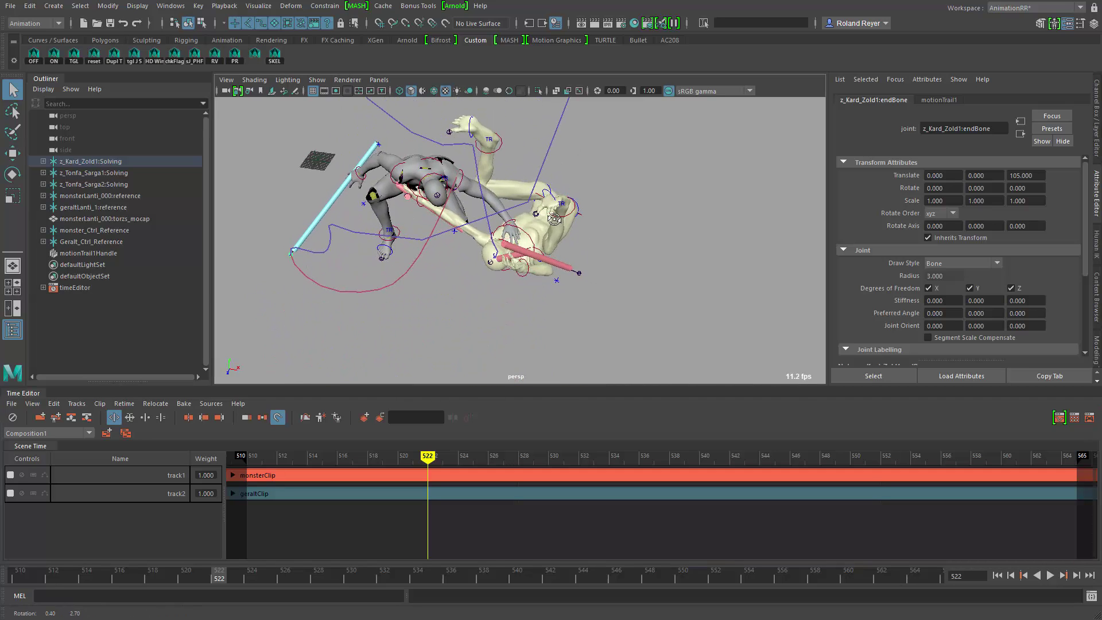
{"action": "left_click_drag", "start_coordinate": [430, 459], "coordinate": [594, 454]}
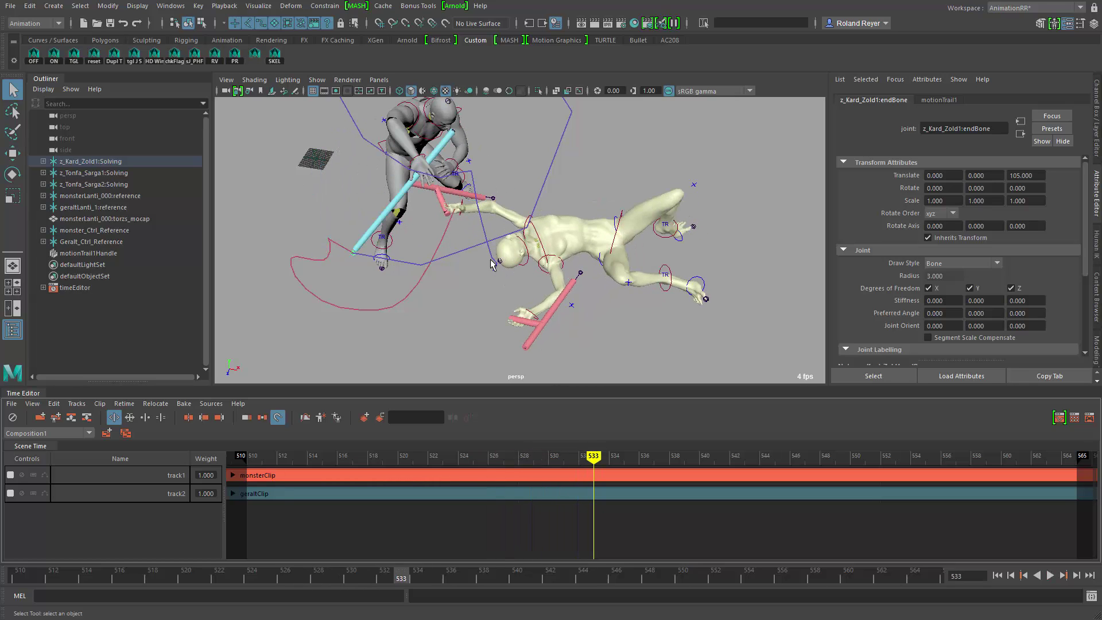
- Play the exchange, then select monsterClip and scrub the playhead back to frame 517
{"action": "key", "text": "alt+v"}
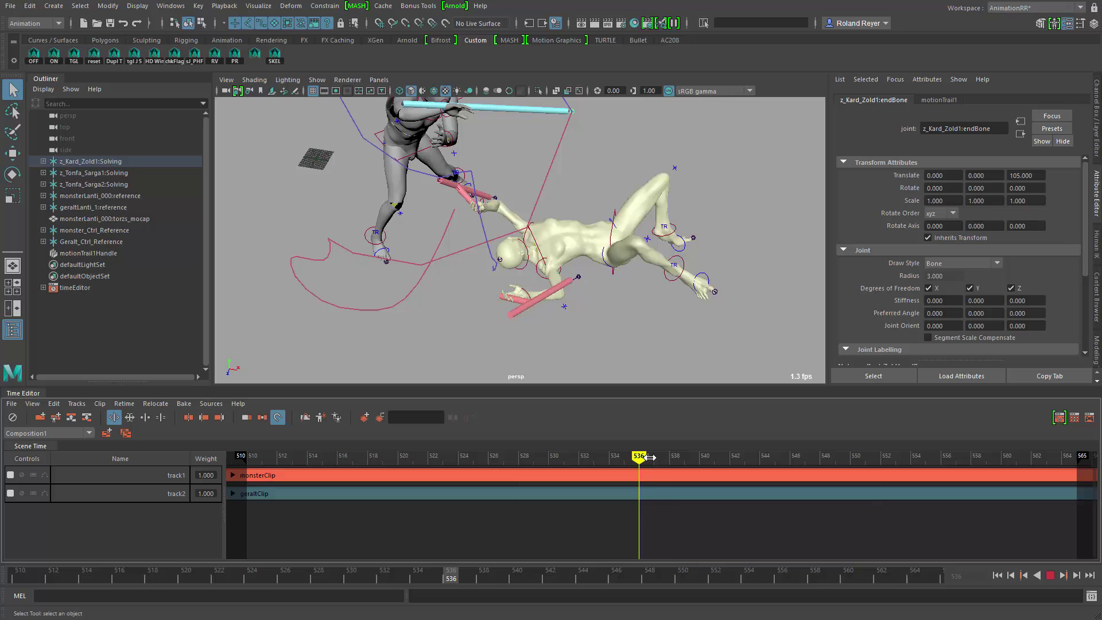
{"action": "left_click_drag", "start_coordinate": [678, 455], "coordinate": [582, 492]}
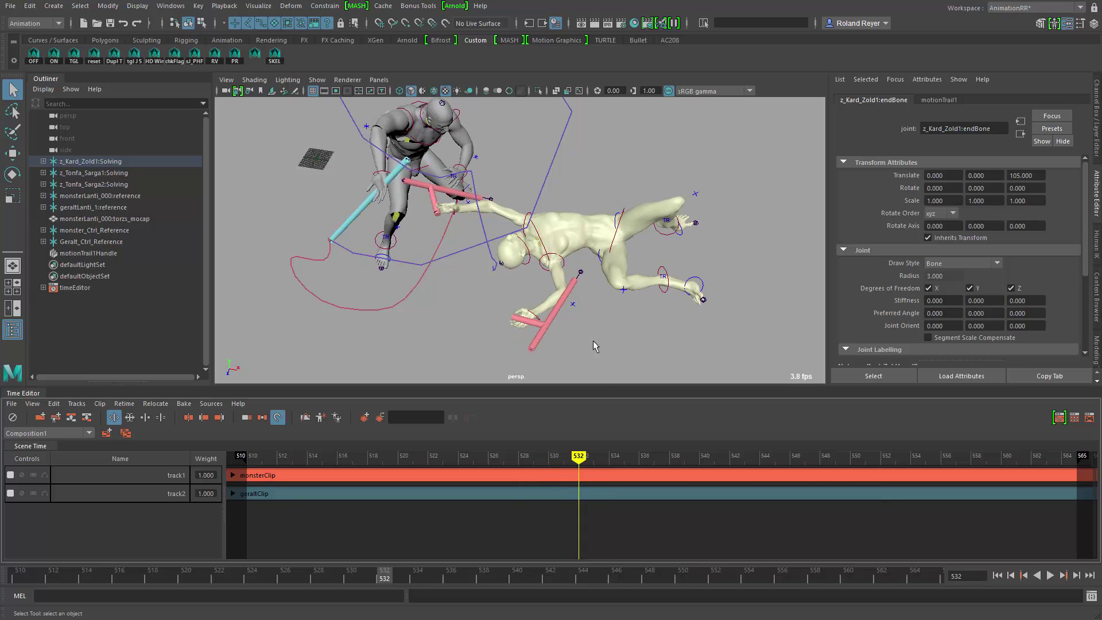
{"action": "left_click_drag", "start_coordinate": [540, 327], "coordinate": [419, 308], "text": "alt"}
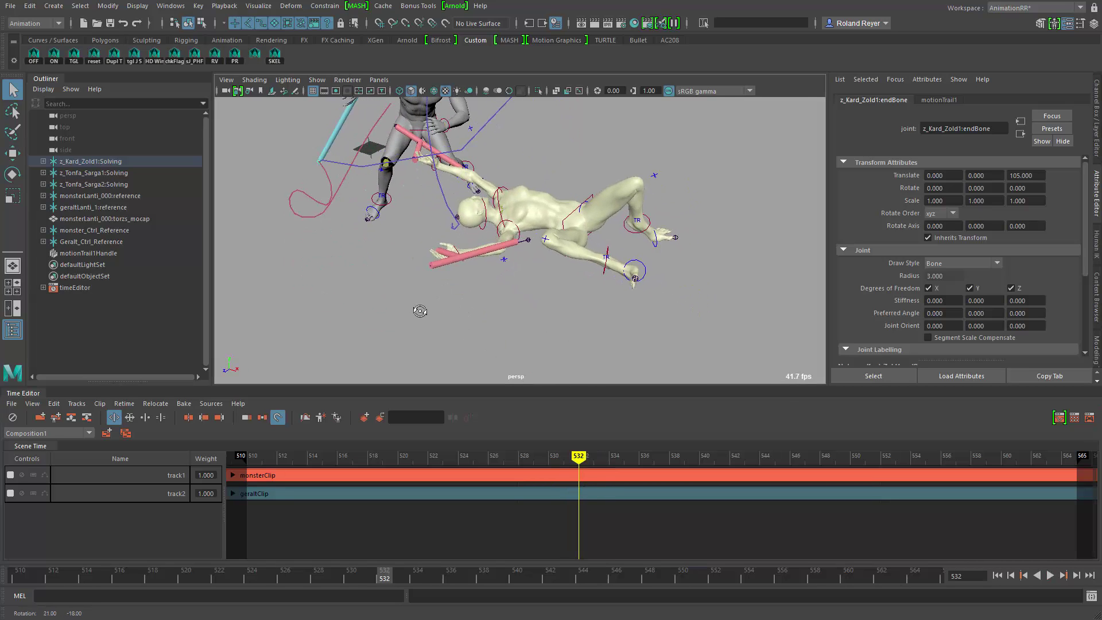
{"action": "middle_click_drag", "start_coordinate": [418, 308], "coordinate": [522, 339], "text": "alt"}
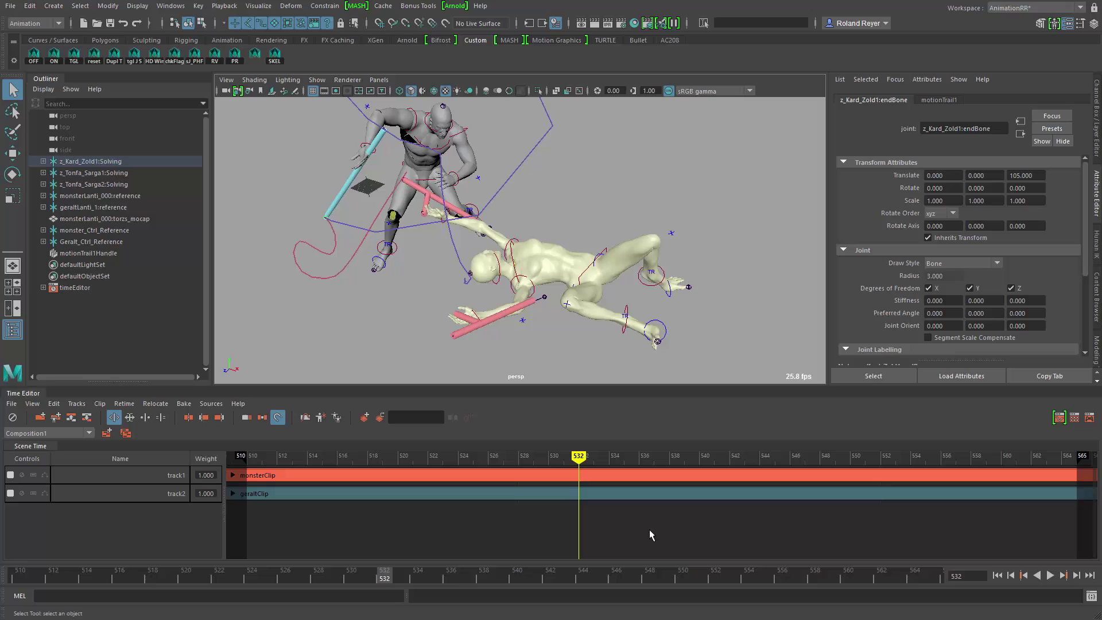
{"action": "left_click", "coordinate": [637, 475]}
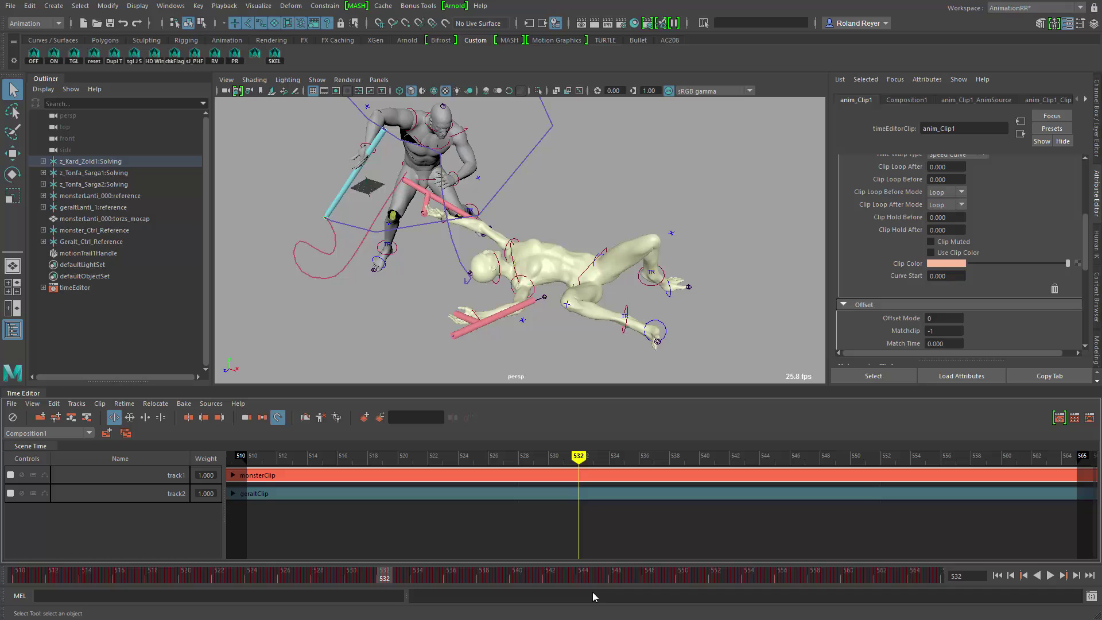
{"action": "left_click", "coordinate": [576, 458]}
{"action": "left_click_drag", "start_coordinate": [577, 457], "coordinate": [352, 485]}
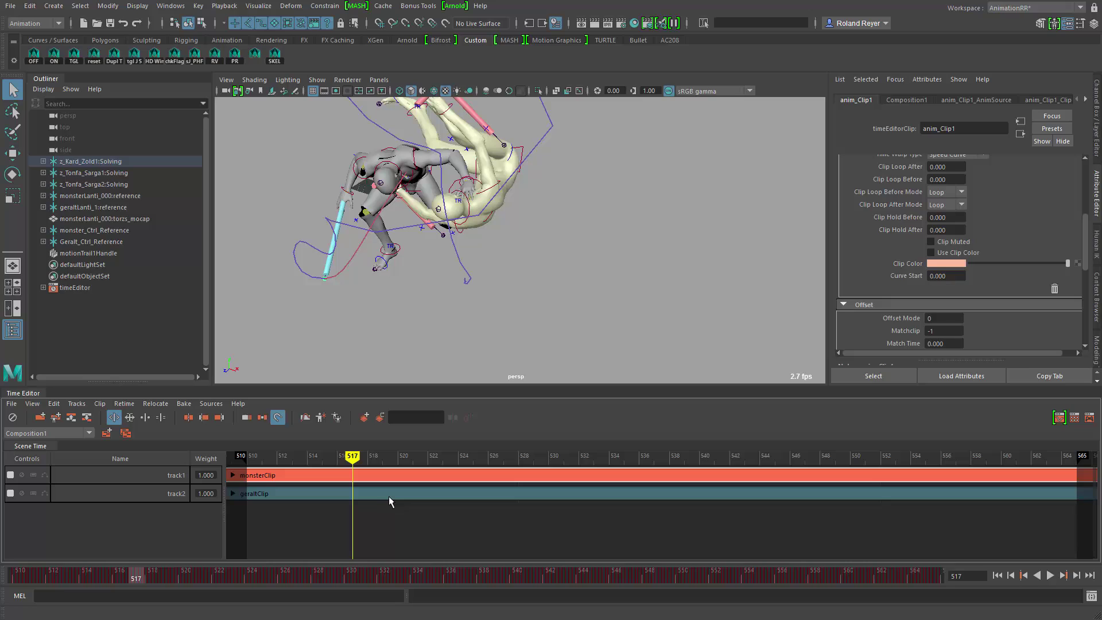
- Split monsterClip at frame 517, then split monsterClip1 at 539, checking the cut up to 546
{"action": "key", "text": "alt+s"}
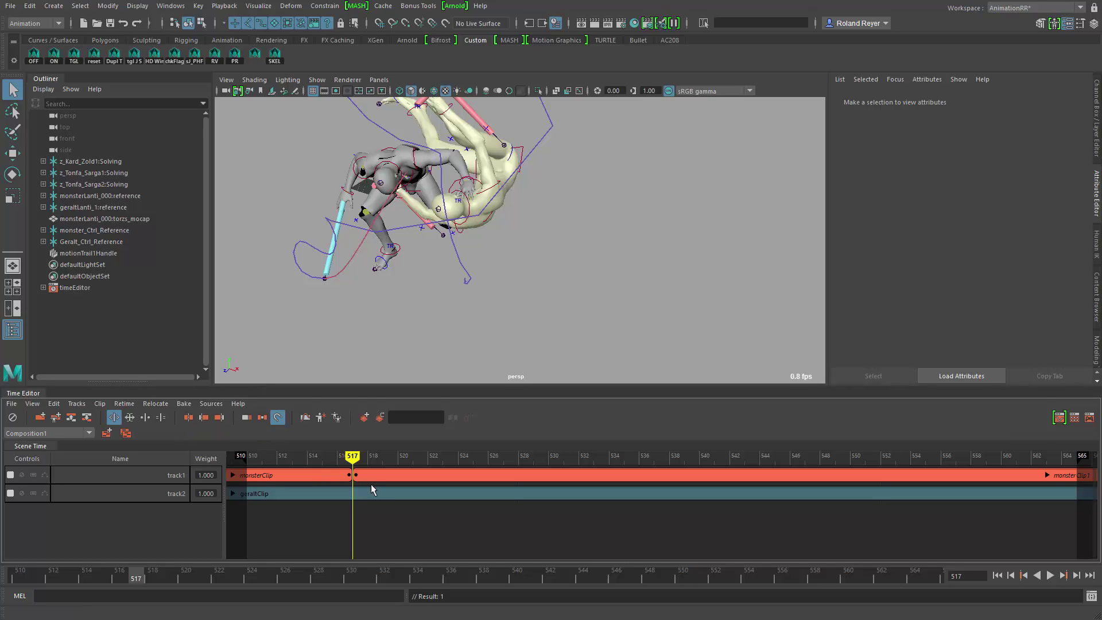
{"action": "left_click_drag", "start_coordinate": [352, 457], "coordinate": [679, 480]}
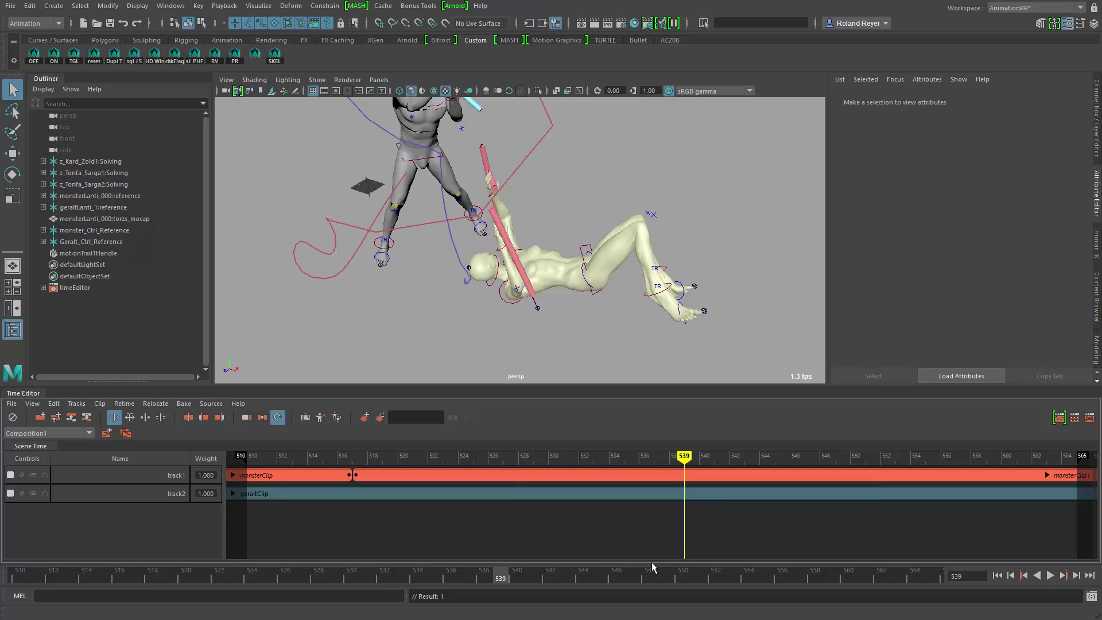
{"action": "left_click", "coordinate": [716, 477]}
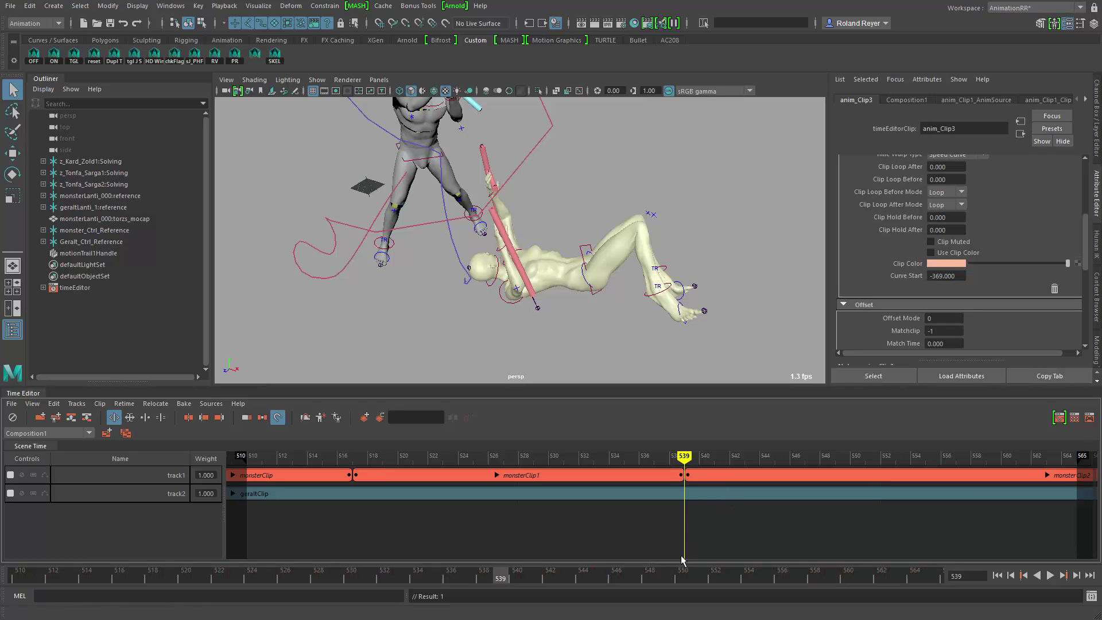
{"action": "key", "text": "alt+s"}
{"action": "mouse_move", "coordinate": [682, 458]}
{"action": "left_mouse_down"}
{"action": "mouse_move", "coordinate": [652, 457]}
{"action": "mouse_move", "coordinate": [702, 457]}
{"action": "left_mouse_up"}
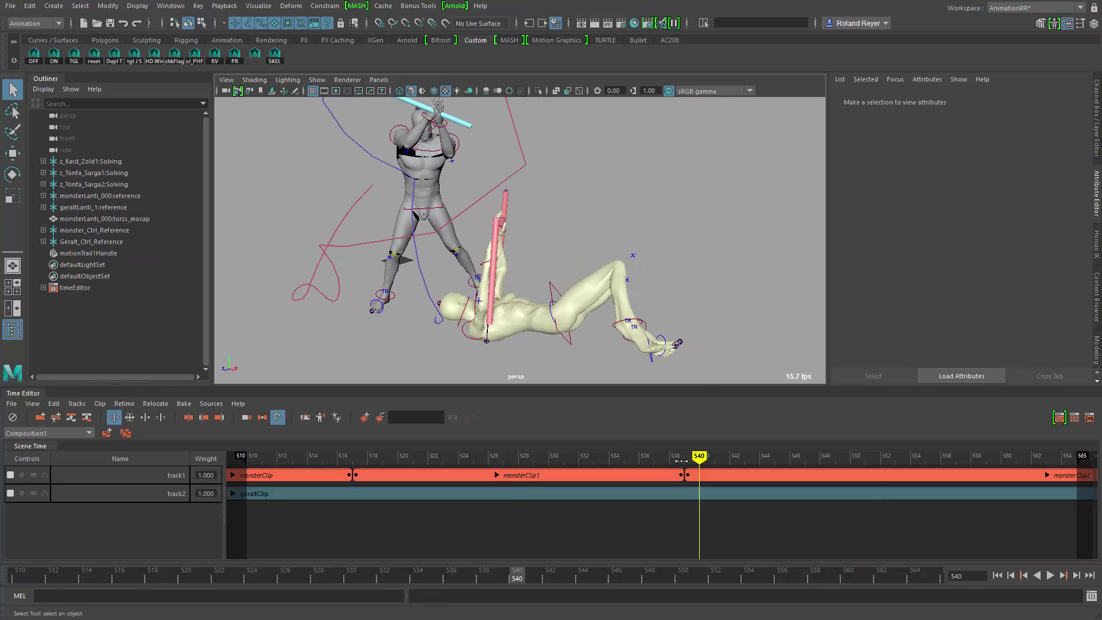
{"action": "left_click_drag", "start_coordinate": [708, 469], "coordinate": [805, 475]}
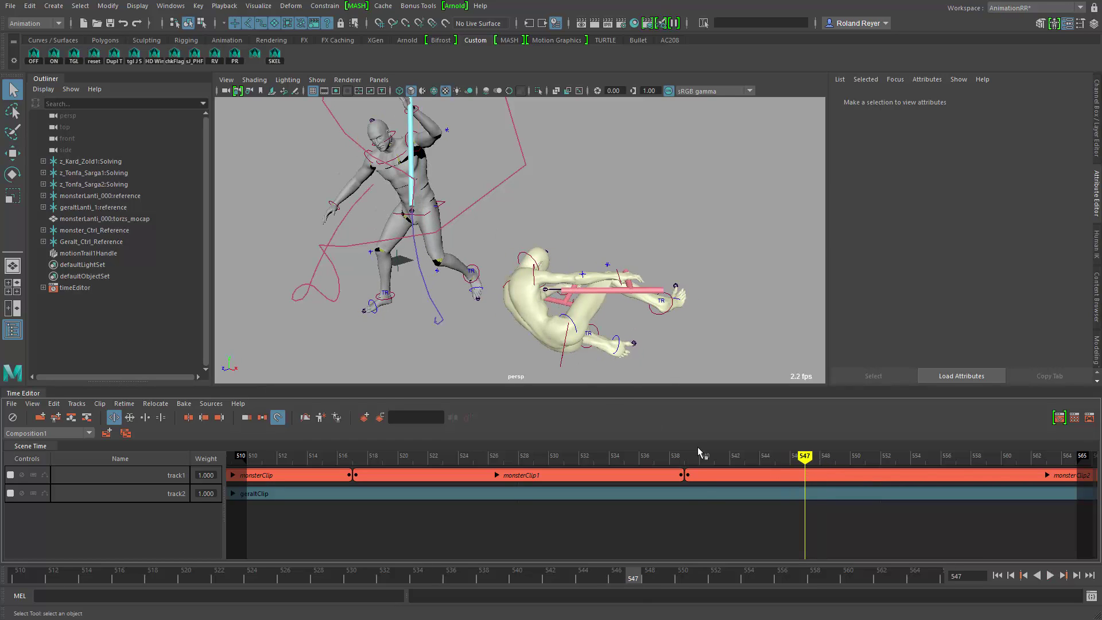
- Drag monsterClip2's start edge later to about frame 544, leaving a gap
{"action": "left_click", "coordinate": [716, 477]}
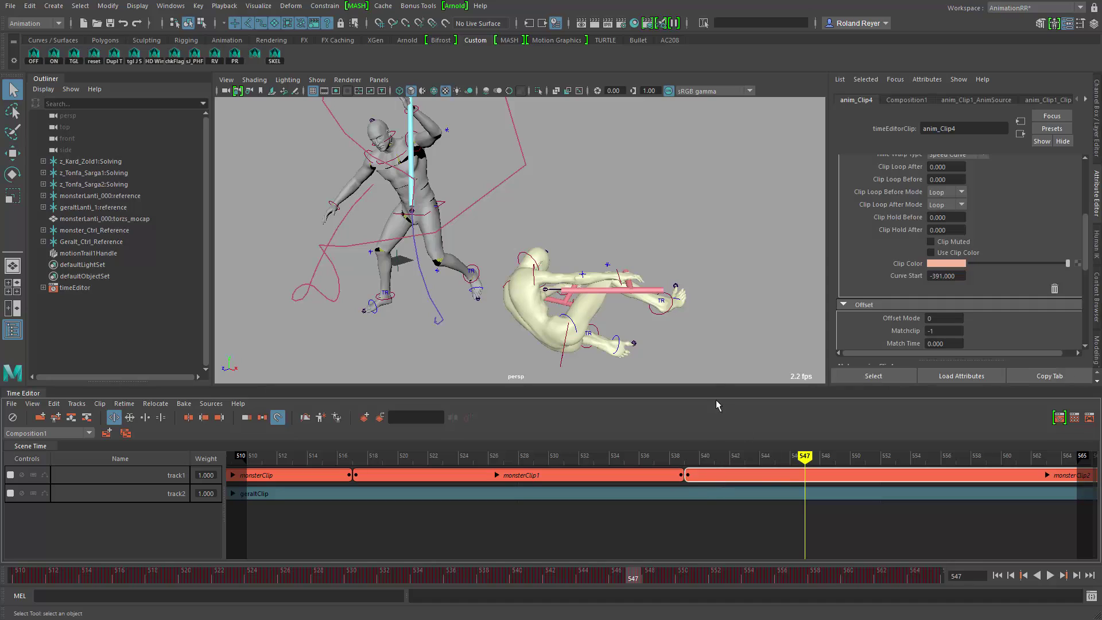
{"action": "left_click", "coordinate": [128, 418]}
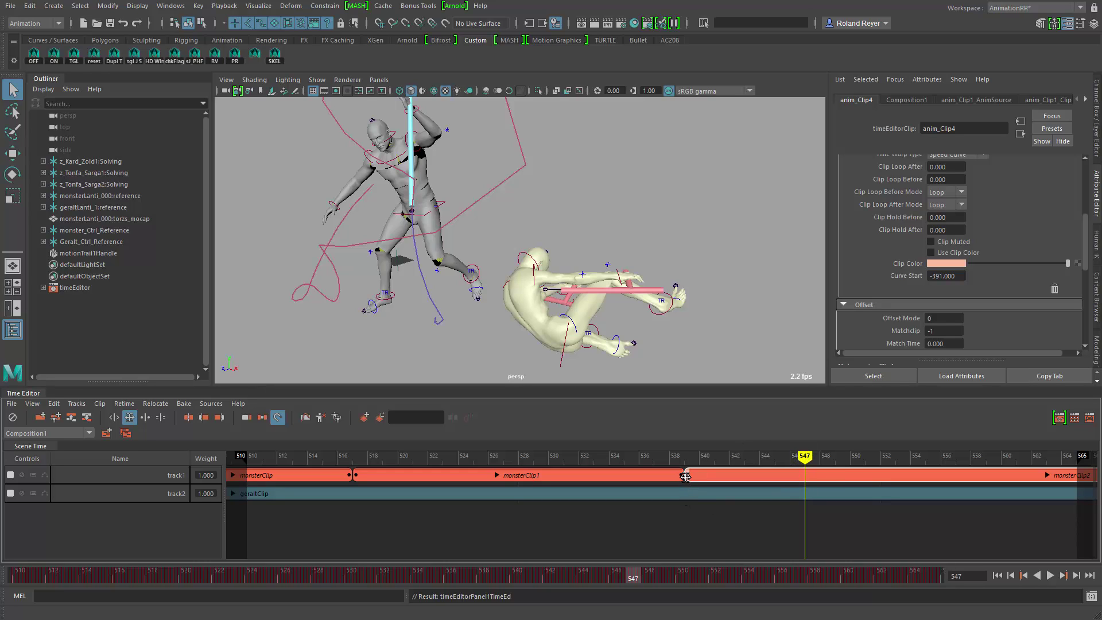
{"action": "left_click_drag", "start_coordinate": [685, 477], "coordinate": [761, 482]}
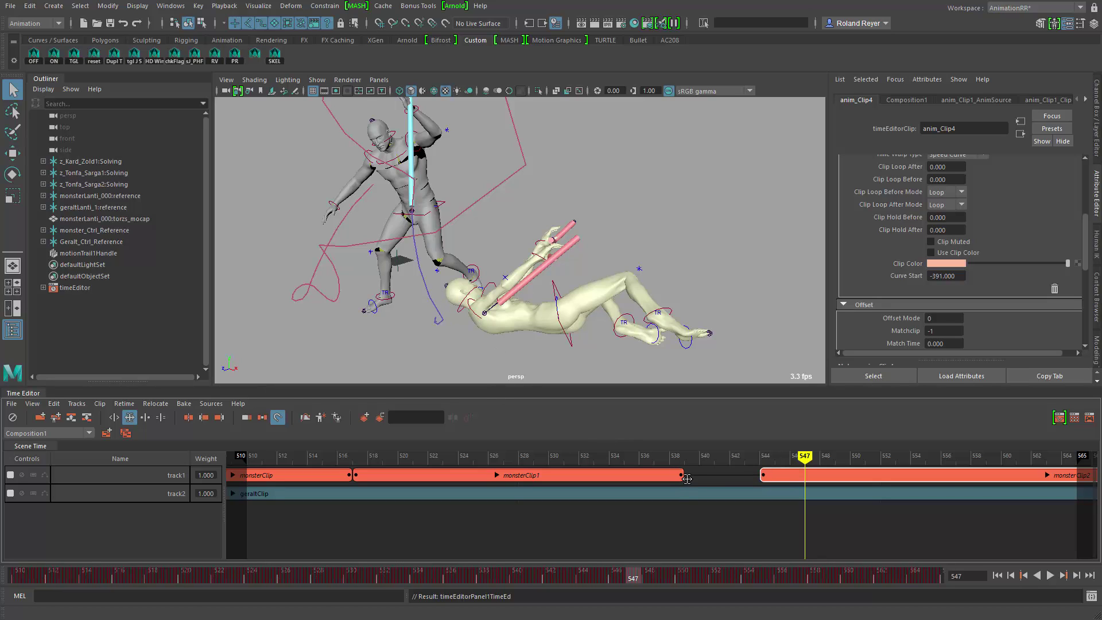
- Scale monsterClip1 to about 109% so it ends near frame 543
{"action": "left_click_drag", "start_coordinate": [682, 477], "coordinate": [756, 481]}
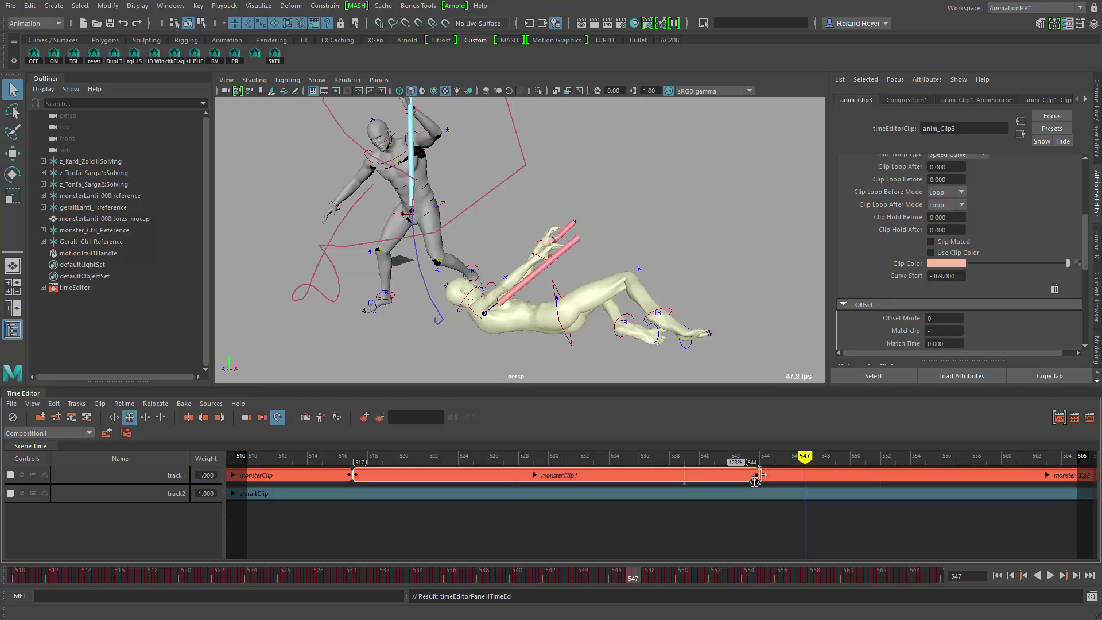
{"action": "left_click", "coordinate": [761, 475]}
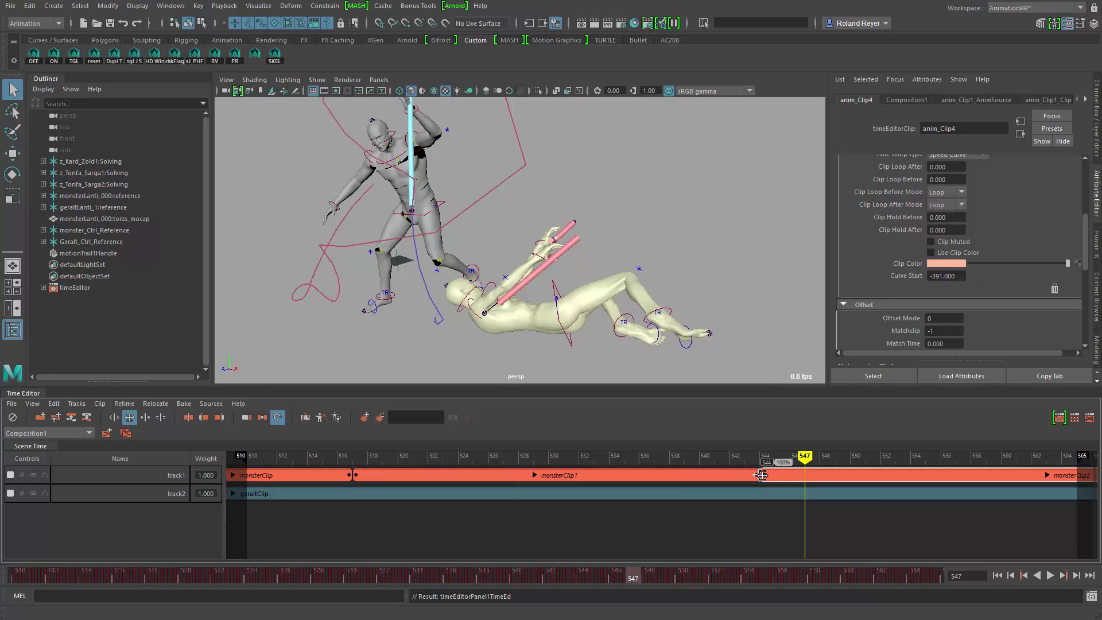
{"action": "mouse_move", "coordinate": [762, 476]}
{"action": "left_mouse_down"}
{"action": "mouse_move", "coordinate": [783, 476]}
{"action": "mouse_move", "coordinate": [762, 475]}
{"action": "left_mouse_up"}
{"action": "left_click_drag", "start_coordinate": [1089, 227], "coordinate": [1084, 175]}
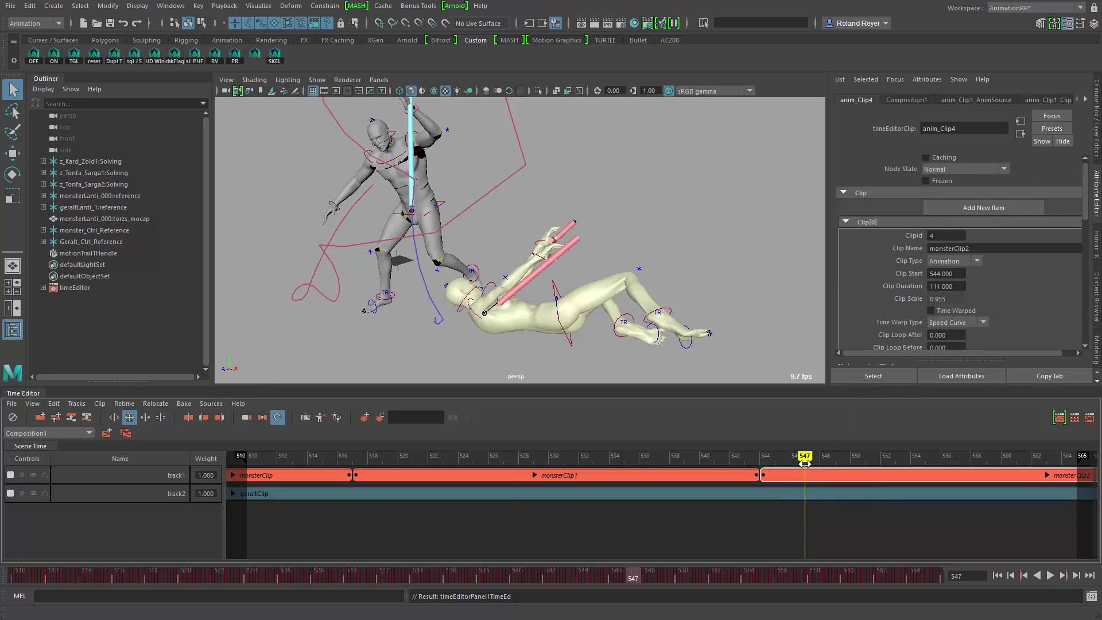
{"action": "left_click", "coordinate": [759, 475]}
{"action": "key", "text": "alt+v"}
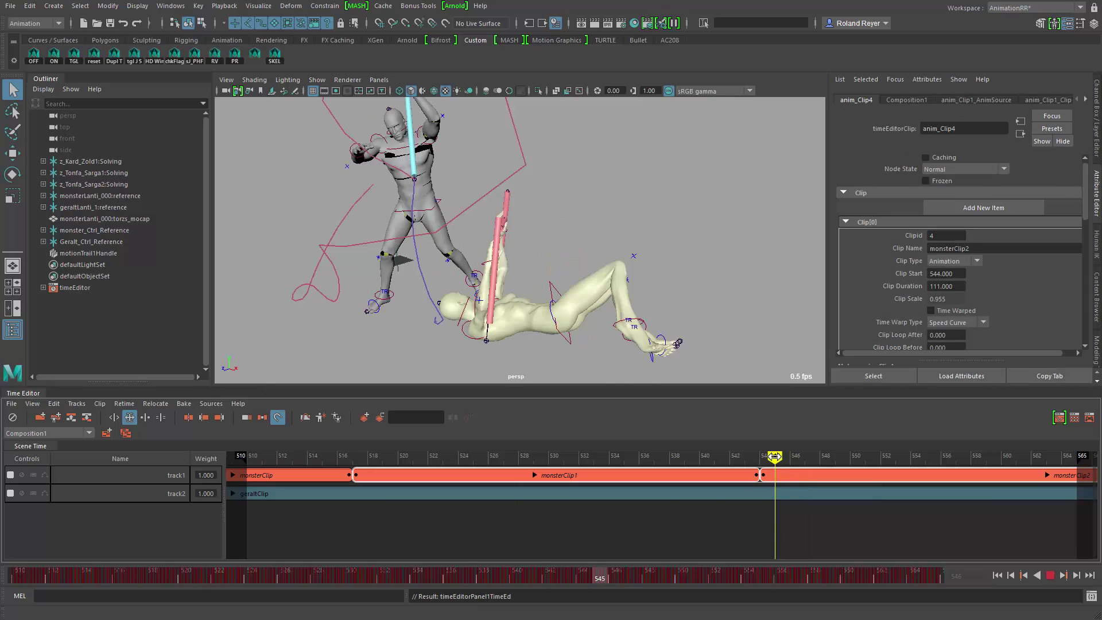
{"action": "mouse_move", "coordinate": [760, 475]}
{"action": "left_mouse_down"}
{"action": "mouse_move", "coordinate": [652, 476]}
{"action": "mouse_move", "coordinate": [811, 477]}
{"action": "mouse_move", "coordinate": [855, 482]}
{"action": "mouse_move", "coordinate": [793, 486]}
{"action": "mouse_move", "coordinate": [873, 497]}
{"action": "mouse_move", "coordinate": [728, 493]}
{"action": "mouse_move", "coordinate": [759, 493]}
{"action": "left_mouse_up"}
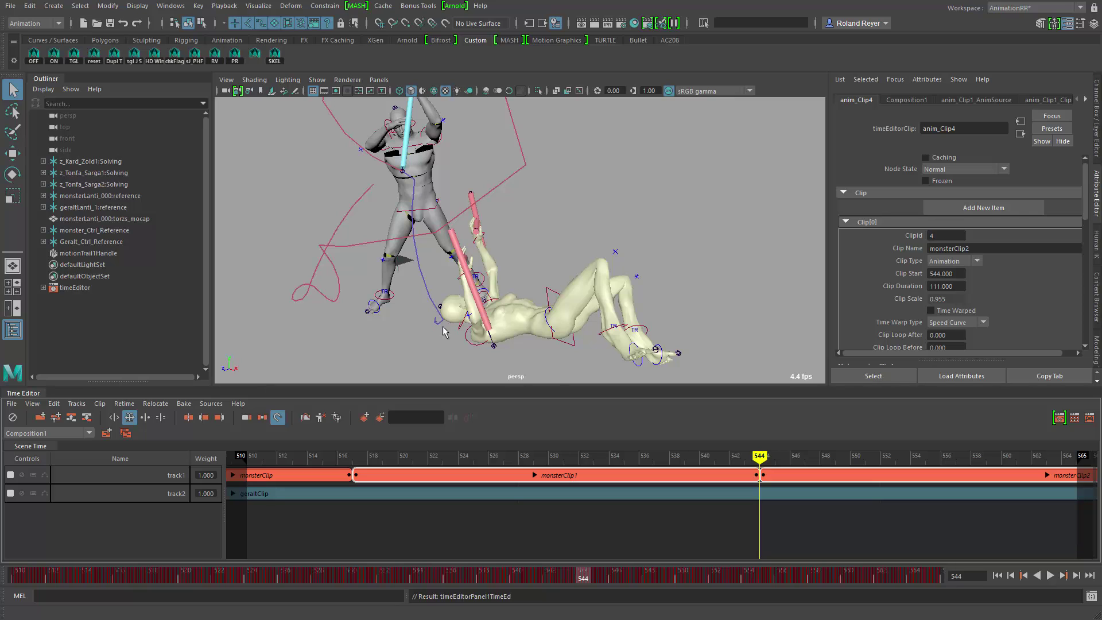
{"action": "left_click_drag", "start_coordinate": [773, 461], "coordinate": [729, 475]}
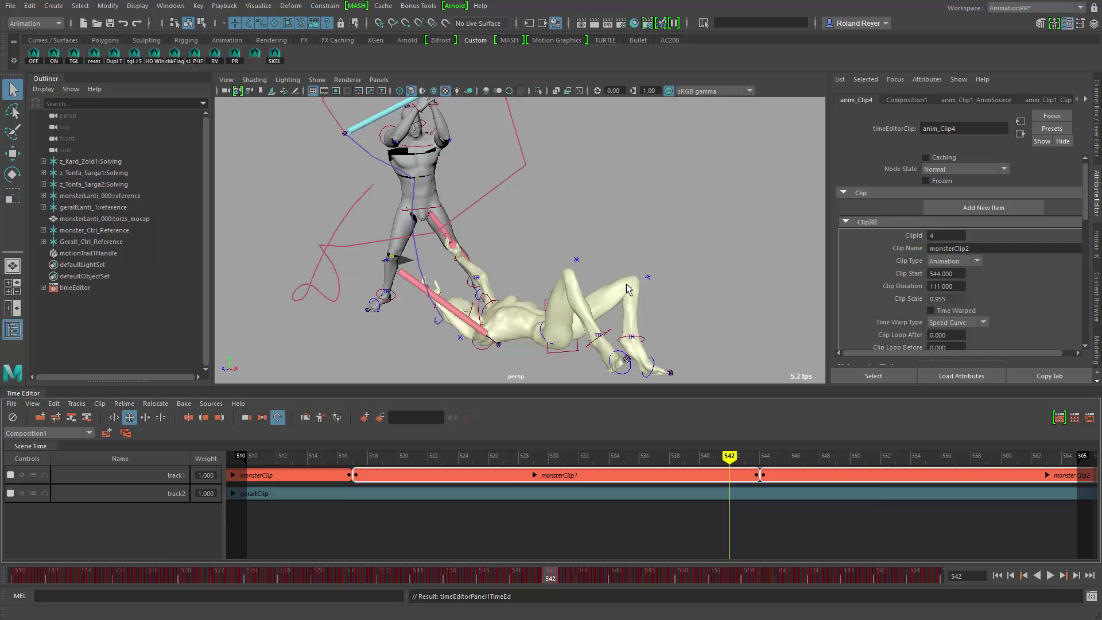
{"action": "left_click_drag", "start_coordinate": [455, 268], "coordinate": [548, 289], "text": "alt"}
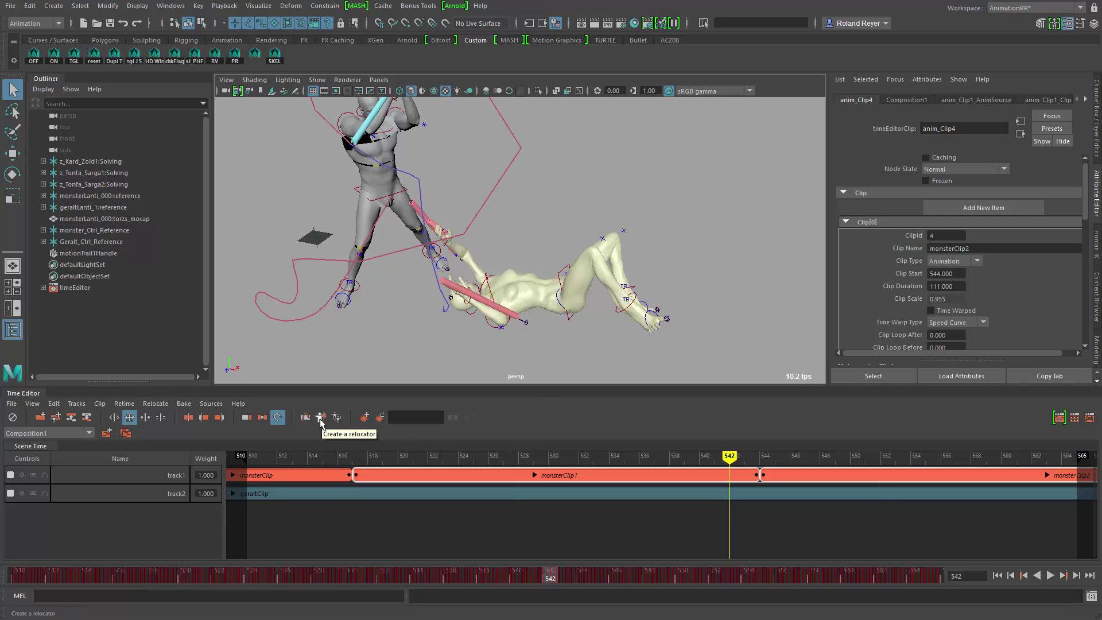
{"action": "left_click", "coordinate": [391, 476]}
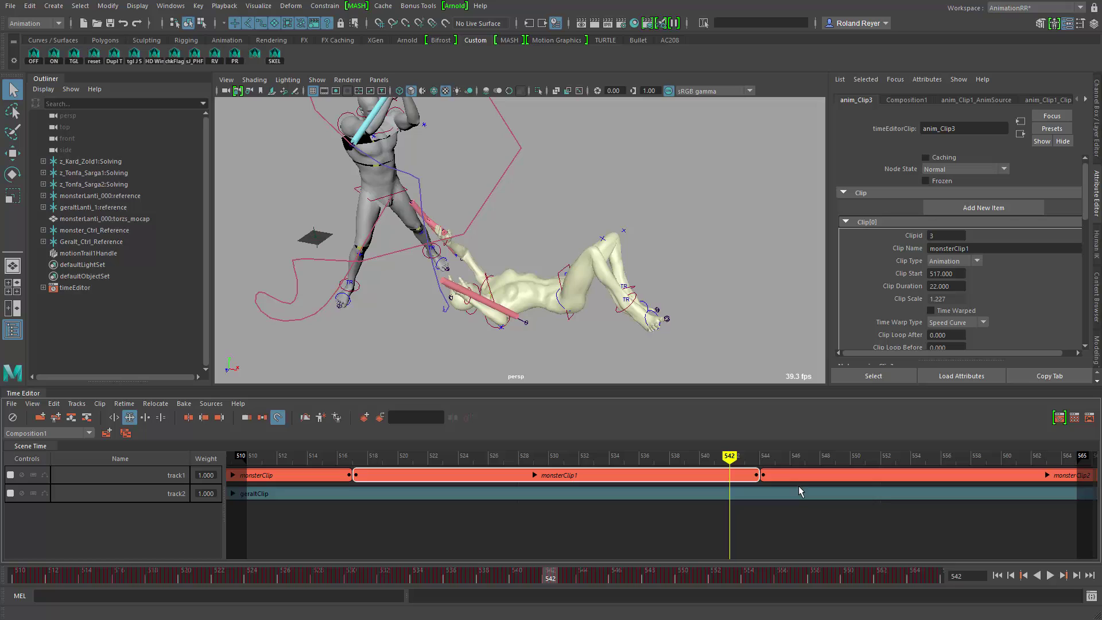
{"action": "left_click_drag", "start_coordinate": [726, 458], "coordinate": [758, 458]}
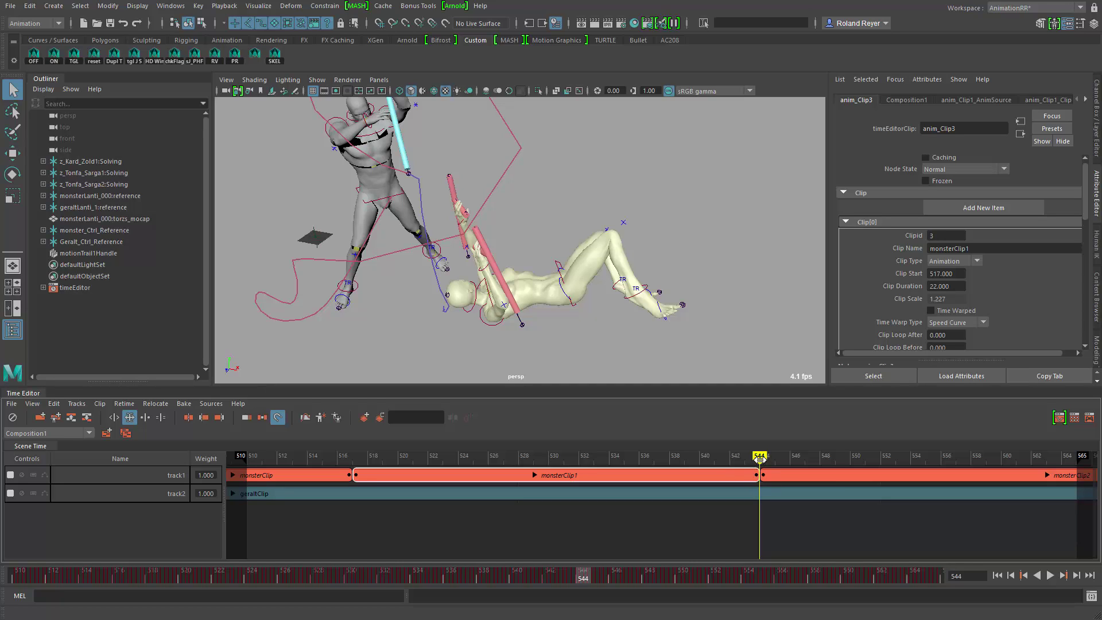
{"action": "left_click_drag", "start_coordinate": [760, 459], "coordinate": [686, 509]}
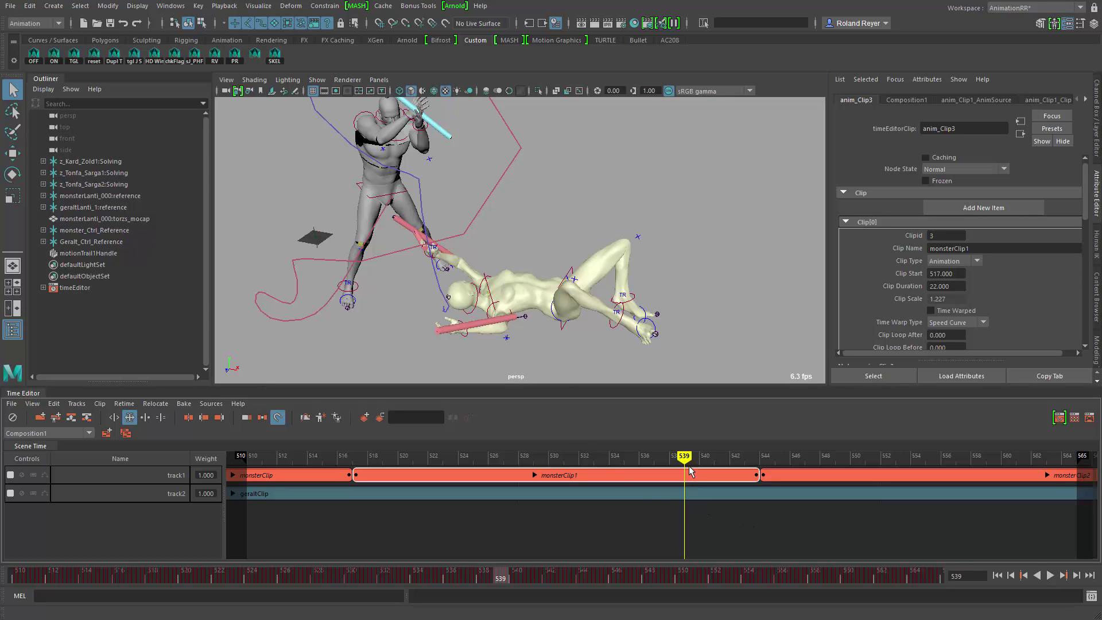
{"action": "key", "text": "alt+v"}
{"action": "key", "text": "alt+v"}
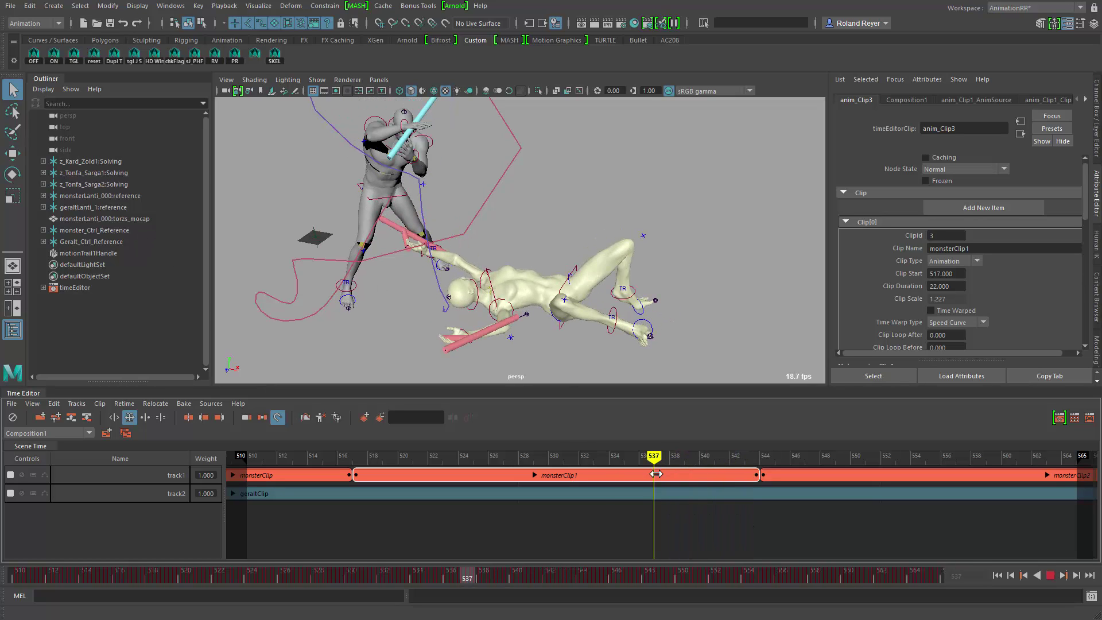
- Select monsterClip, monsterClip1 and monsterClip2 on track1 and group them with Ctrl+G
{"action": "left_click", "coordinate": [323, 474]}
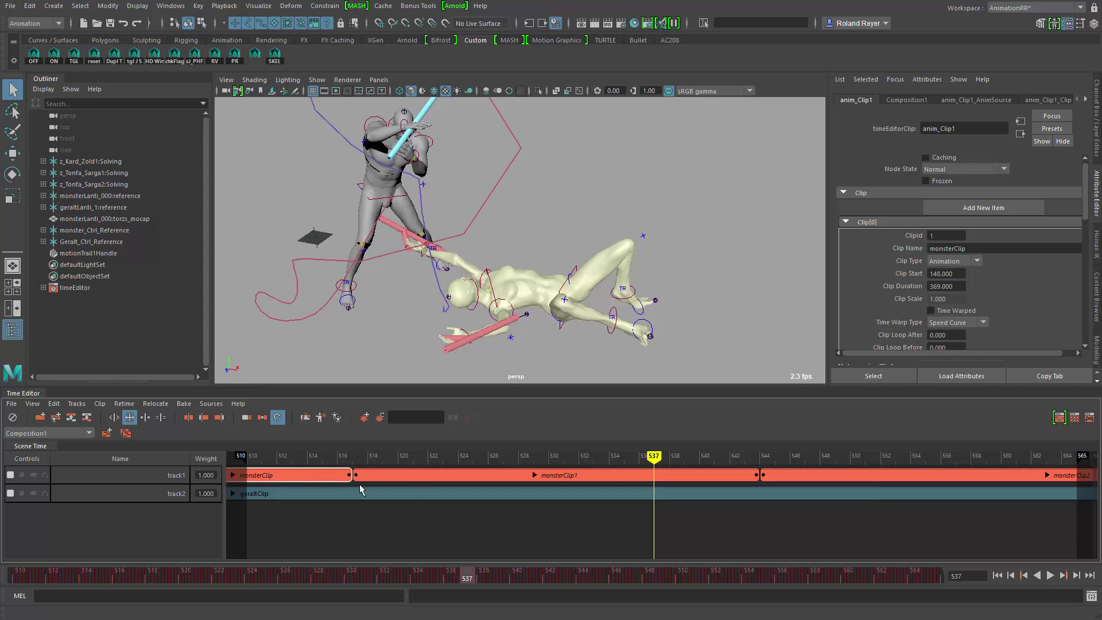
{"action": "left_click", "coordinate": [415, 478]}
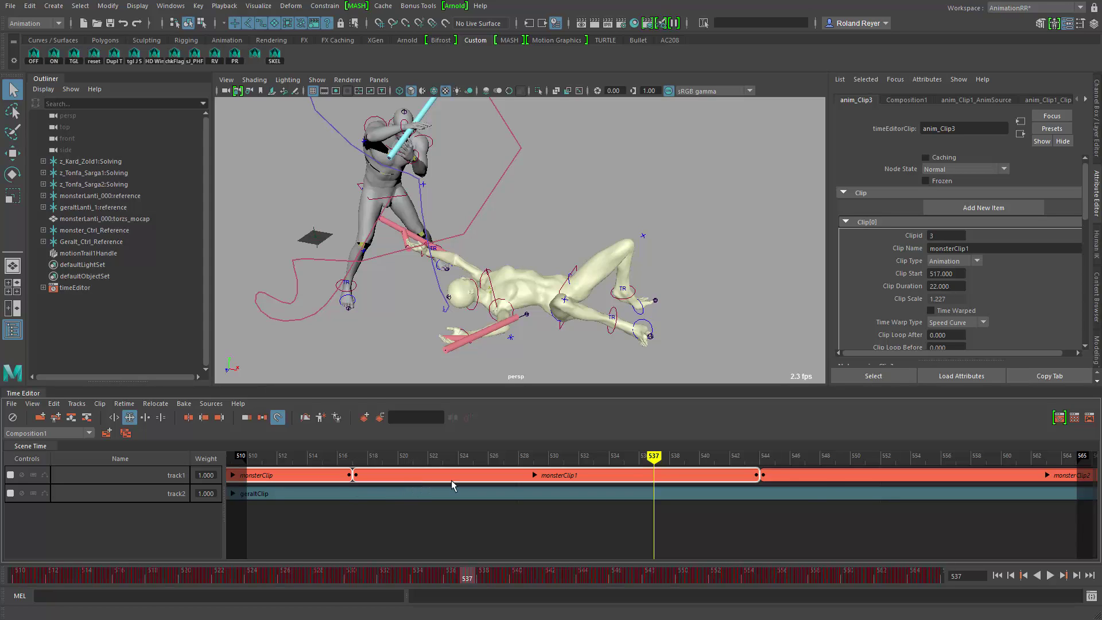
{"action": "left_click", "coordinate": [820, 480]}
{"action": "scroll", "coordinate": [578, 506], "scroll_direction": "down", "scroll_amount": 4}
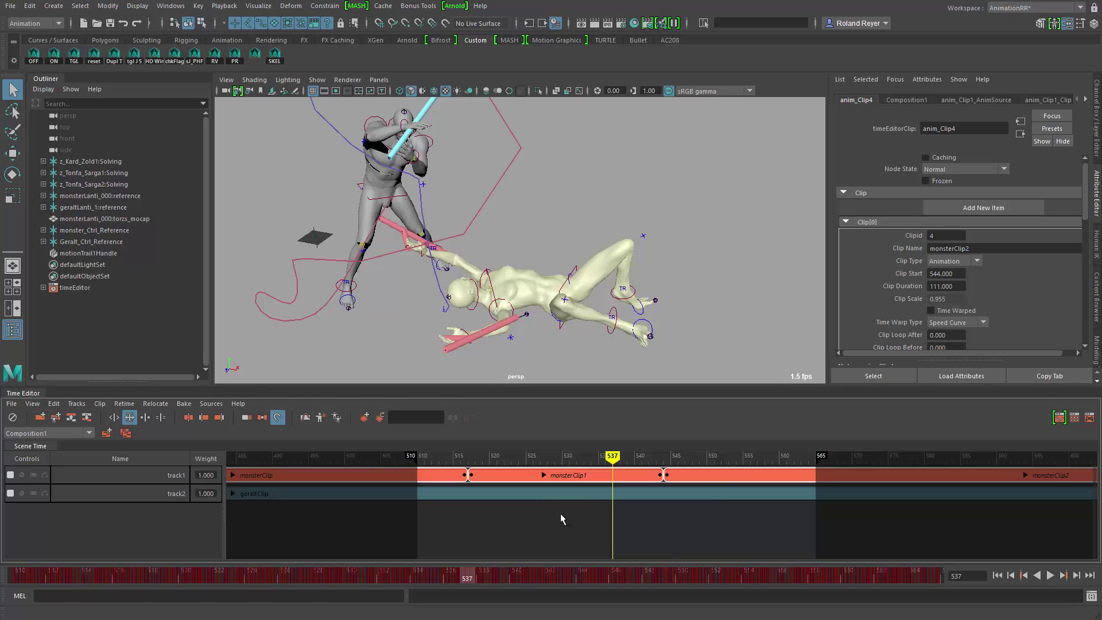
{"action": "key", "text": "ctrl+g"}
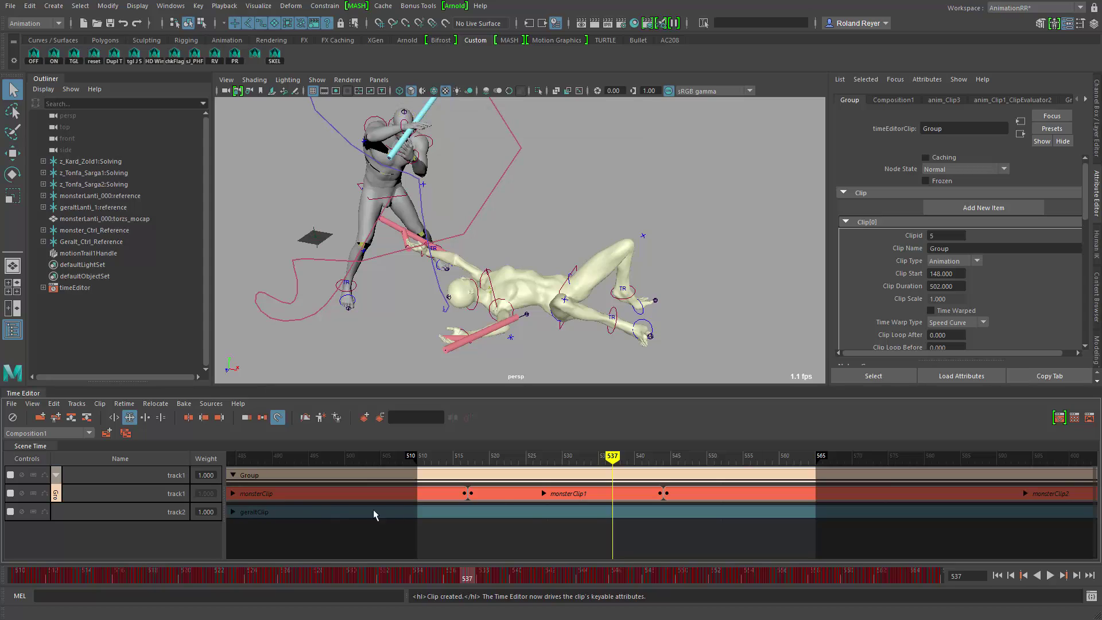
- Collapse the Group track, select the Group clip and scrub to frame 520
{"action": "left_click", "coordinate": [439, 499]}
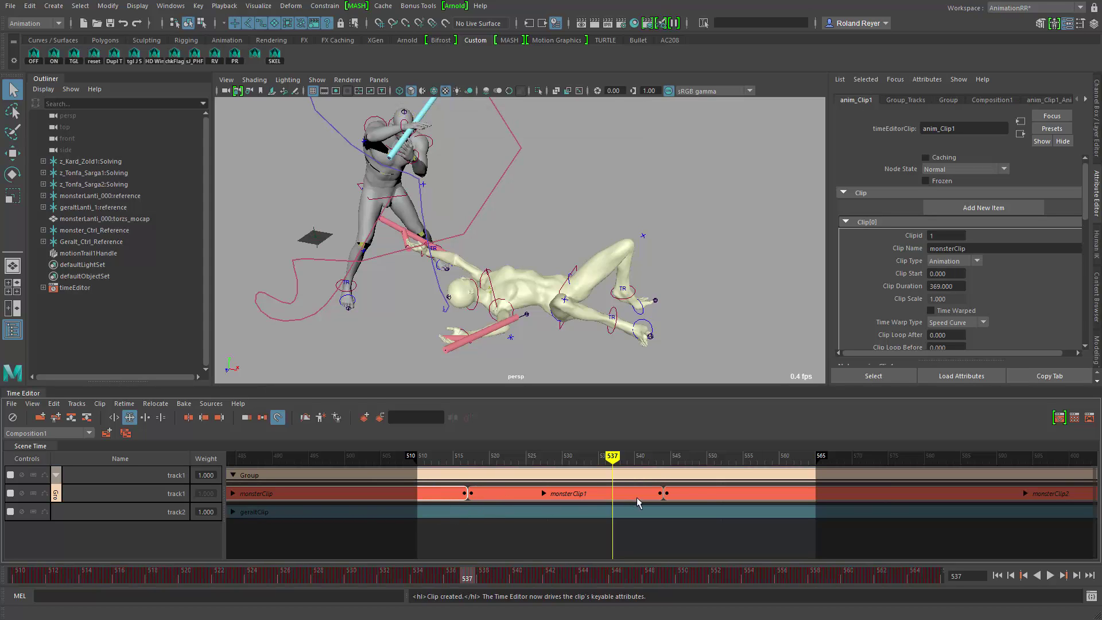
{"action": "left_click", "coordinate": [707, 494]}
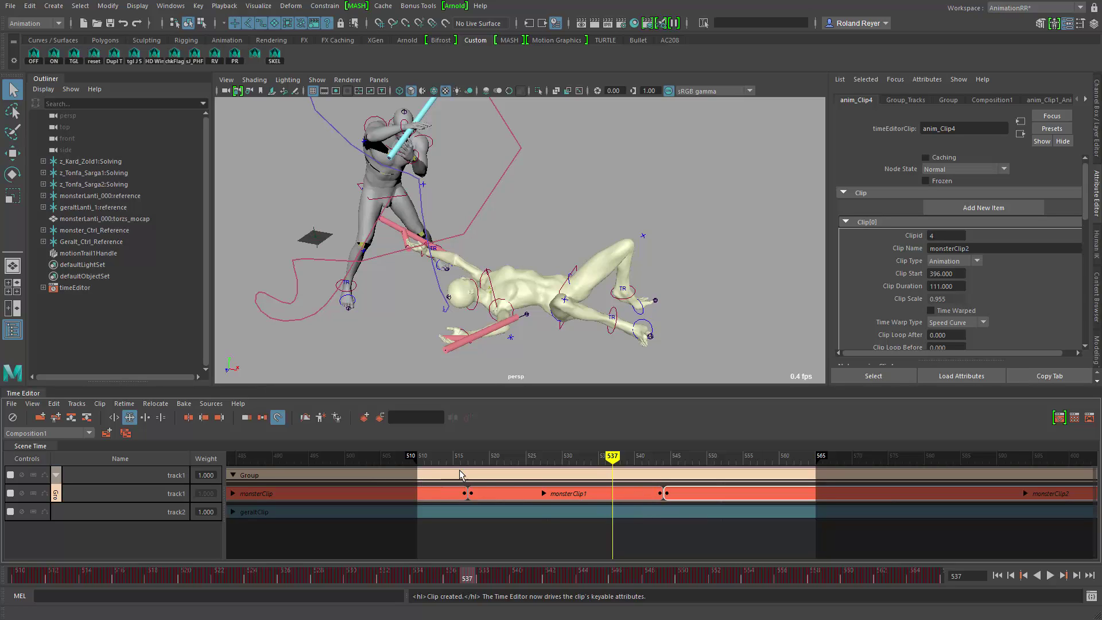
{"action": "left_click", "coordinate": [235, 476]}
{"action": "left_click", "coordinate": [347, 476]}
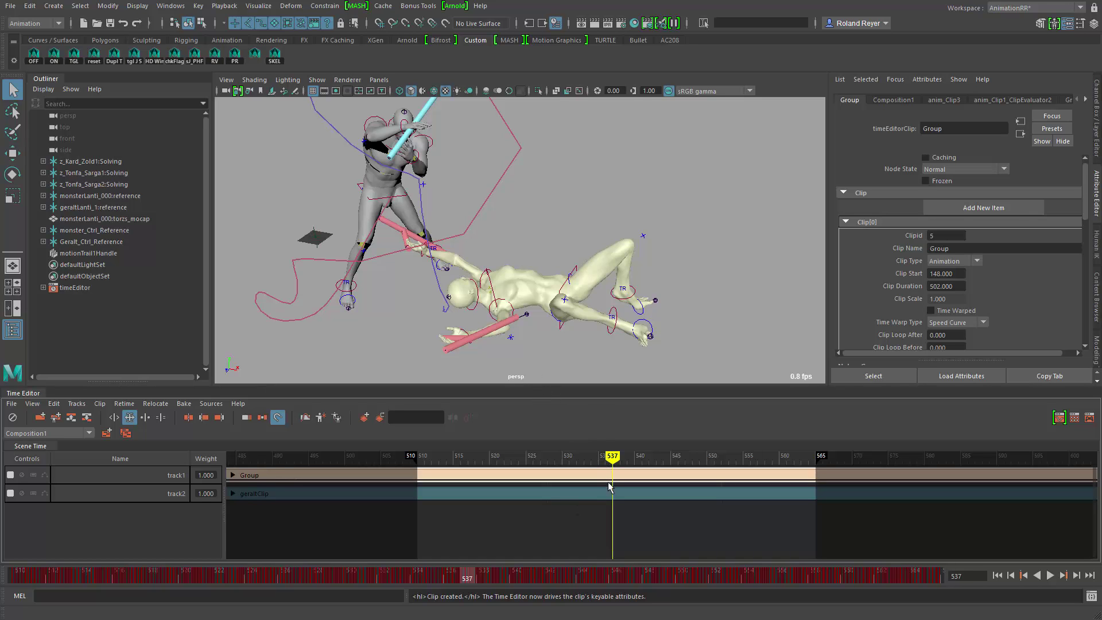
{"action": "left_click_drag", "start_coordinate": [612, 457], "coordinate": [467, 478]}
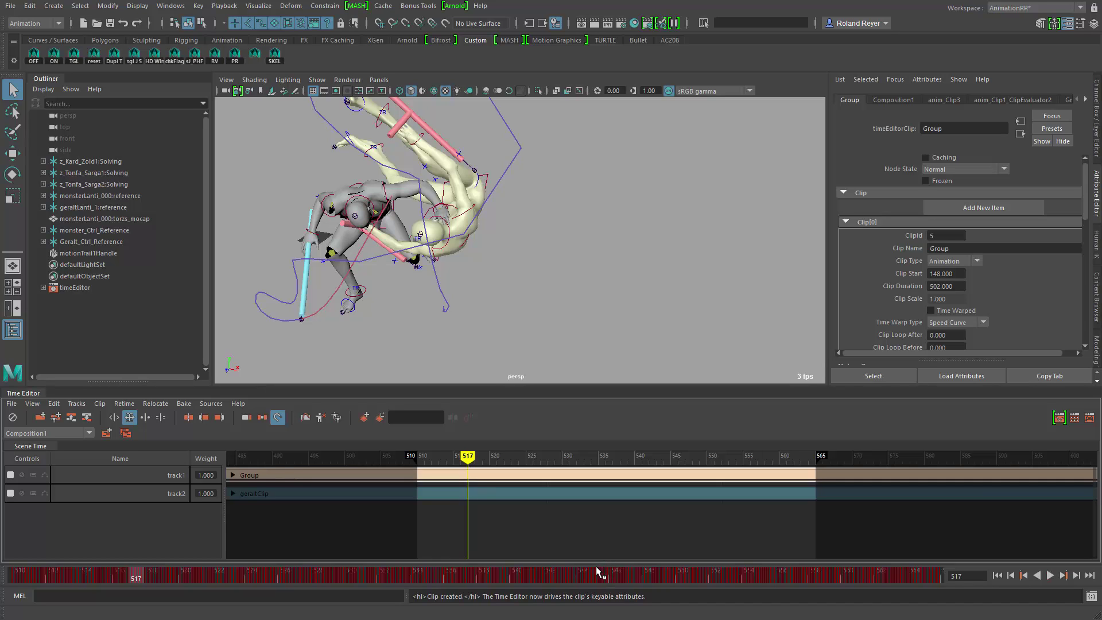
{"action": "left_click_drag", "start_coordinate": [467, 457], "coordinate": [489, 458]}
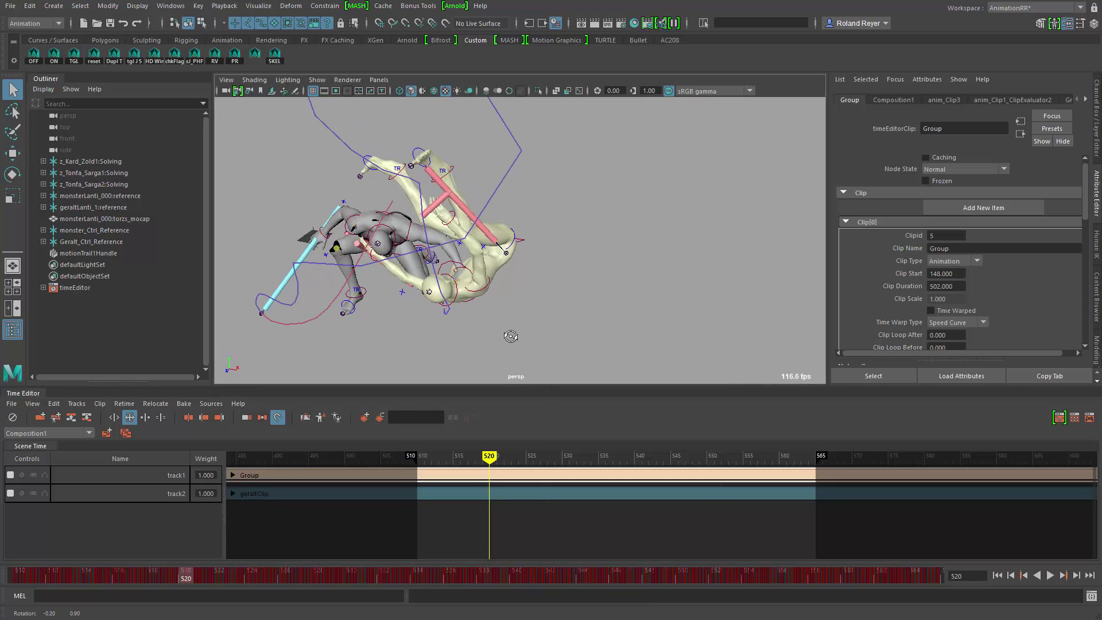
- Create Group_Relocator for the Group clip and key its default transform at frame 520
{"action": "left_click", "coordinate": [321, 418]}
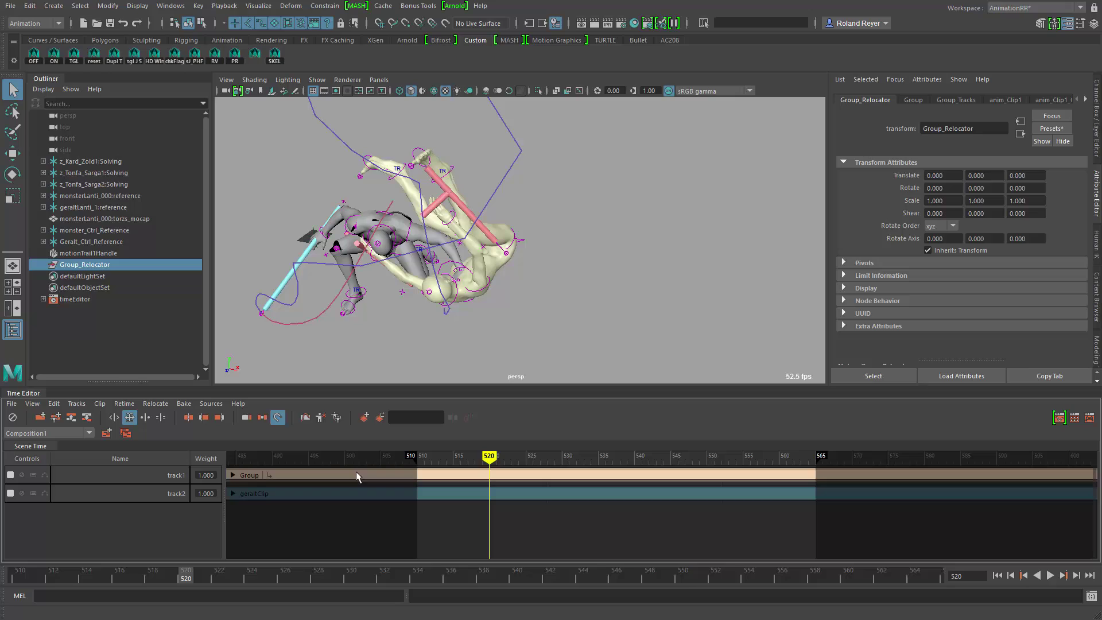
{"action": "key", "text": "s"}
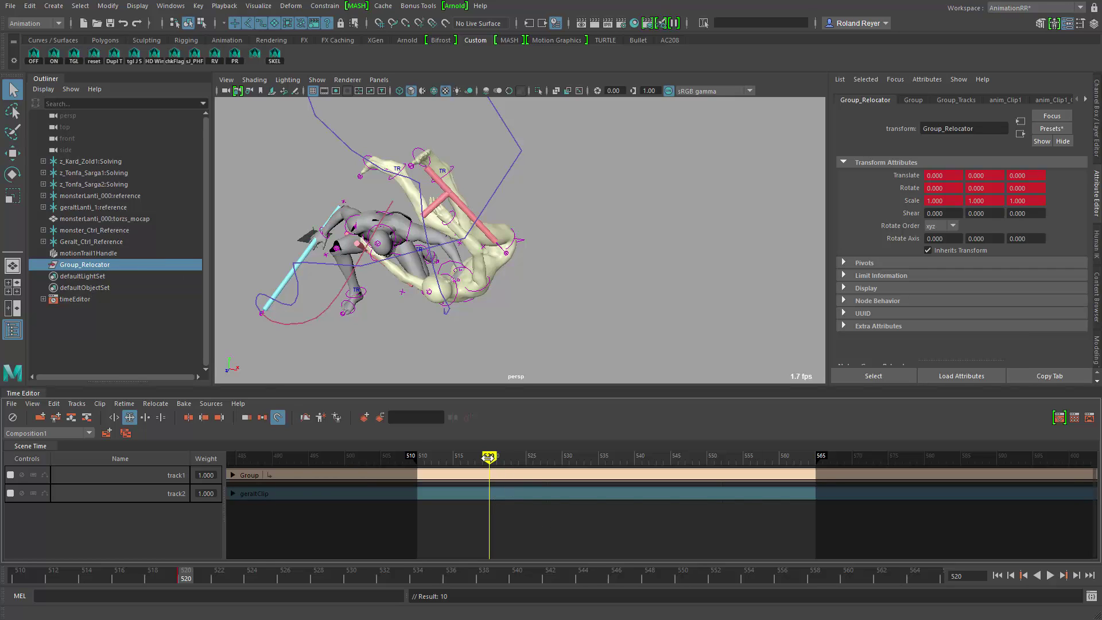
{"action": "left_click_drag", "start_coordinate": [492, 456], "coordinate": [578, 474]}
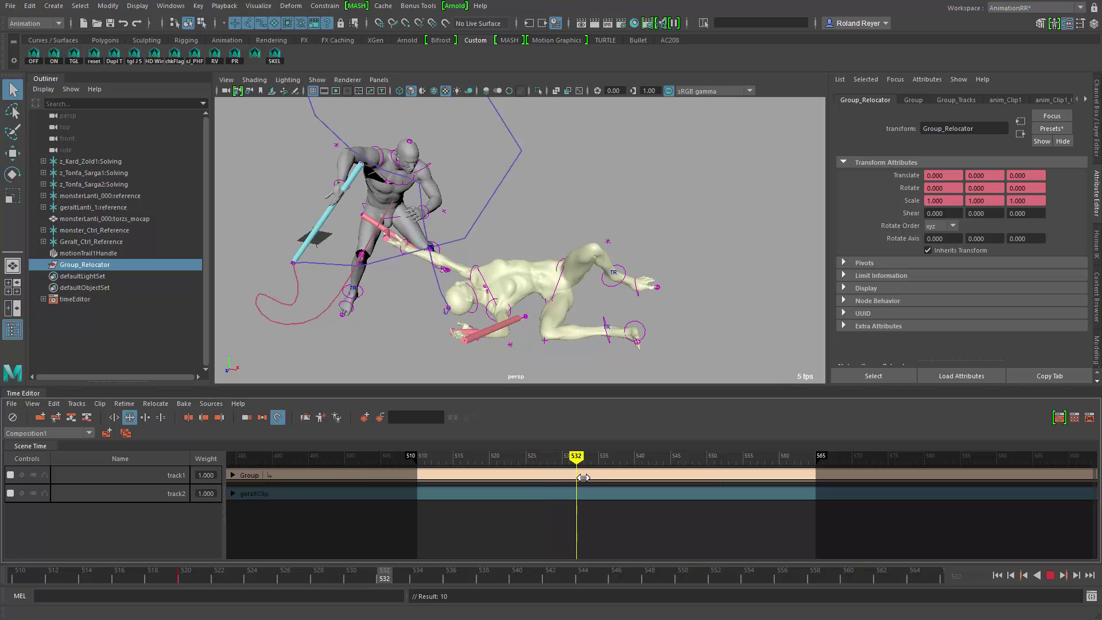
{"action": "left_click_drag", "start_coordinate": [610, 354], "coordinate": [310, 159], "text": "alt"}
- Put the relocator pivot at her hip and offset her to -8.597, 0, 18.150, keyed at 532
{"action": "key", "text": "w"}
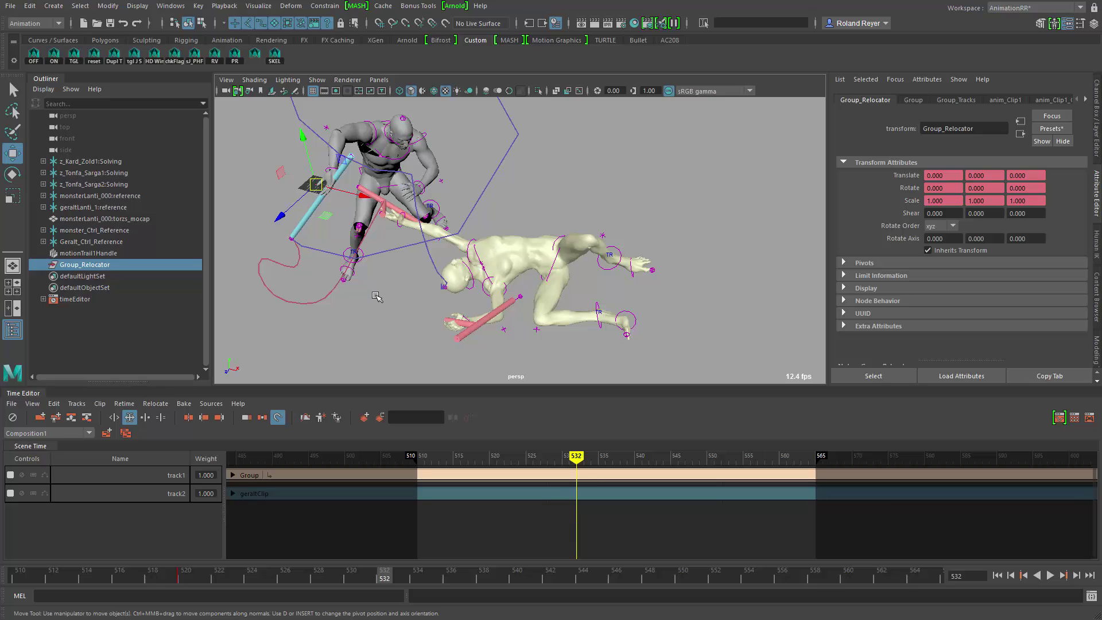
{"action": "key", "text": "d"}
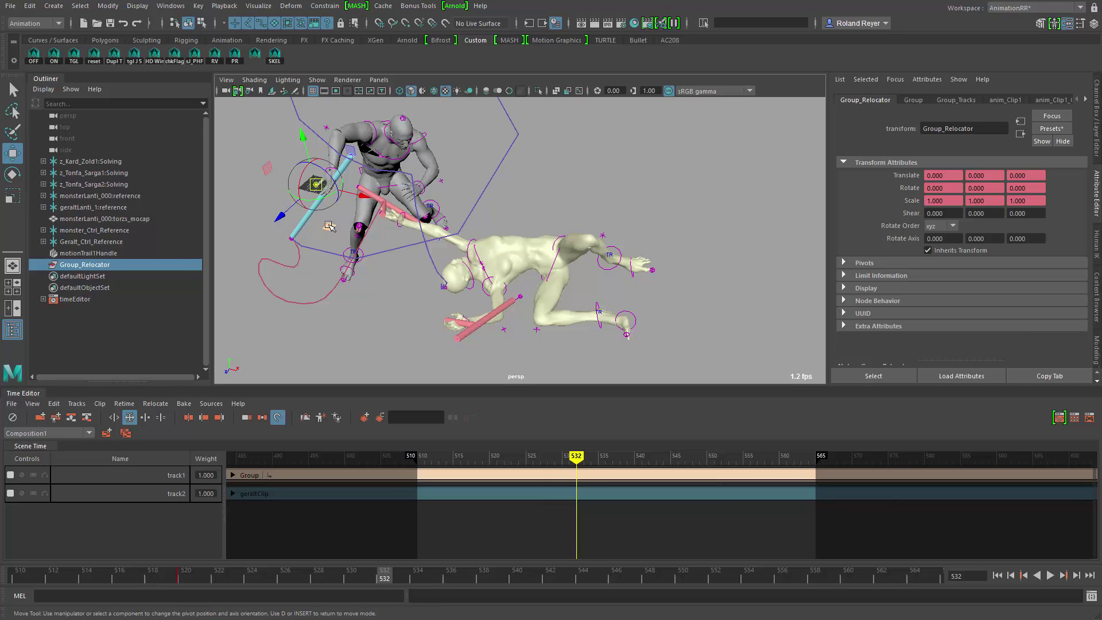
{"action": "left_click_drag", "start_coordinate": [329, 226], "coordinate": [514, 332]}
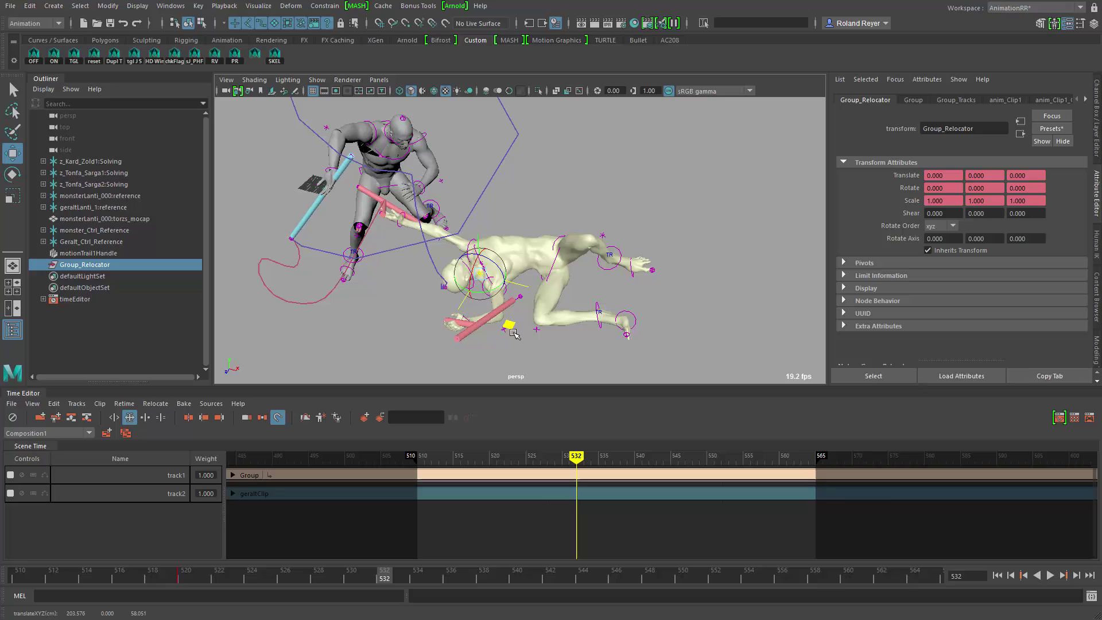
{"action": "key", "text": "d"}
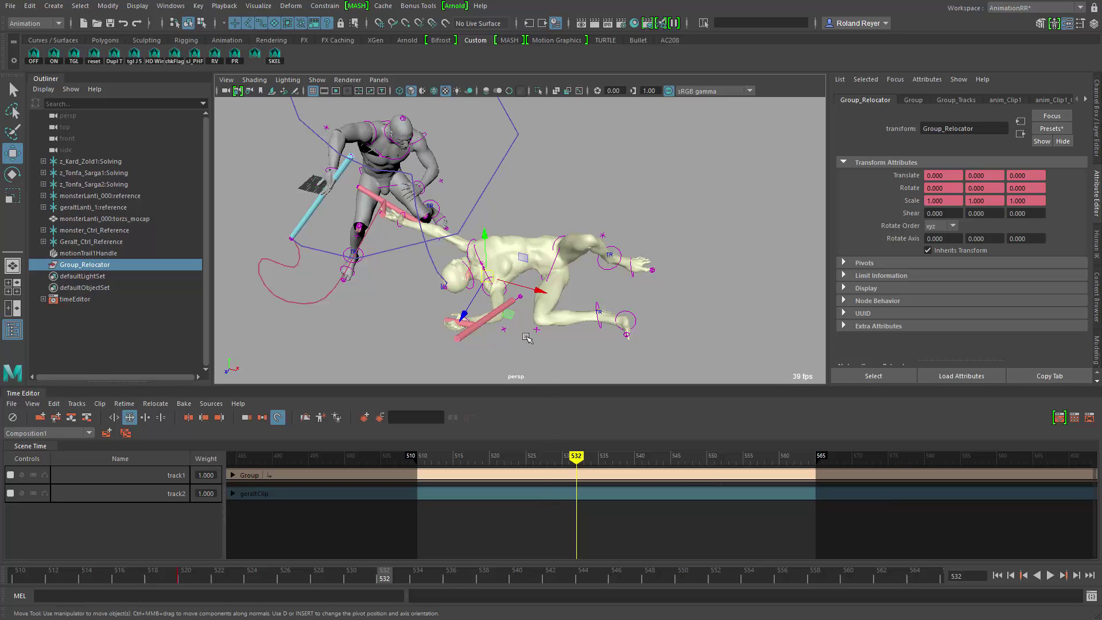
{"action": "left_click_drag", "start_coordinate": [509, 315], "coordinate": [492, 329]}
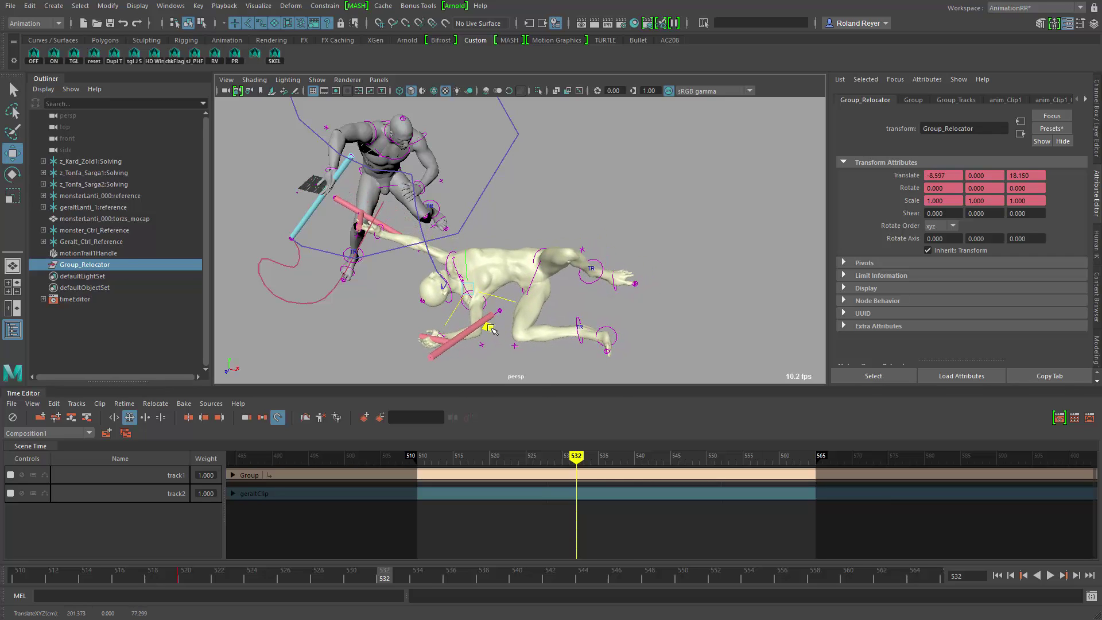
{"action": "key", "text": "s"}
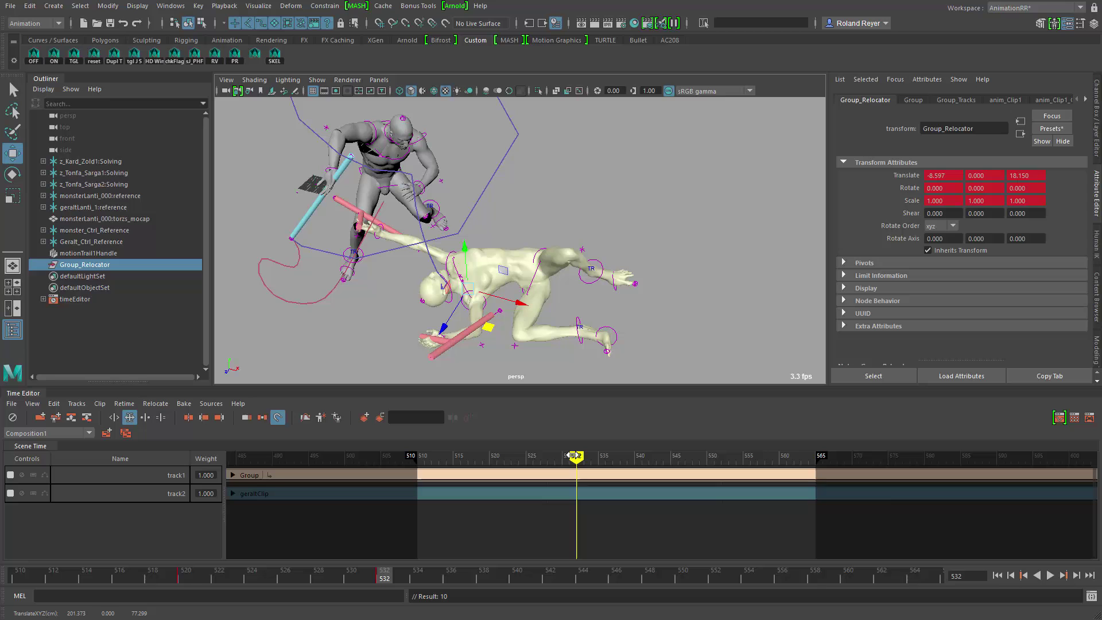
- Scrub and play back from frame 496 to review the repositioned female fighter
{"action": "left_click_drag", "start_coordinate": [581, 461], "coordinate": [679, 610]}
{"action": "key", "text": "Escape"}
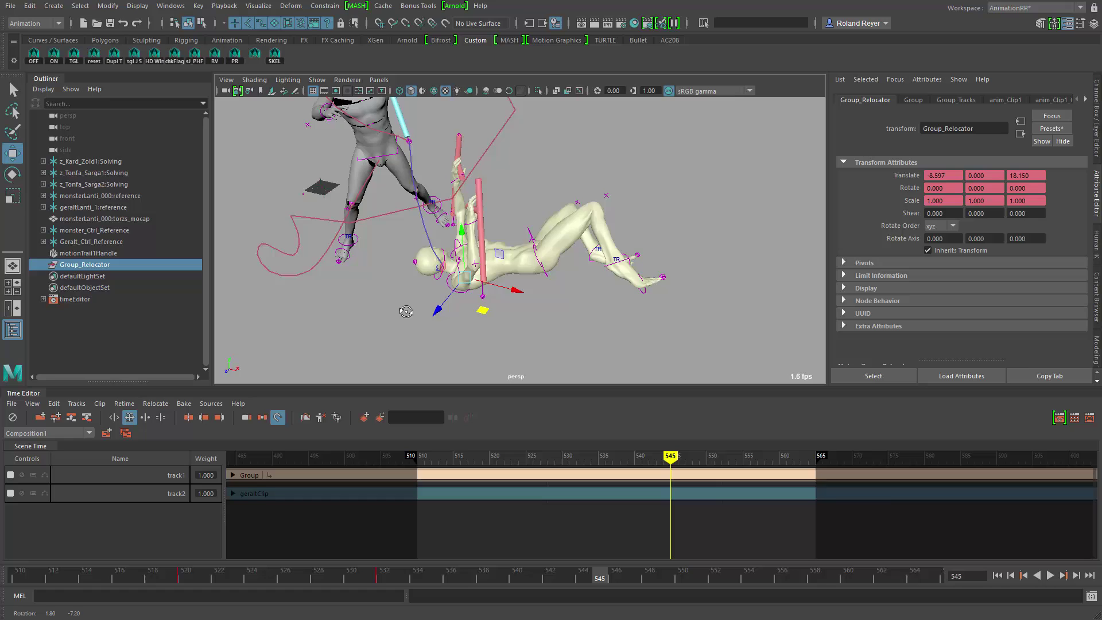
{"action": "left_click_drag", "start_coordinate": [406, 312], "coordinate": [531, 350], "text": "alt"}
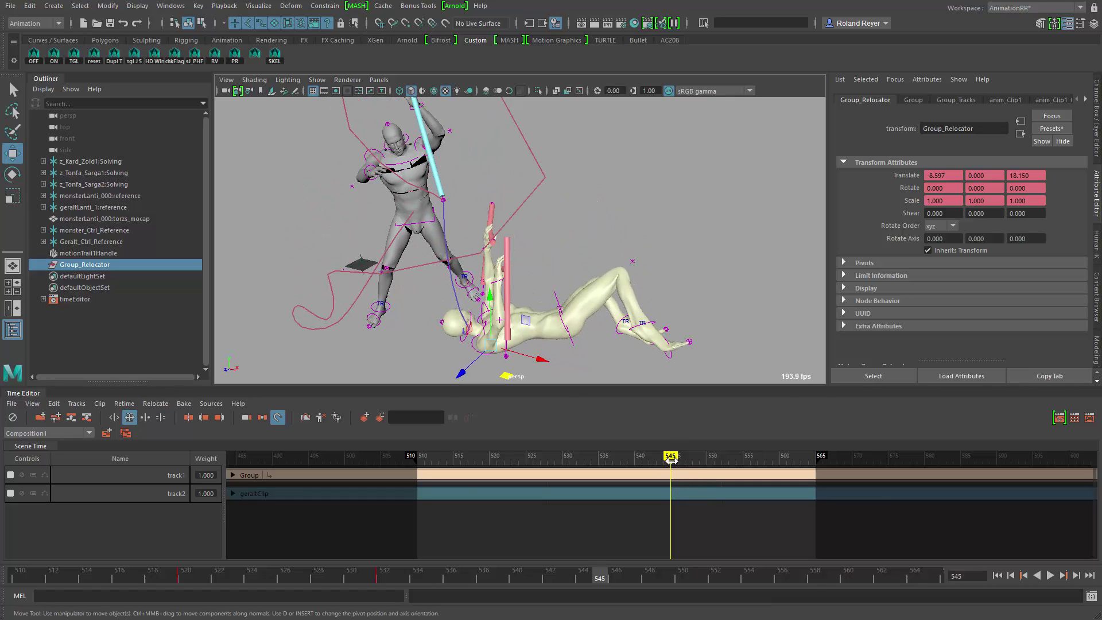
{"action": "left_click_drag", "start_coordinate": [671, 459], "coordinate": [316, 459]}
{"action": "left_click_drag", "start_coordinate": [442, 287], "coordinate": [425, 326], "text": "alt"}
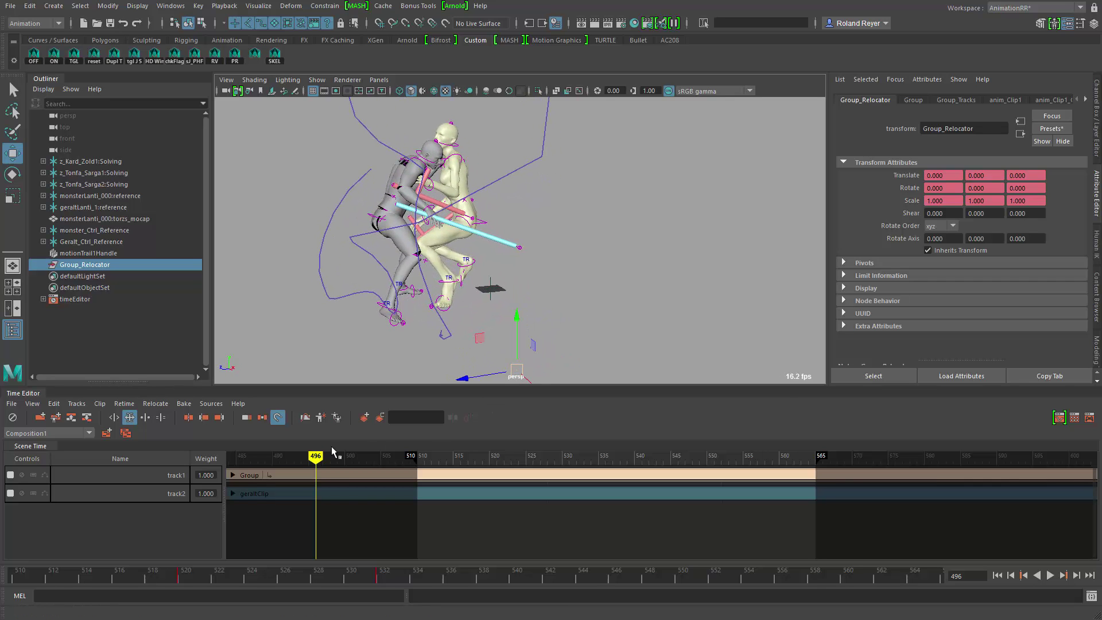
{"action": "key", "text": "alt+v"}
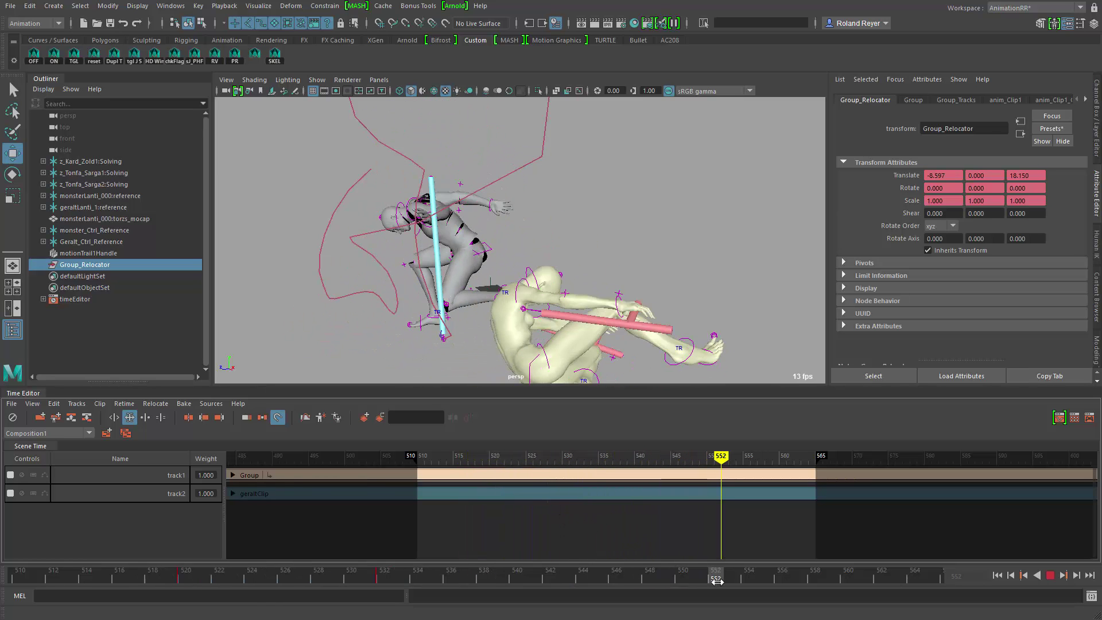
{"action": "mouse_move", "coordinate": [717, 581]}
{"action": "left_mouse_down"}
{"action": "mouse_move", "coordinate": [601, 581]}
{"action": "mouse_move", "coordinate": [733, 581]}
{"action": "mouse_move", "coordinate": [704, 581]}
{"action": "left_mouse_up"}
- Delete motionTrail1 from the scene and go back to frame 526
{"action": "key", "text": "Up"}
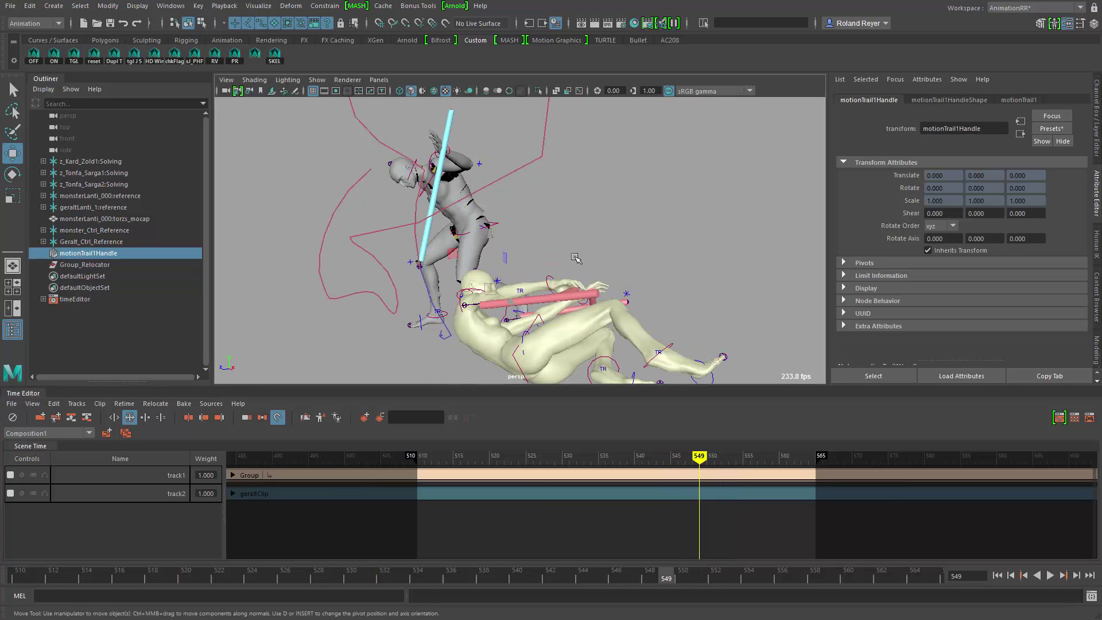
{"action": "key", "text": "Delete"}
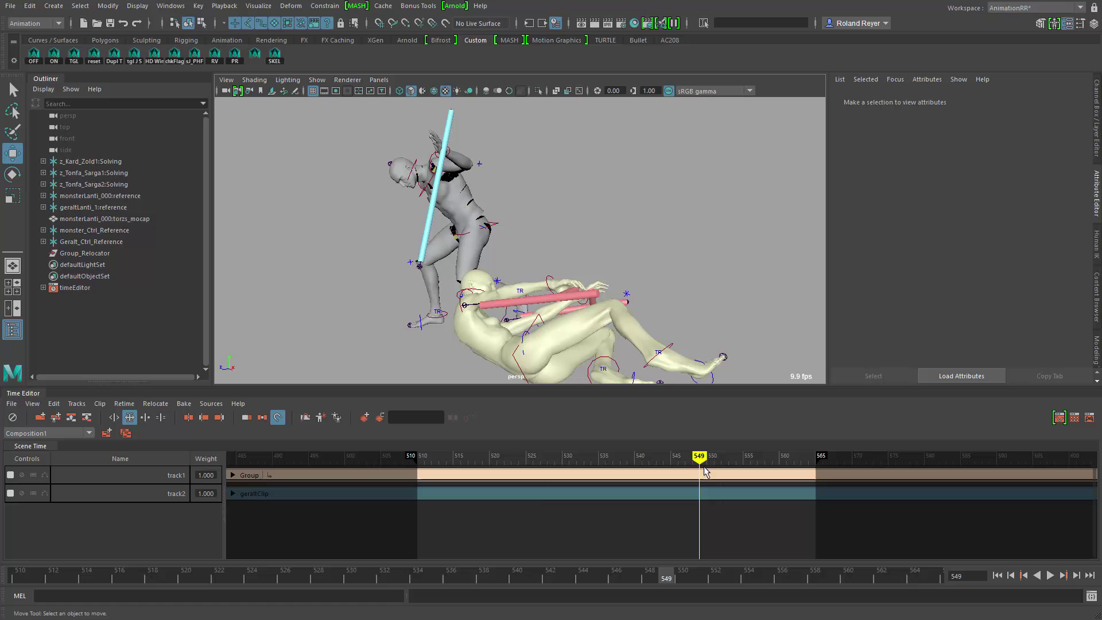
{"action": "left_click_drag", "start_coordinate": [703, 463], "coordinate": [538, 475]}
- Play through the retimed fight, stop it, and select geraltClip to inspect its attributes
{"action": "key", "text": "alt+v"}
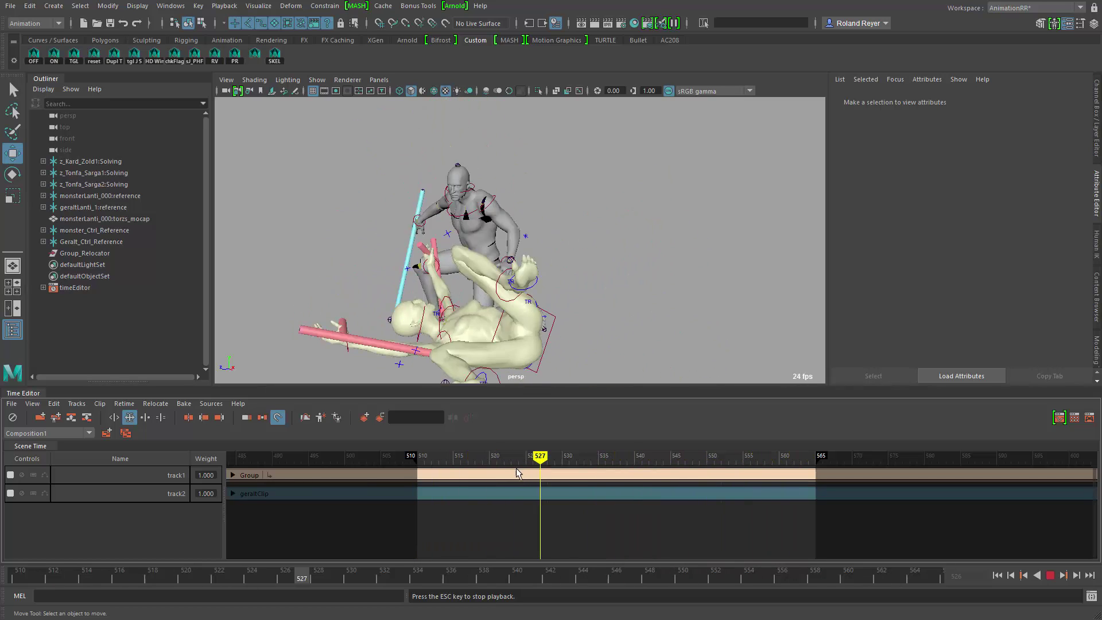
{"action": "key", "text": "Escape"}
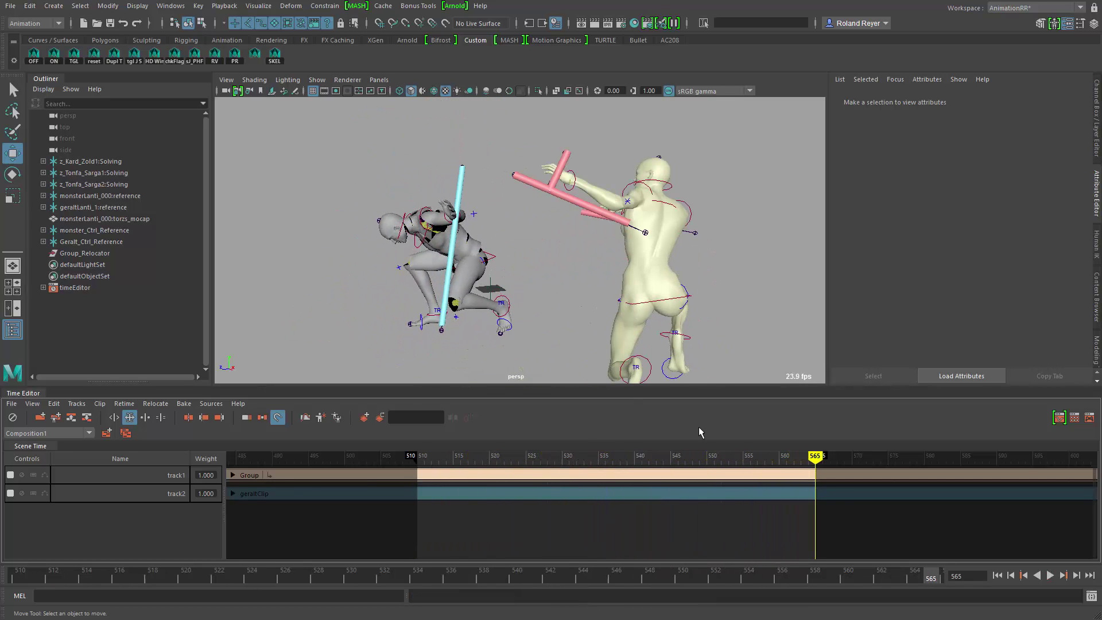
{"action": "left_click_drag", "start_coordinate": [815, 459], "coordinate": [698, 497]}
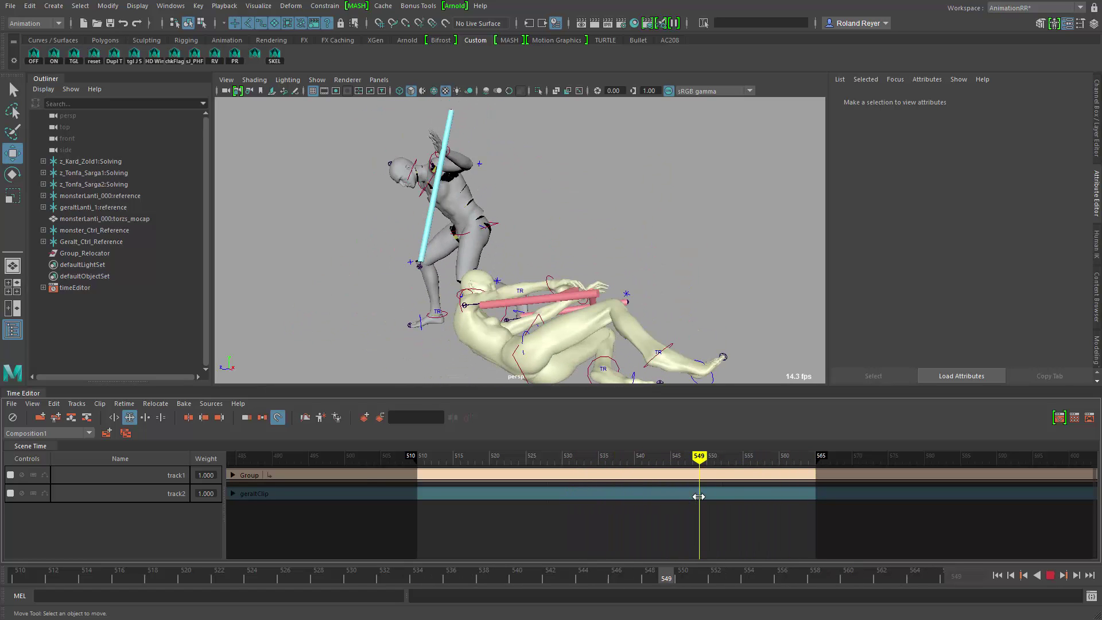
{"action": "left_click", "coordinate": [515, 493]}
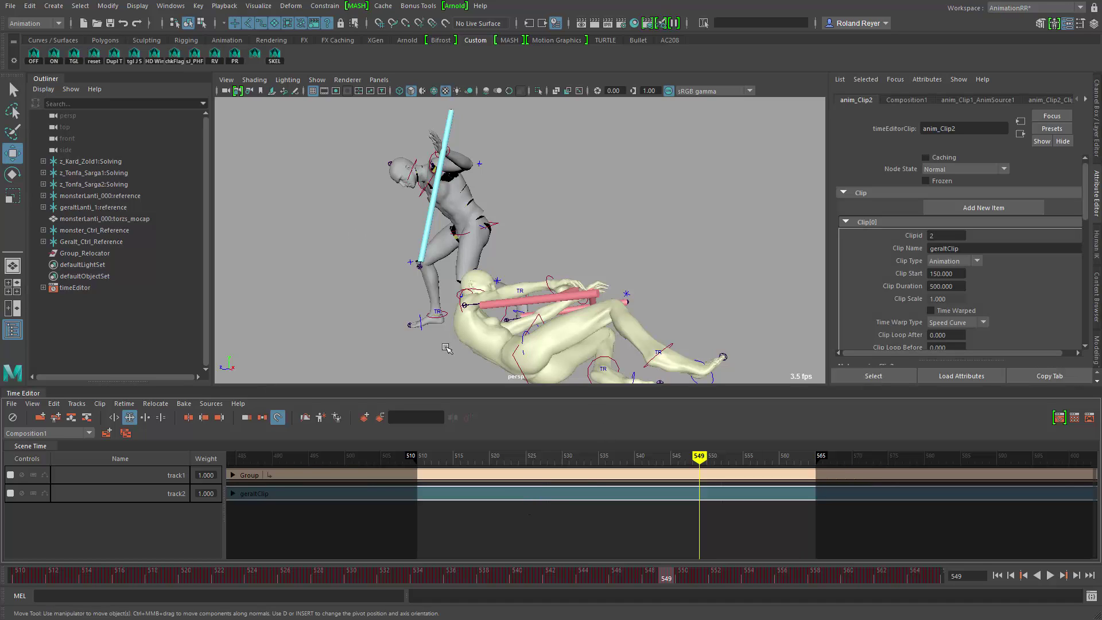
- Select Geralt's head effector, then select geraltClip and add additive layer Layer_0 on track2
{"action": "left_click", "coordinate": [419, 160]}
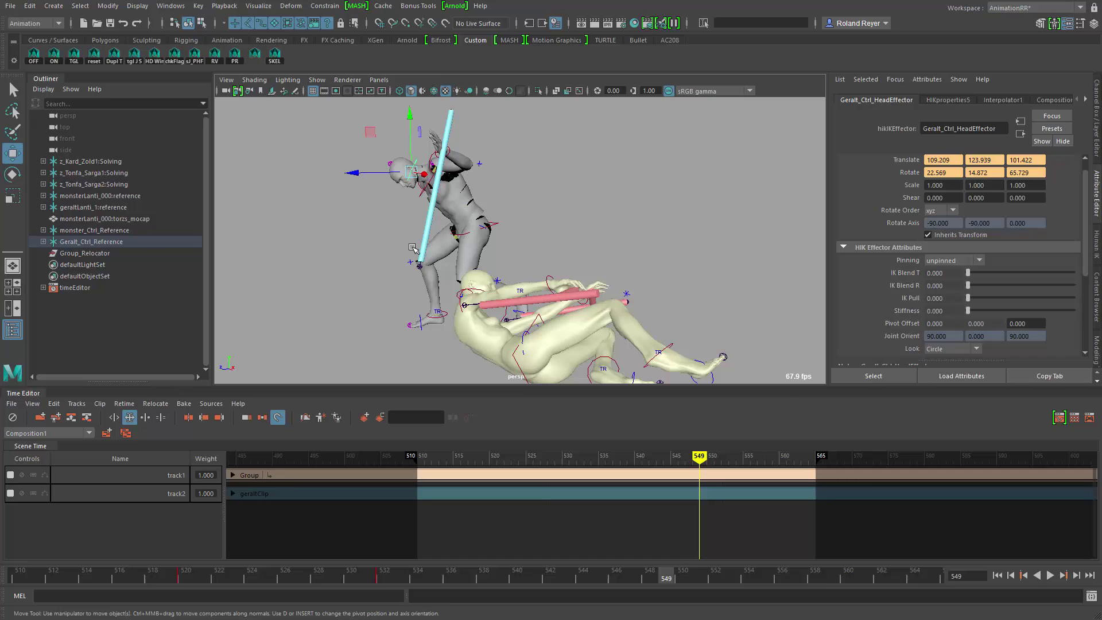
{"action": "mouse_move", "coordinate": [689, 464]}
{"action": "left_mouse_down"}
{"action": "mouse_move", "coordinate": [667, 464]}
{"action": "mouse_move", "coordinate": [705, 469]}
{"action": "mouse_move", "coordinate": [678, 475]}
{"action": "left_mouse_up"}
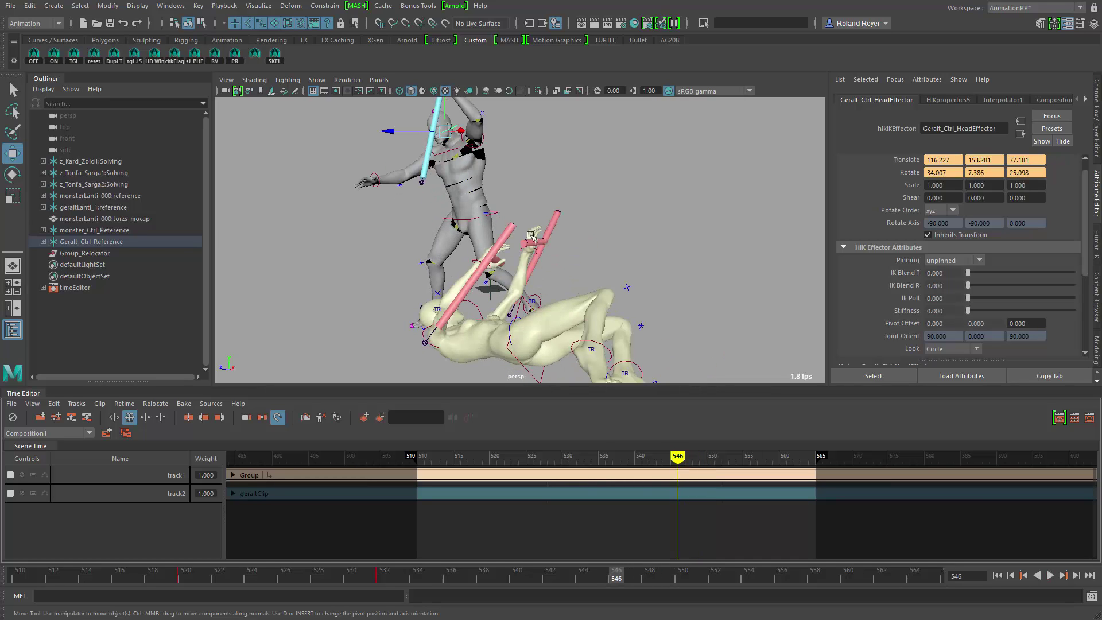
{"action": "left_click_drag", "start_coordinate": [499, 229], "coordinate": [514, 148], "text": "alt"}
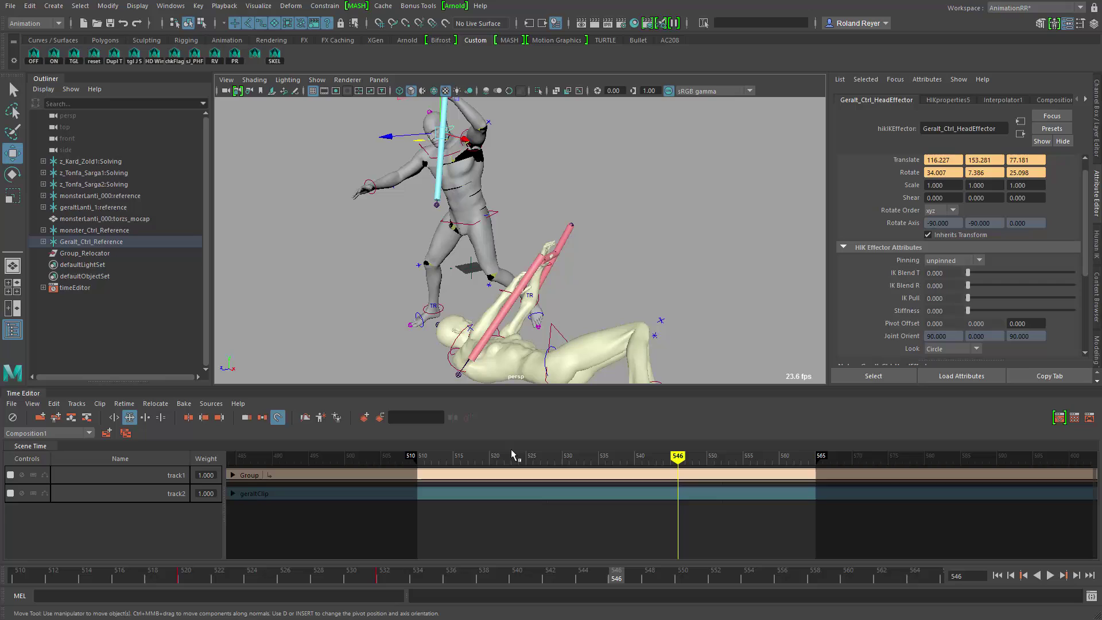
{"action": "left_click", "coordinate": [521, 497]}
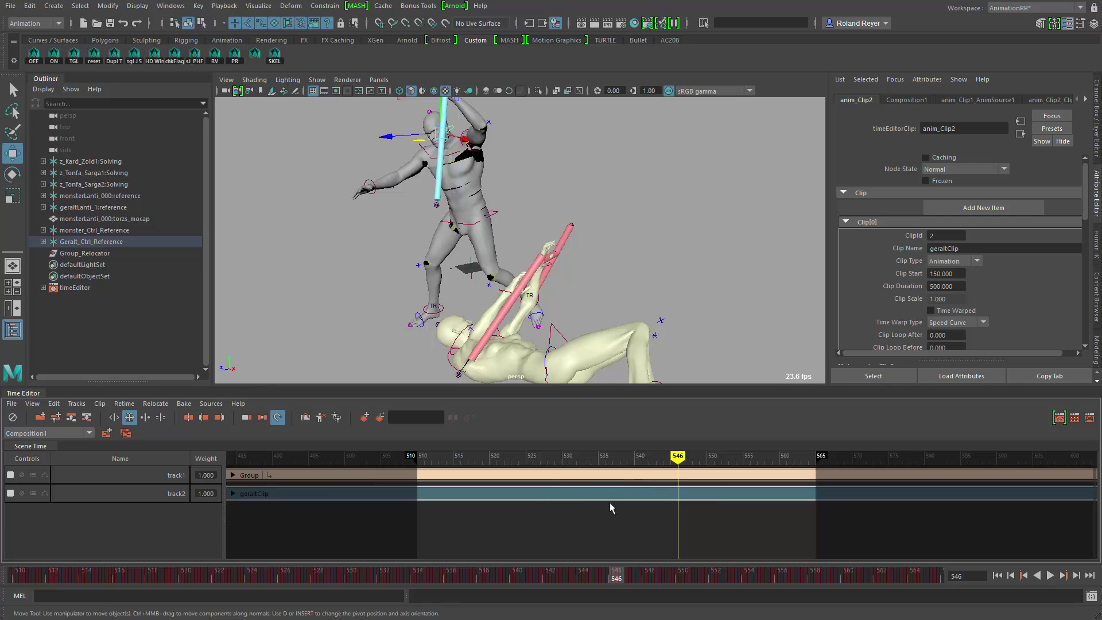
{"action": "left_click", "coordinate": [366, 419]}
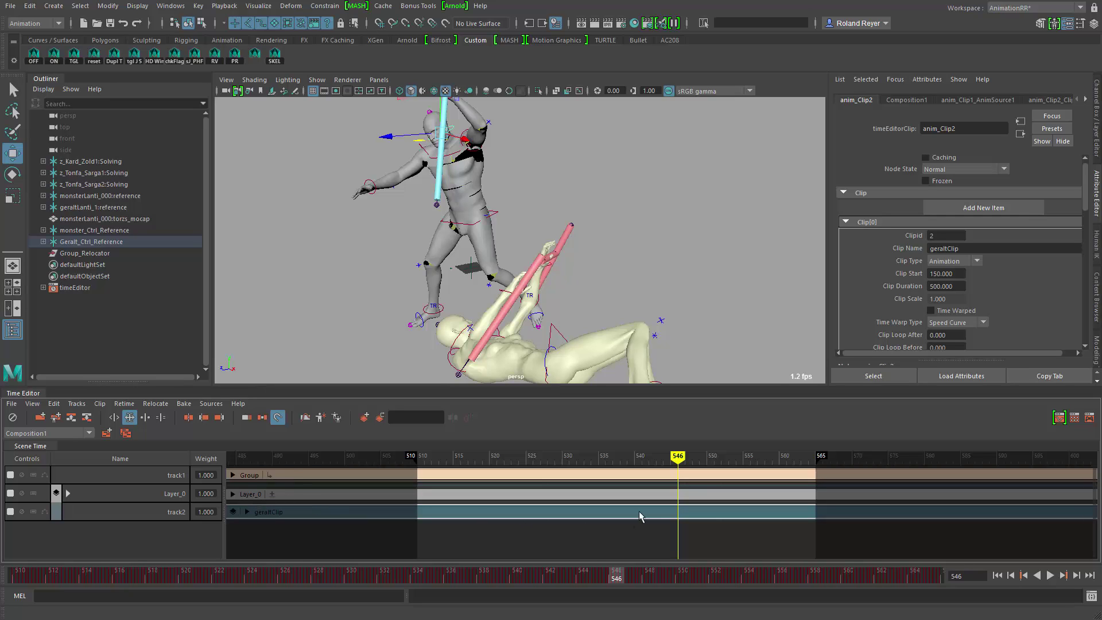
- Make Layer_0 the active layer and set a zero key on the head at frame 541
{"action": "left_click", "coordinate": [691, 500]}
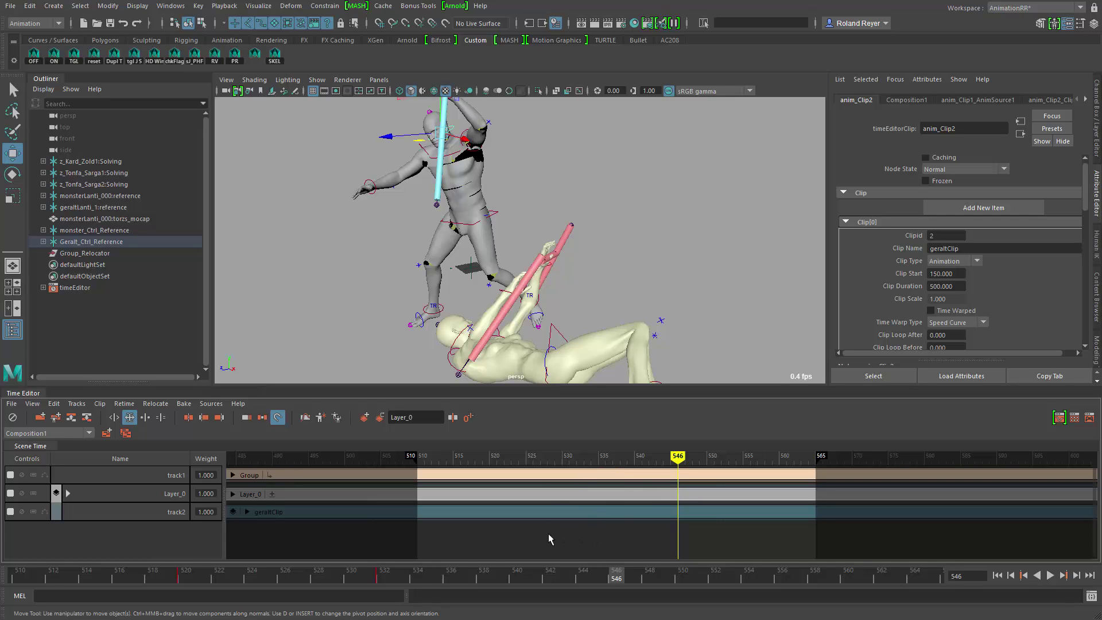
{"action": "left_click_drag", "start_coordinate": [683, 461], "coordinate": [553, 461]}
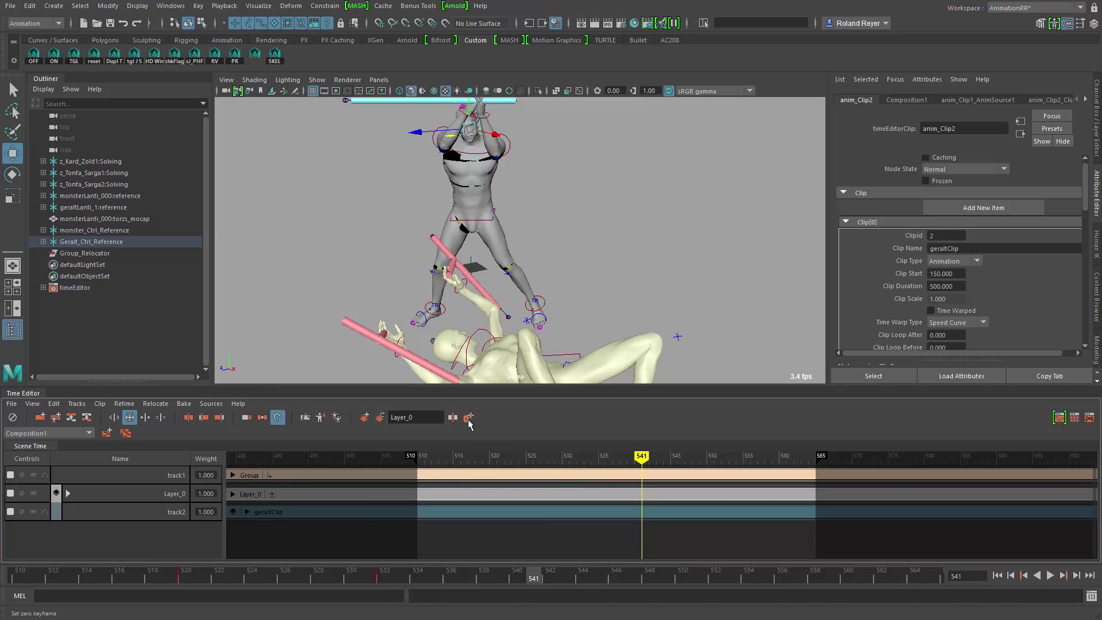
{"action": "key", "text": "s"}
{"action": "key", "text": "alt+v"}
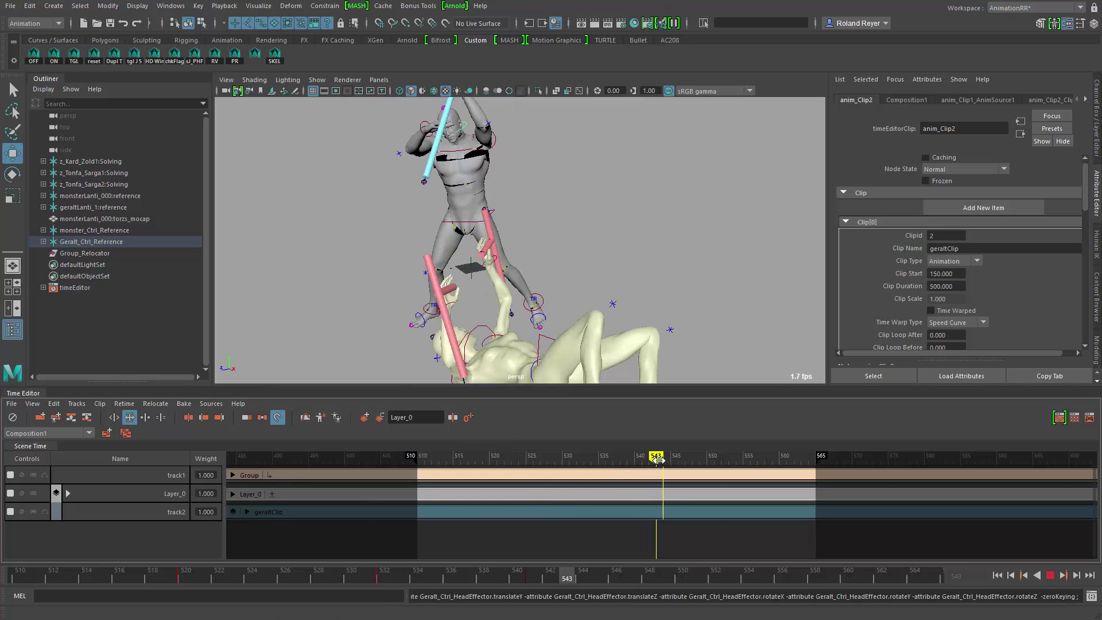
{"action": "key", "text": "alt+v"}
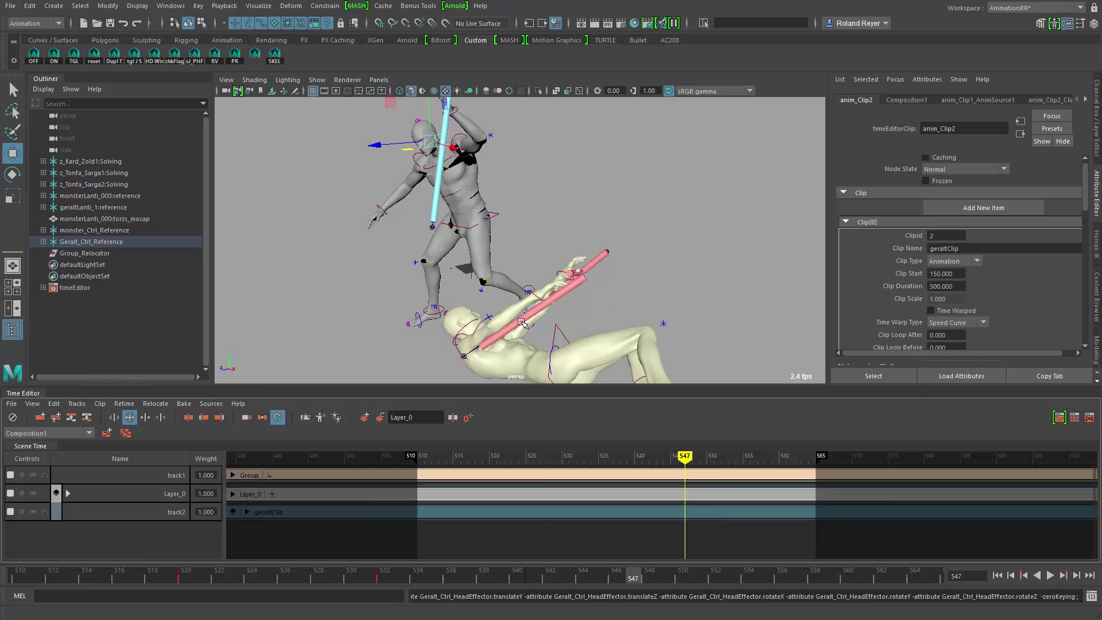
- Rotate the head effector near frame 547 to correct his aim, then show Geralt's HumanIK controls
{"action": "key", "text": "e"}
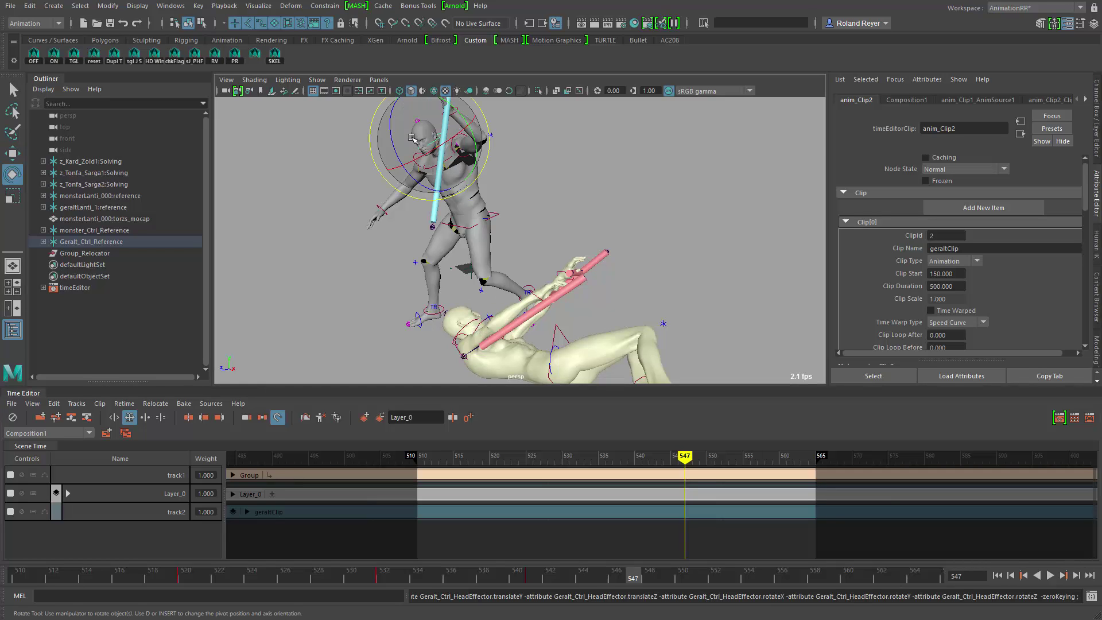
{"action": "left_click_drag", "start_coordinate": [434, 142], "coordinate": [440, 140]}
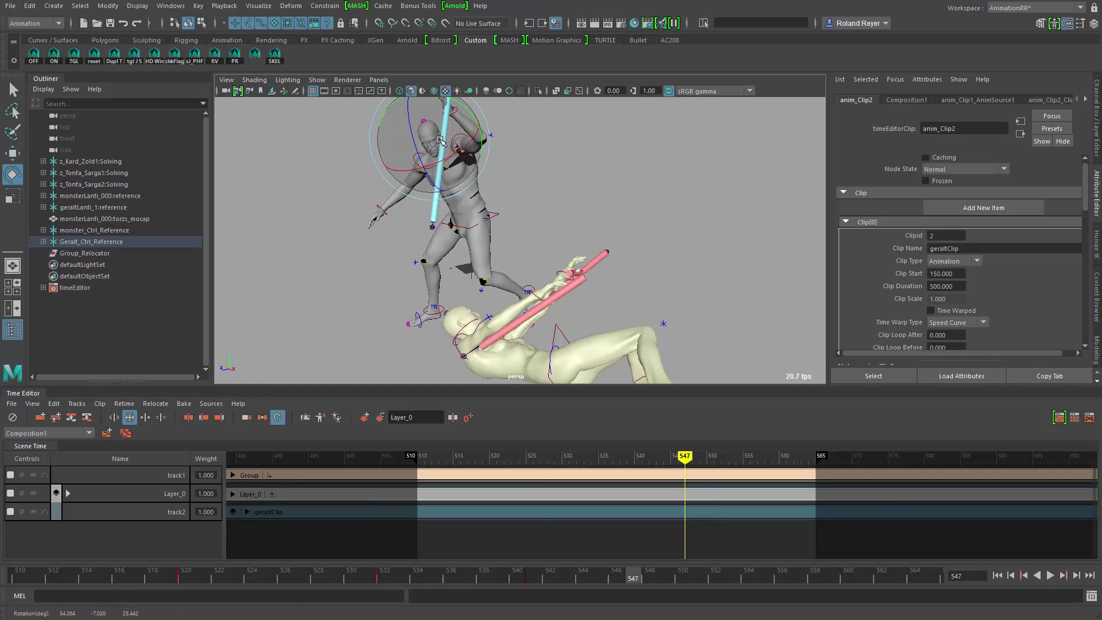
{"action": "key", "text": "alt+v"}
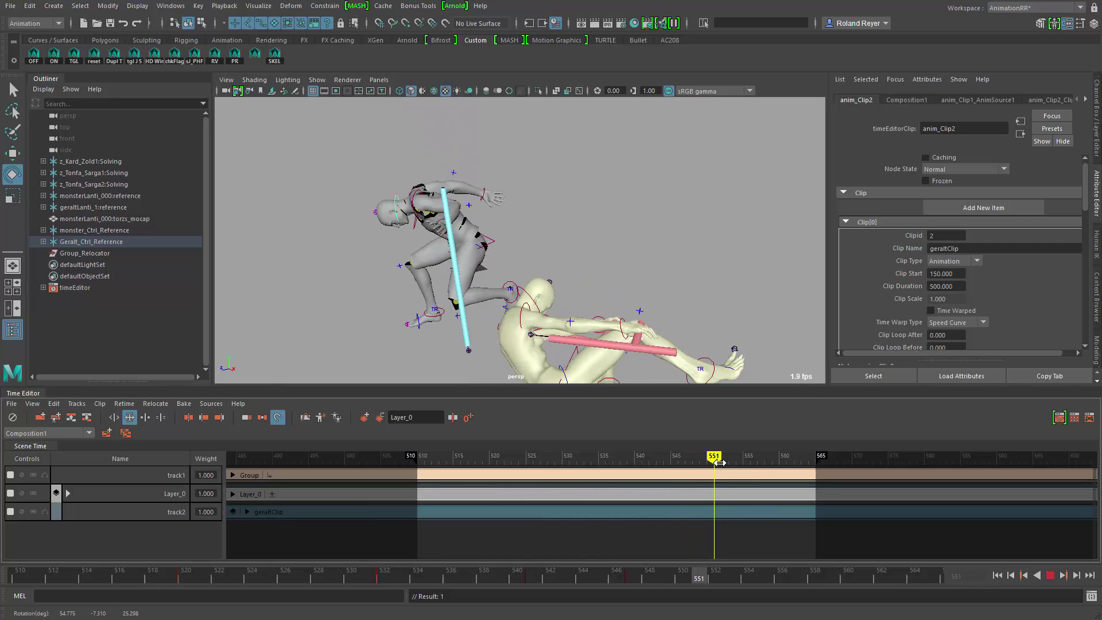
{"action": "left_click_drag", "start_coordinate": [710, 463], "coordinate": [656, 464]}
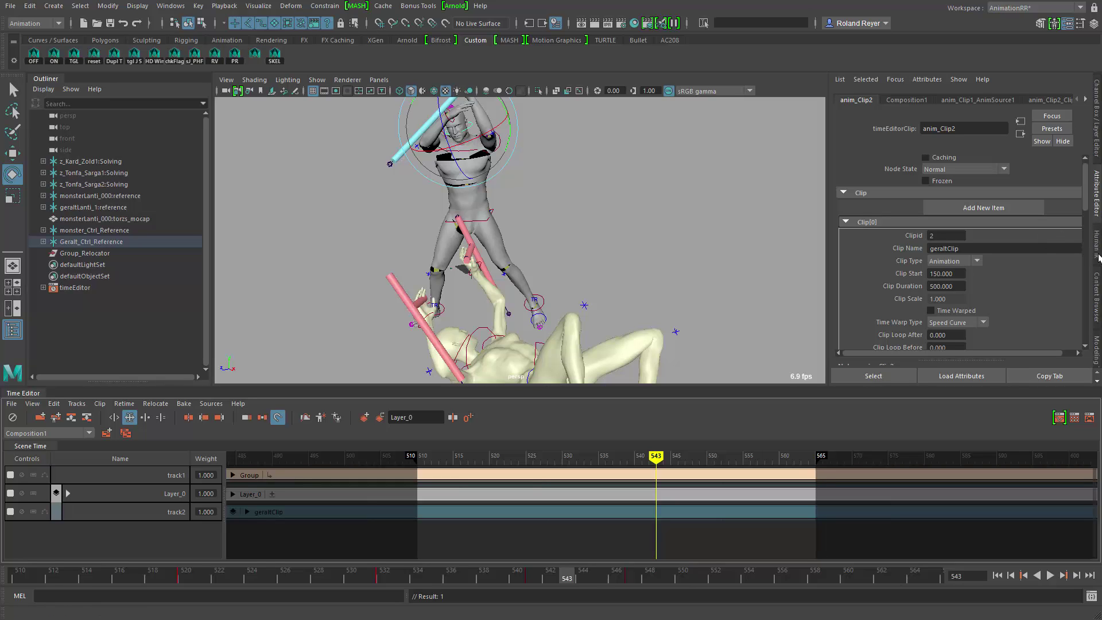
{"action": "left_click", "coordinate": [1097, 257]}
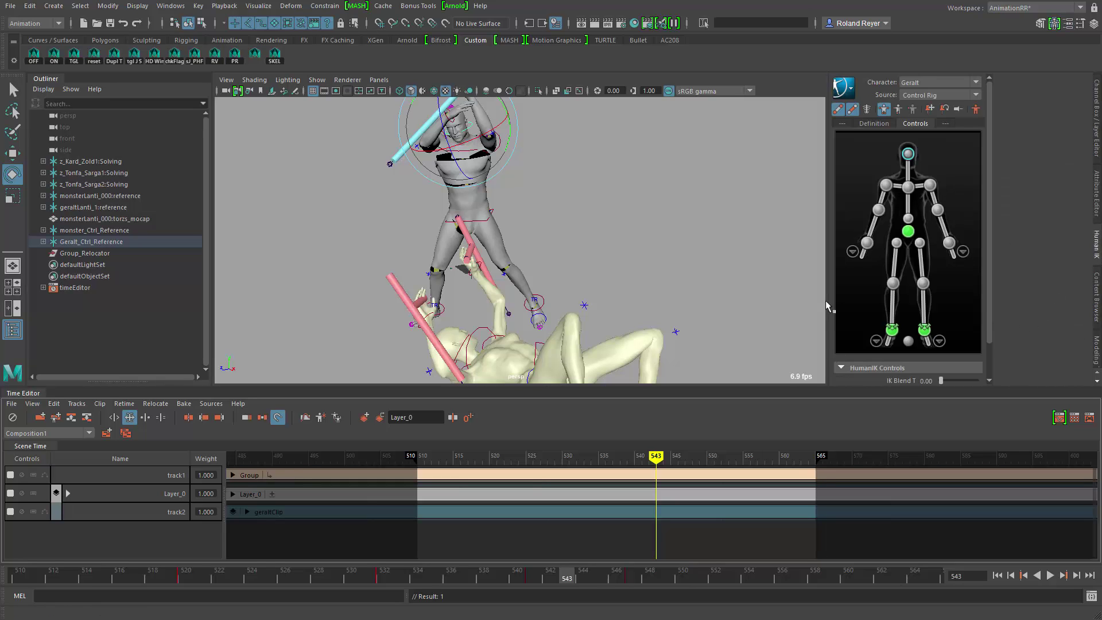
- Widen the 3D viewport and raise the head effector's IK Blend R to 1.00
{"action": "left_click_drag", "start_coordinate": [830, 319], "coordinate": [929, 320]}
{"action": "scroll", "coordinate": [1057, 317], "scroll_direction": "down", "scroll_amount": 2}
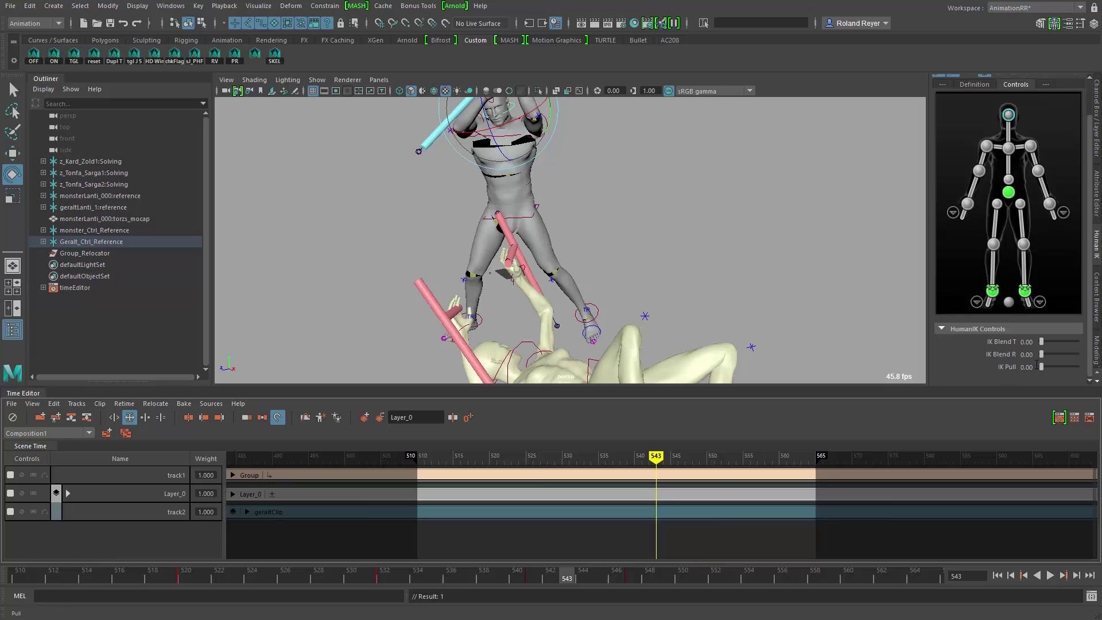
{"action": "left_click_drag", "start_coordinate": [1043, 355], "coordinate": [1079, 355]}
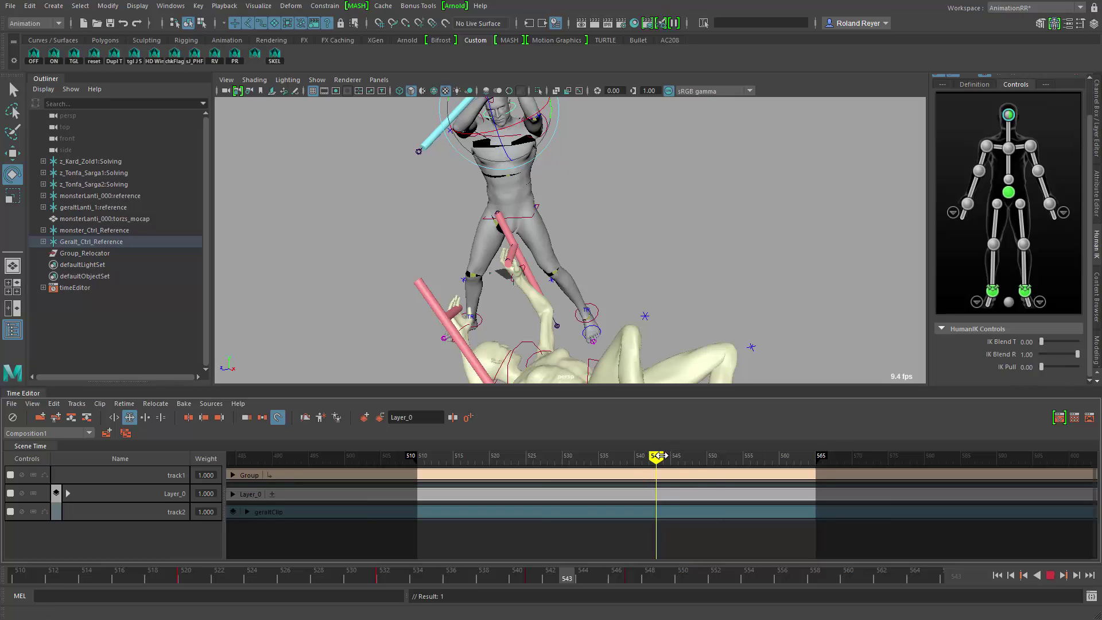
{"action": "left_click_drag", "start_coordinate": [656, 457], "coordinate": [692, 457]}
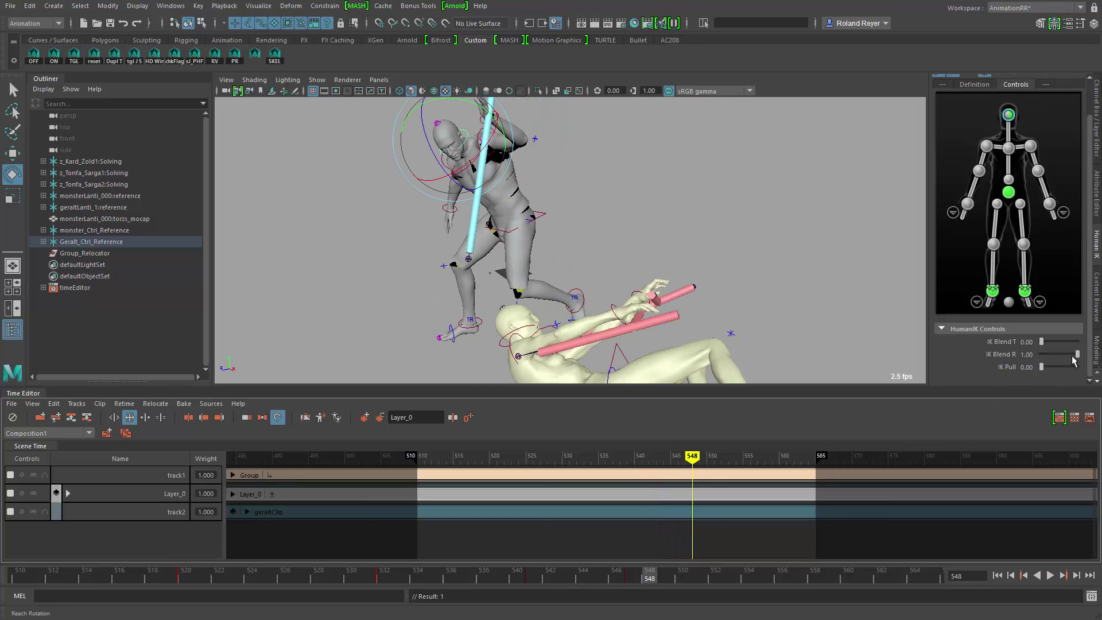
{"action": "mouse_move", "coordinate": [1077, 354]}
{"action": "left_mouse_down"}
{"action": "mouse_move", "coordinate": [1043, 356]}
{"action": "mouse_move", "coordinate": [1078, 354]}
{"action": "left_mouse_up"}
- Rotate the head effector at frame 550 to correct its aim, then advance toward frame 563
{"action": "left_click_drag", "start_coordinate": [694, 455], "coordinate": [707, 456]}
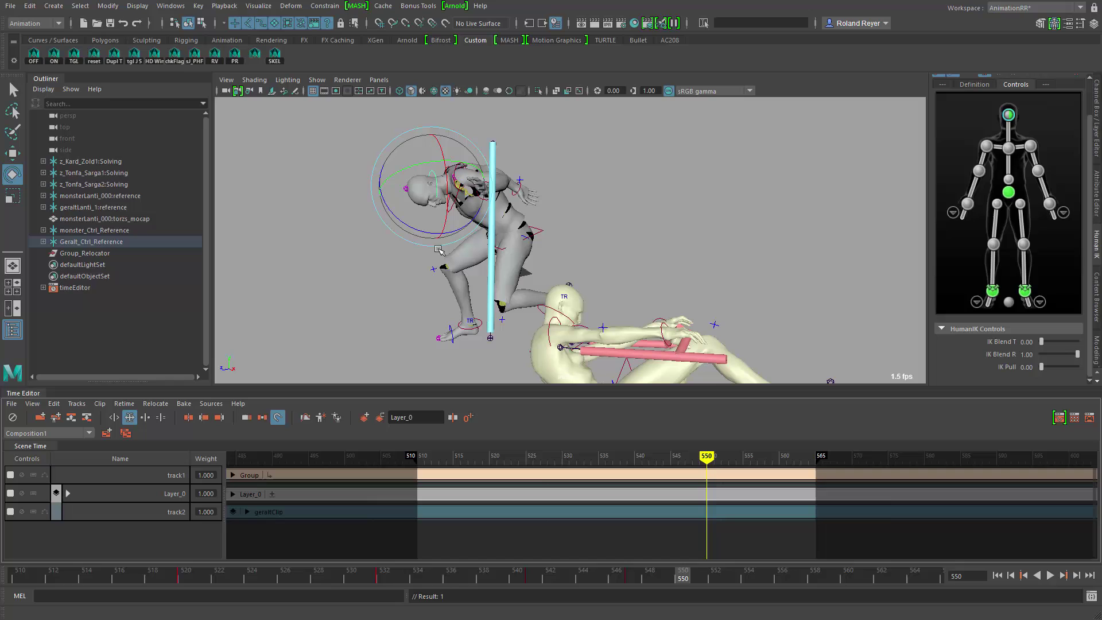
{"action": "mouse_move", "coordinate": [431, 195]}
{"action": "left_mouse_down"}
{"action": "mouse_move", "coordinate": [414, 158]}
{"action": "mouse_move", "coordinate": [409, 182]}
{"action": "mouse_move", "coordinate": [467, 196]}
{"action": "mouse_move", "coordinate": [413, 194]}
{"action": "left_mouse_up"}
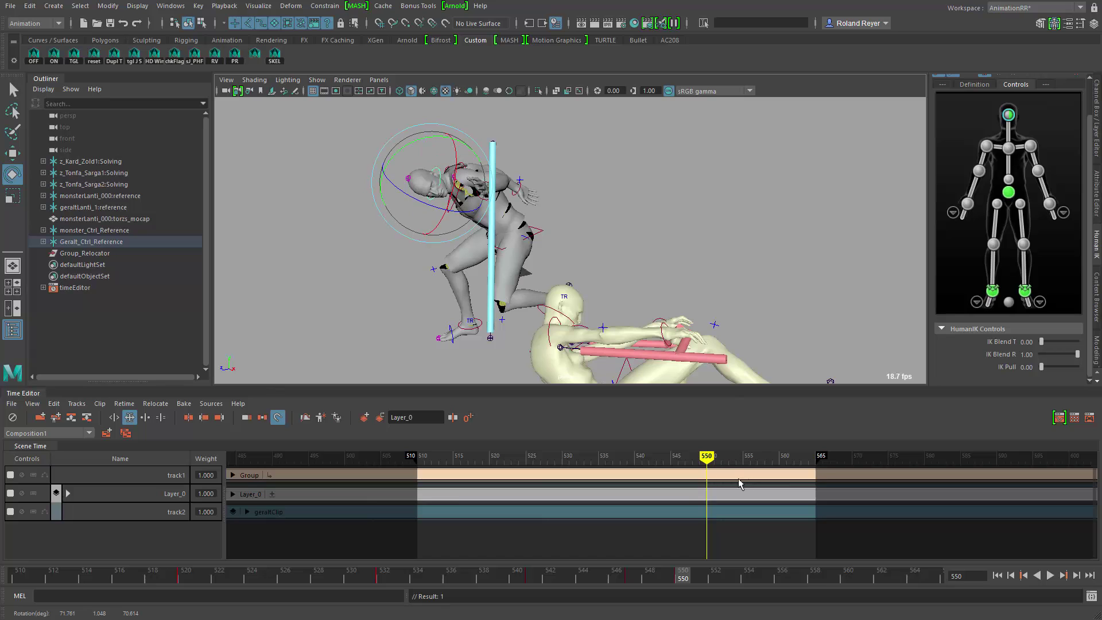
{"action": "left_click_drag", "start_coordinate": [707, 459], "coordinate": [801, 469]}
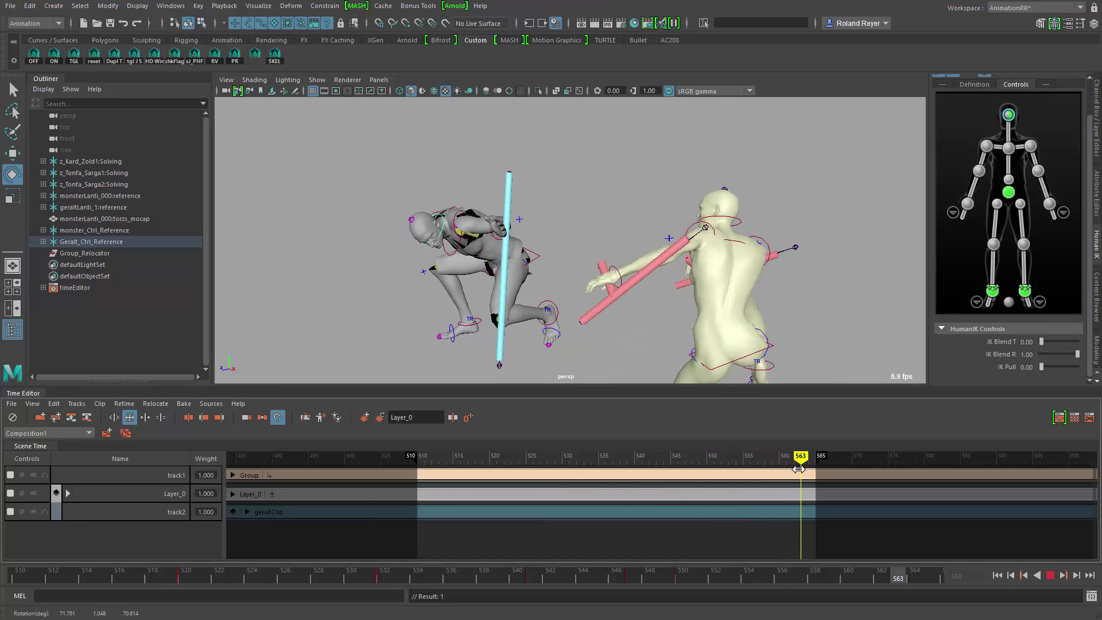
- Set a zero keyframe at 563, review the head correction, and zoom out to frame 646
{"action": "left_click", "coordinate": [469, 419]}
{"action": "left_click_drag", "start_coordinate": [810, 469], "coordinate": [709, 506]}
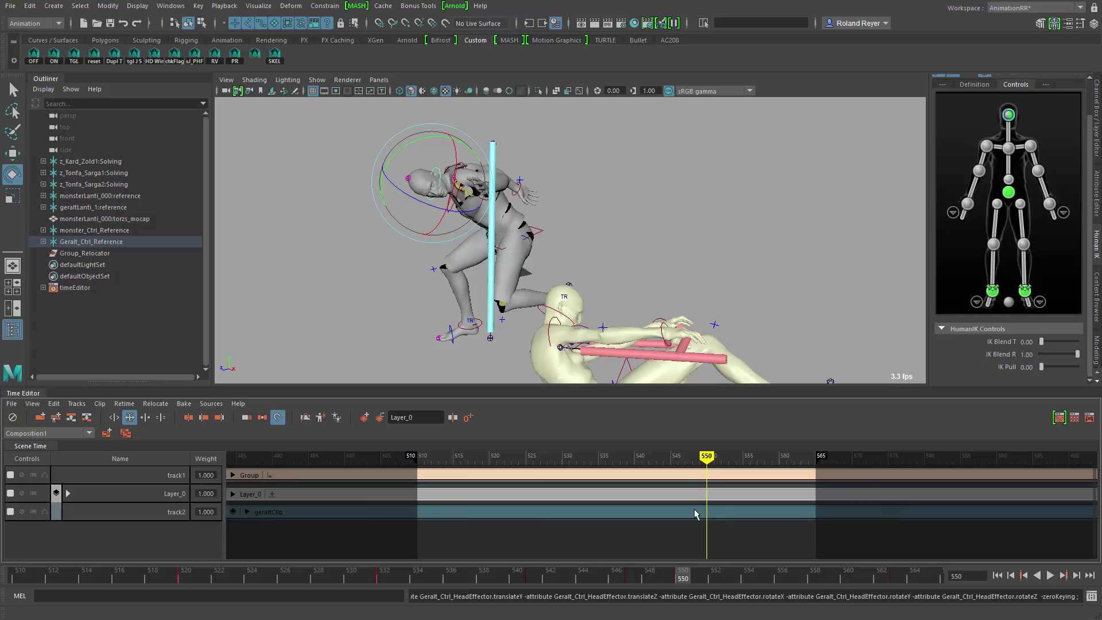
{"action": "right_click_drag", "start_coordinate": [695, 513], "coordinate": [603, 508], "text": "alt"}
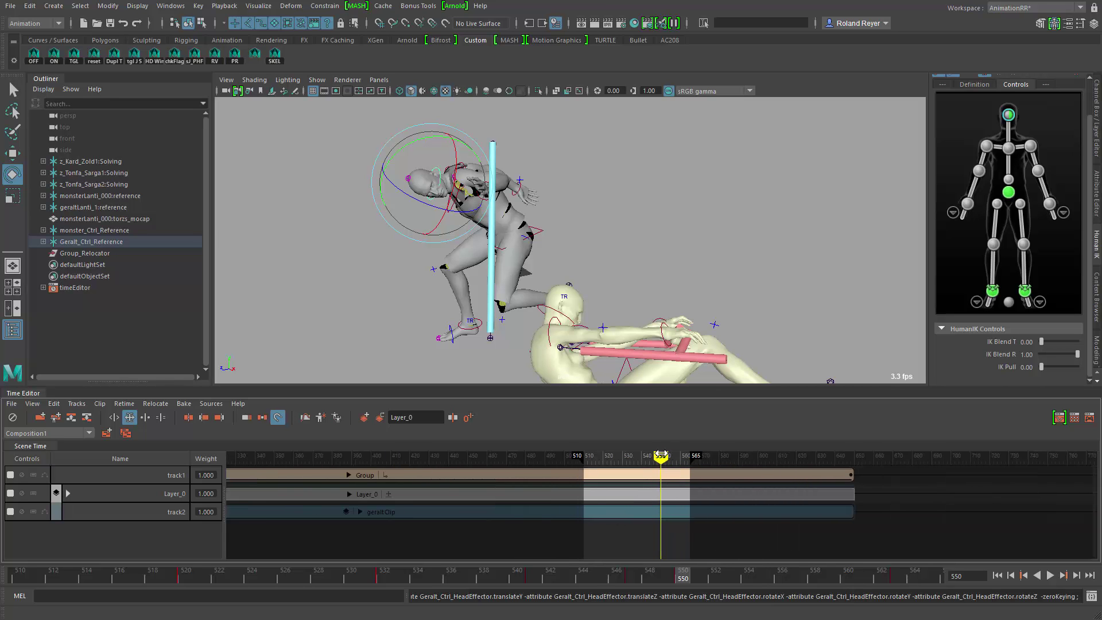
{"action": "left_click_drag", "start_coordinate": [662, 456], "coordinate": [847, 455]}
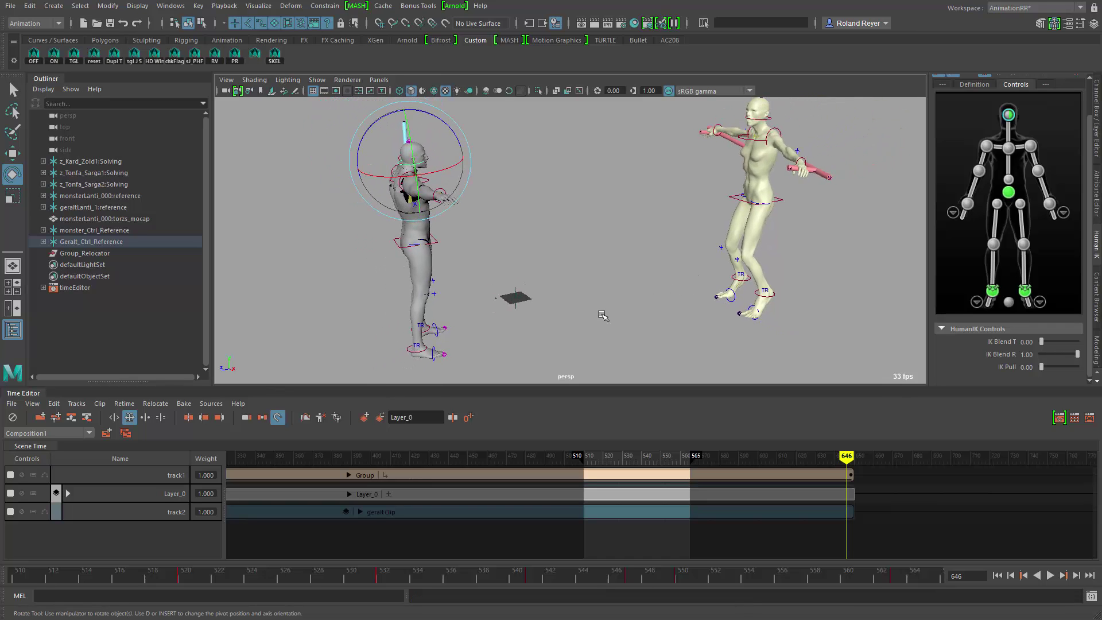
{"action": "key", "text": "q"}
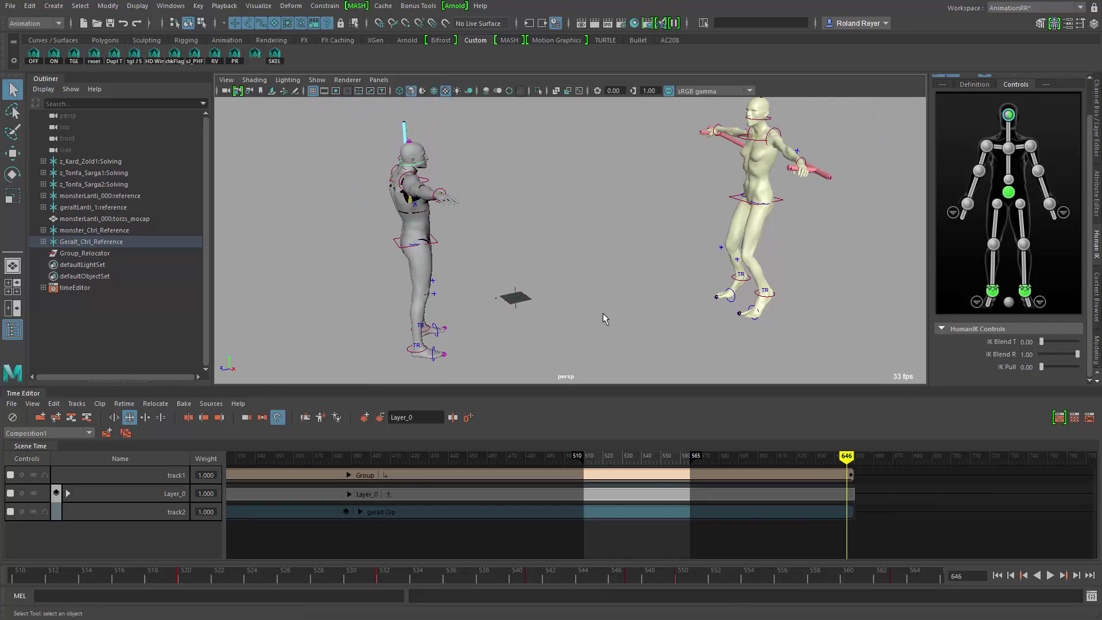